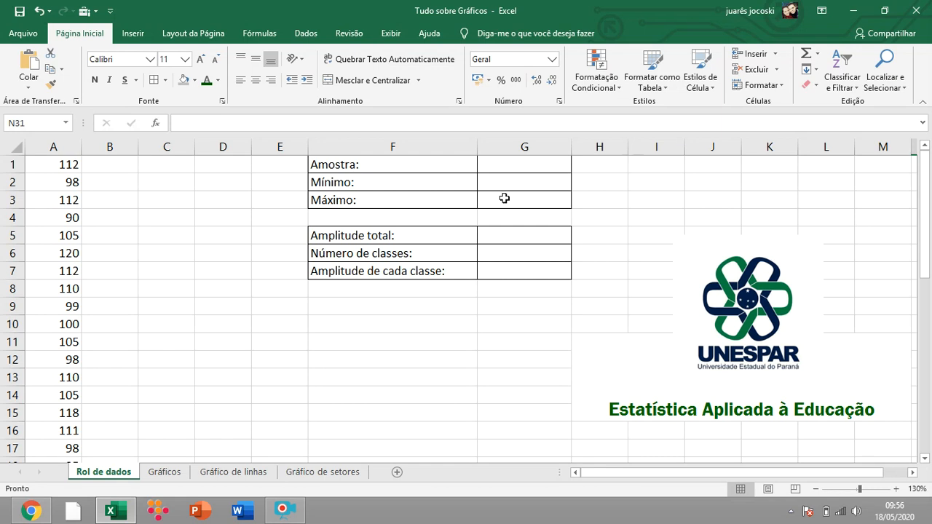
# - Select all the raw data values in column A, cells A1 to A40
pyautogui.moveTo(112, 510)
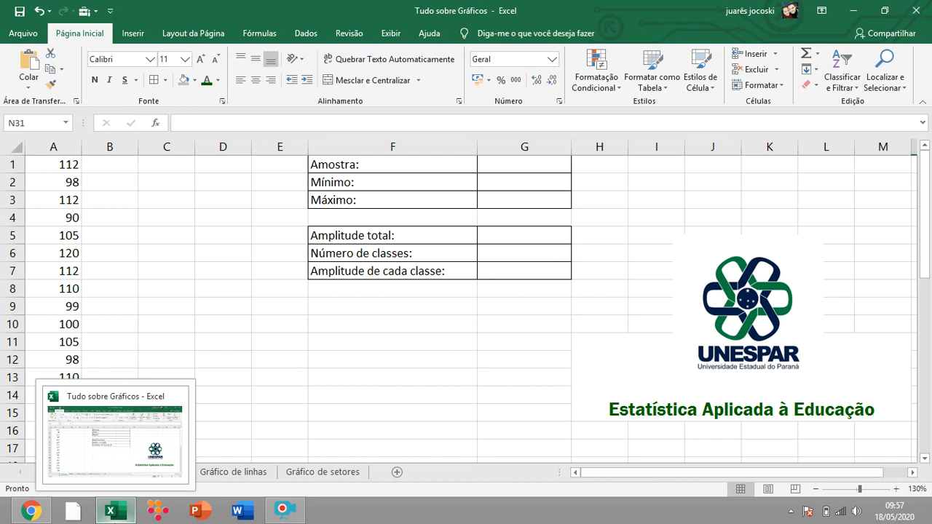
pyautogui.click(190, 320)
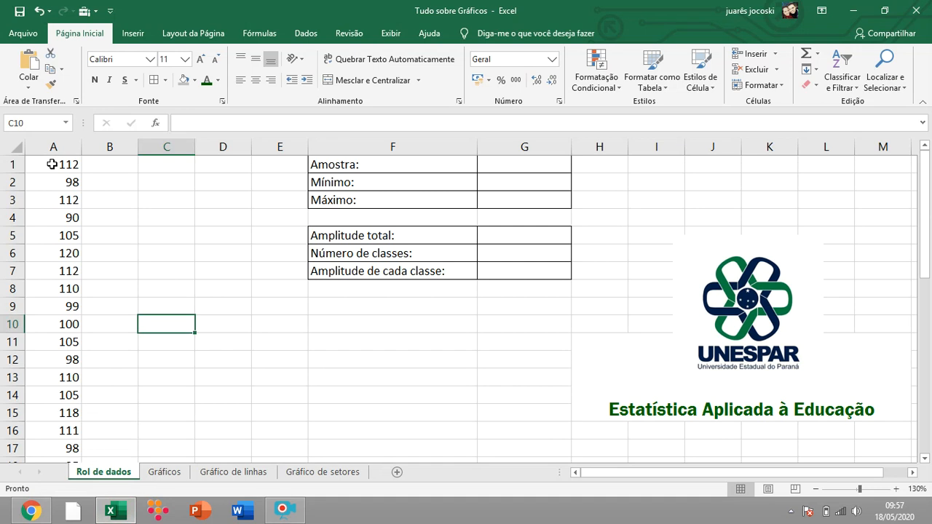
pyautogui.moveTo(51, 168); pyautogui.dragTo(69, 360)
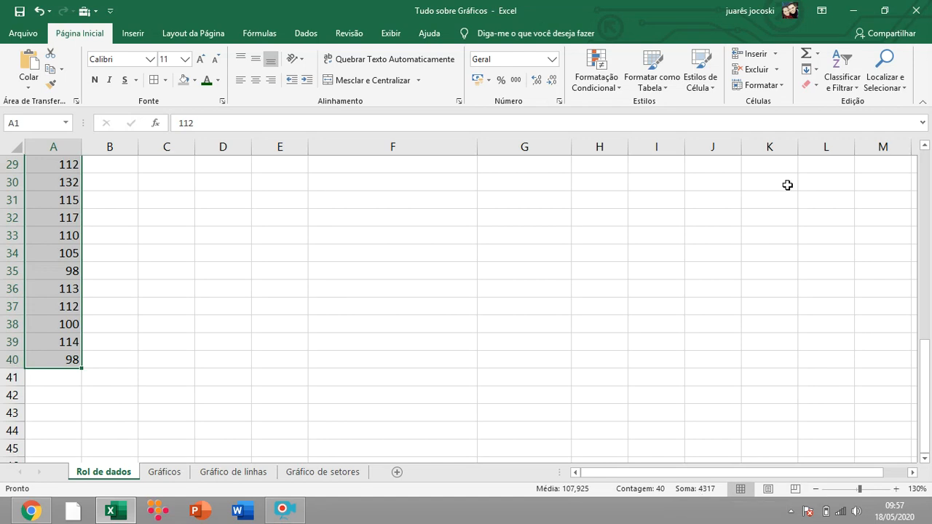
# - Try totalling the selected values with AutoSum, undo it, and check the selection's average, count and sum
pyautogui.click(806, 54)
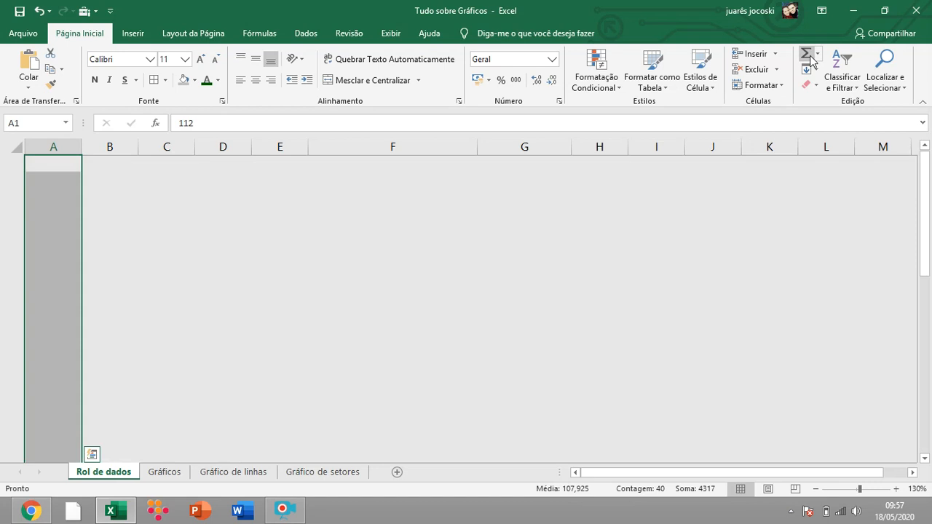
pyautogui.moveTo(930, 151); pyautogui.dragTo(922, 411)
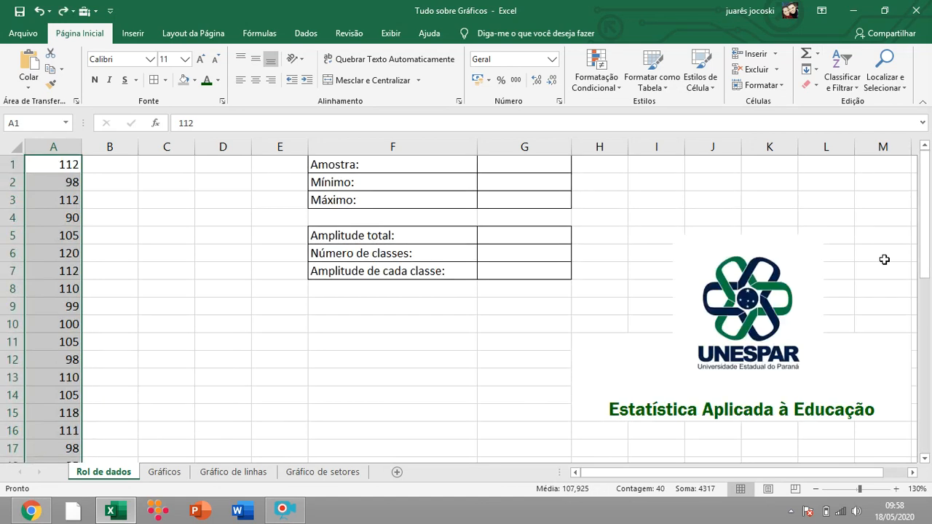
pyautogui.moveTo(925, 242); pyautogui.dragTo(912, 442)
pyautogui.moveTo(927, 377); pyautogui.dragTo(927, 393)
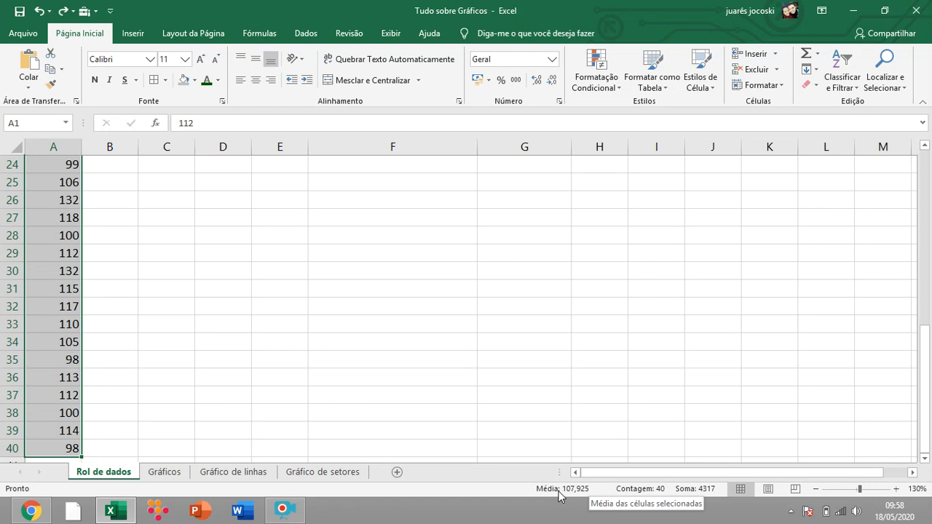
pyautogui.moveTo(926, 366); pyautogui.dragTo(926, 190)
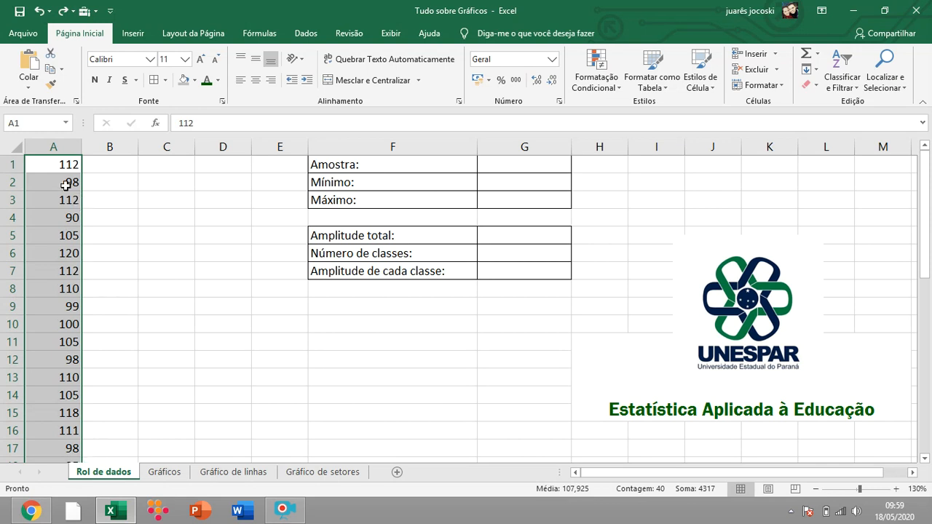
# - Sort the selected column A values from largest to smallest, undoing and reapplying the sort once
pyautogui.click(304, 32)
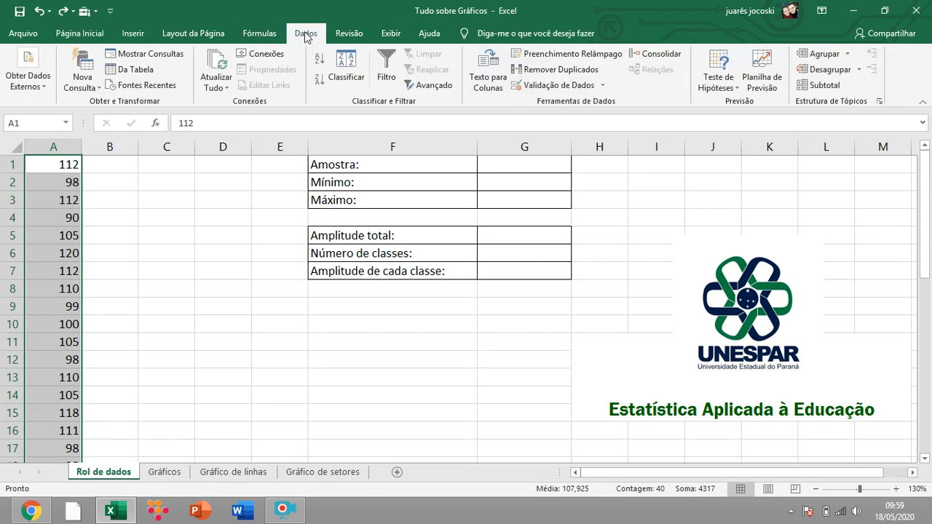
pyautogui.click(346, 70)
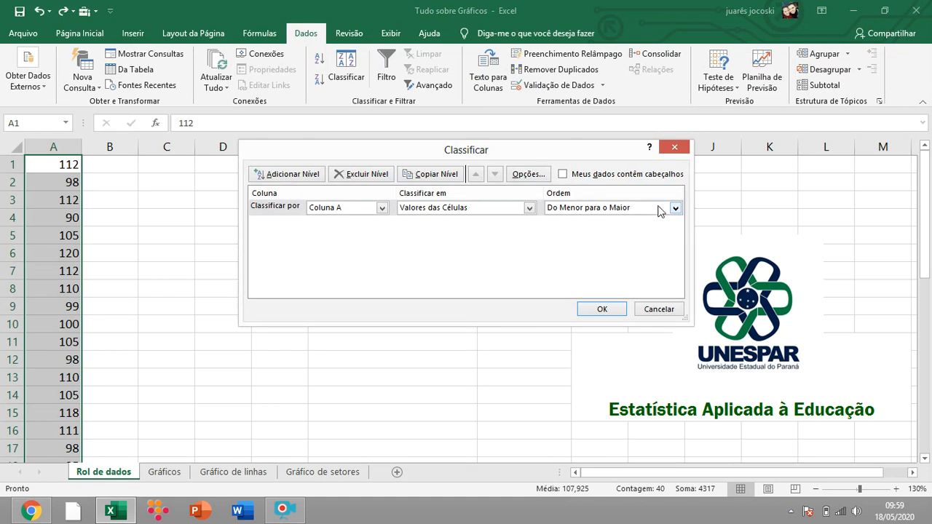
pyautogui.click(675, 208)
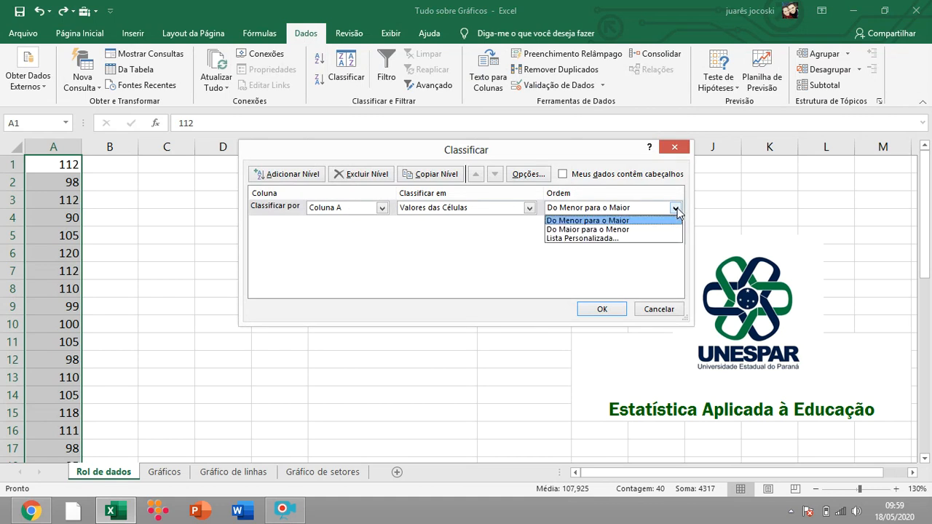
pyautogui.click(623, 229)
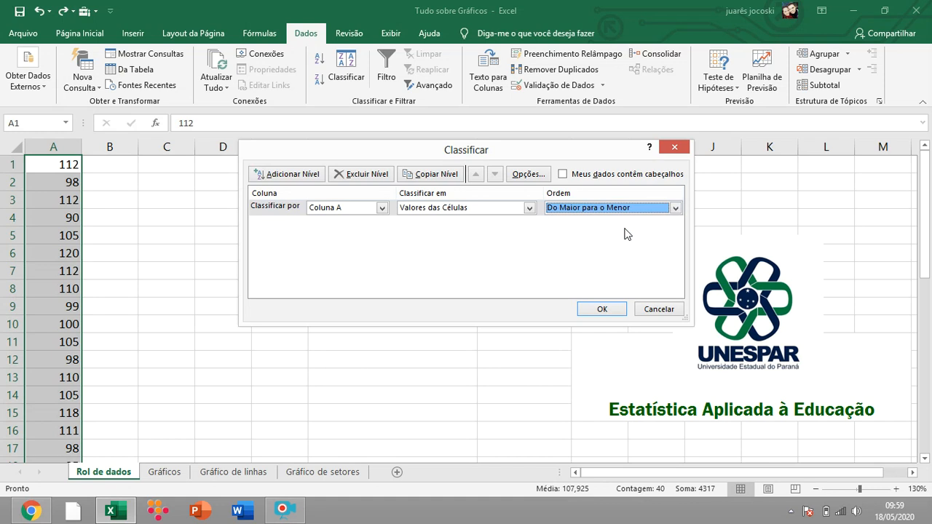
pyautogui.click(604, 310)
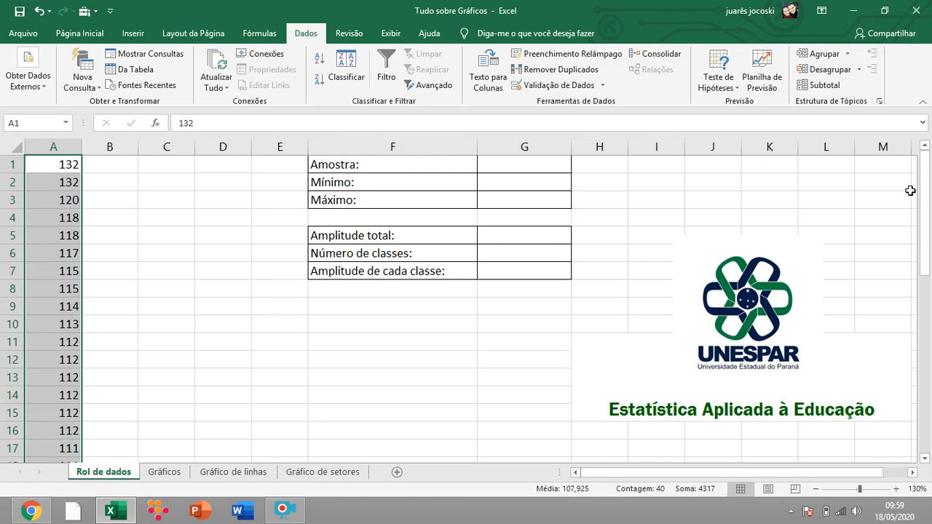
pyautogui.moveTo(922, 190)
pyautogui.mouseDown()
pyautogui.moveTo(909, 385)
pyautogui.moveTo(922, 386)
pyautogui.moveTo(929, 206)
pyautogui.mouseUp()
pyautogui.hotkey('ctrl', 'z')
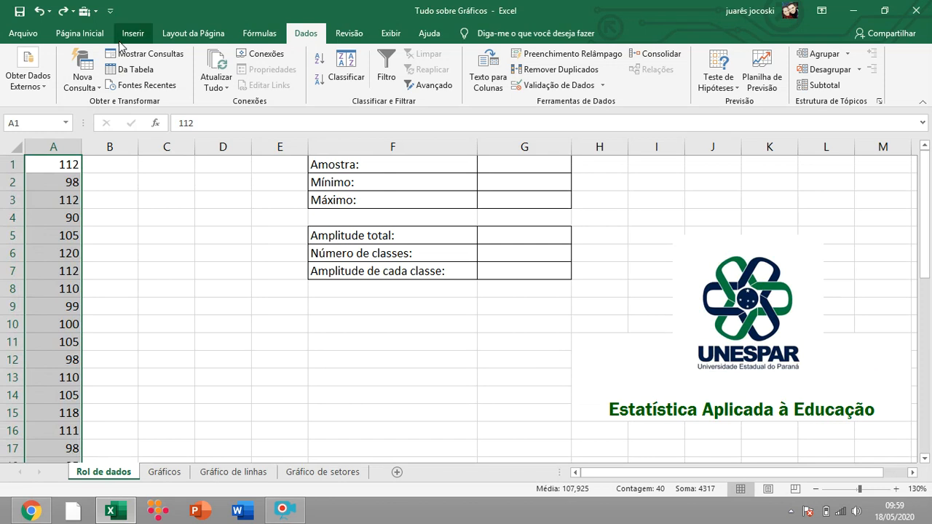
pyautogui.click(65, 13)
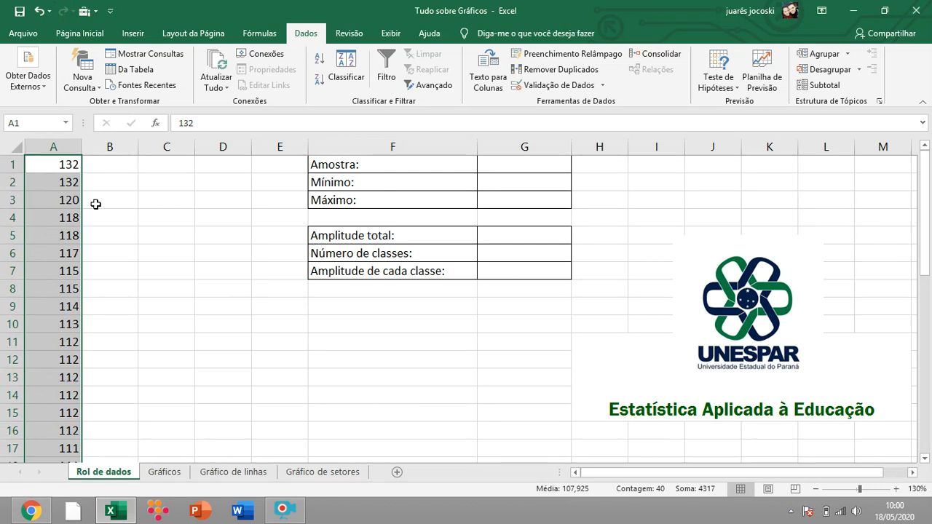
# - Enter a trial CONT.NÚM count of the column A values in the Amostra cell G1, and clear it
pyautogui.click(529, 168)
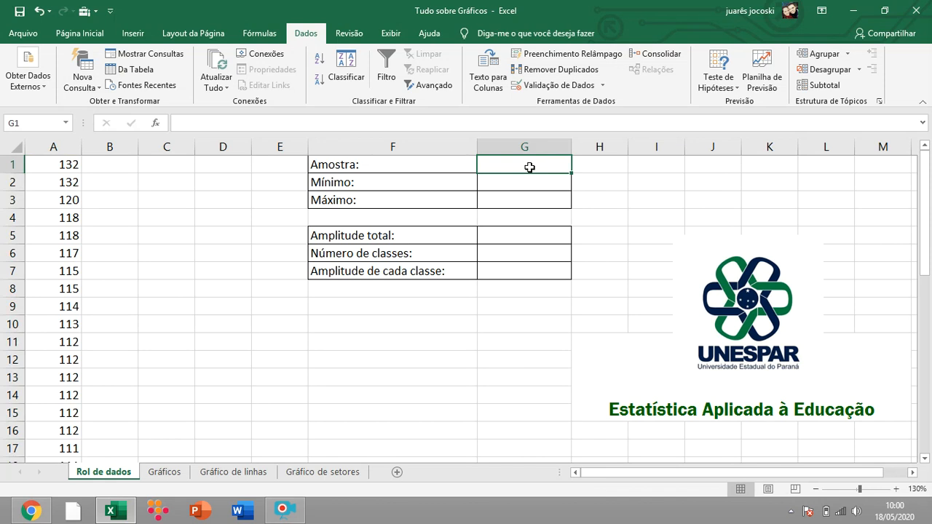
pyautogui.write('=')
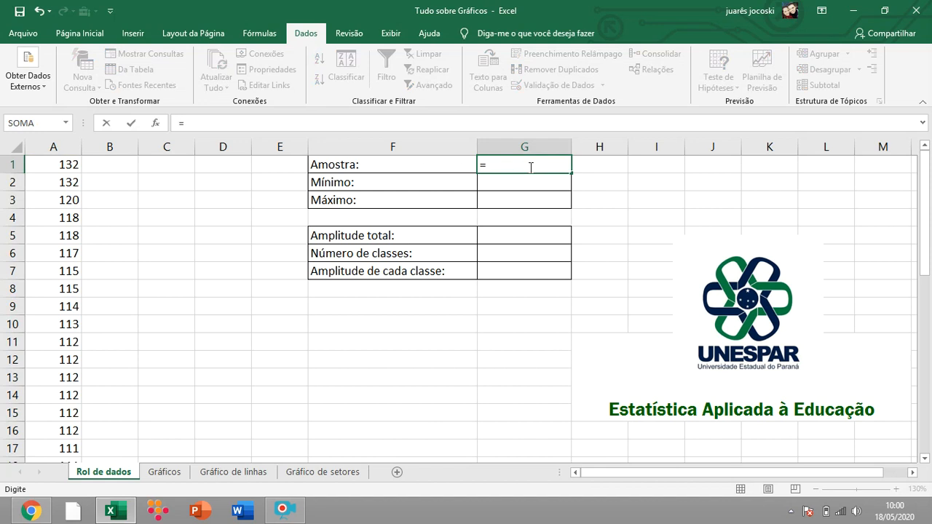
pyautogui.write('conta')
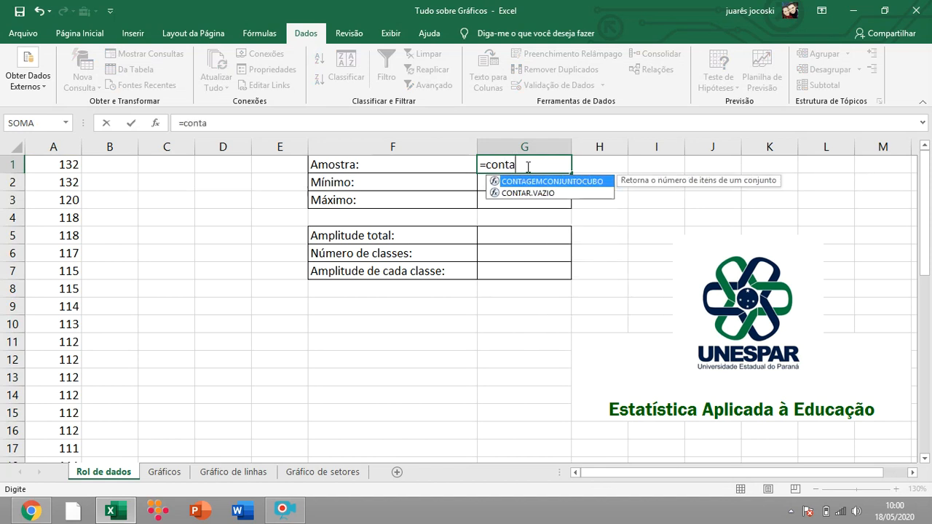
pyautogui.press('BackSpace')
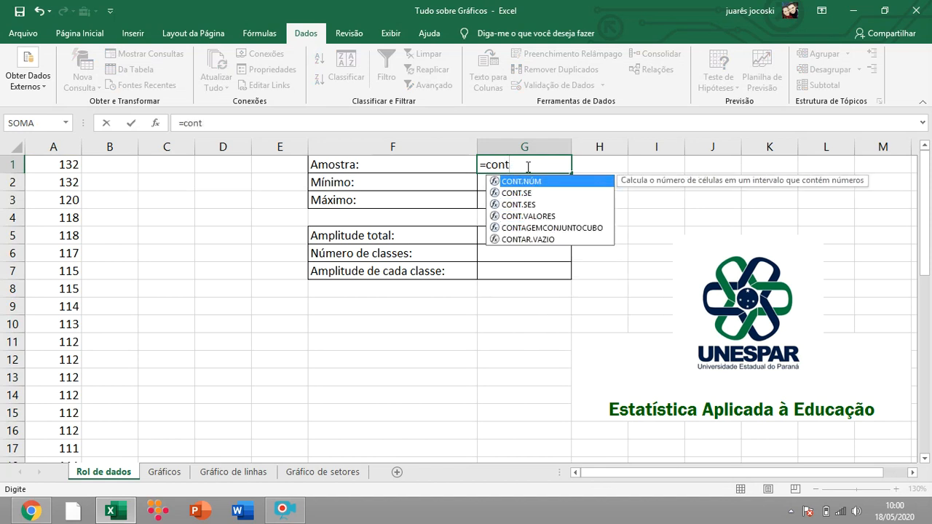
pyautogui.write('.num(')
pyautogui.moveTo(58, 166); pyautogui.dragTo(47, 430)
pyautogui.press('Escape')
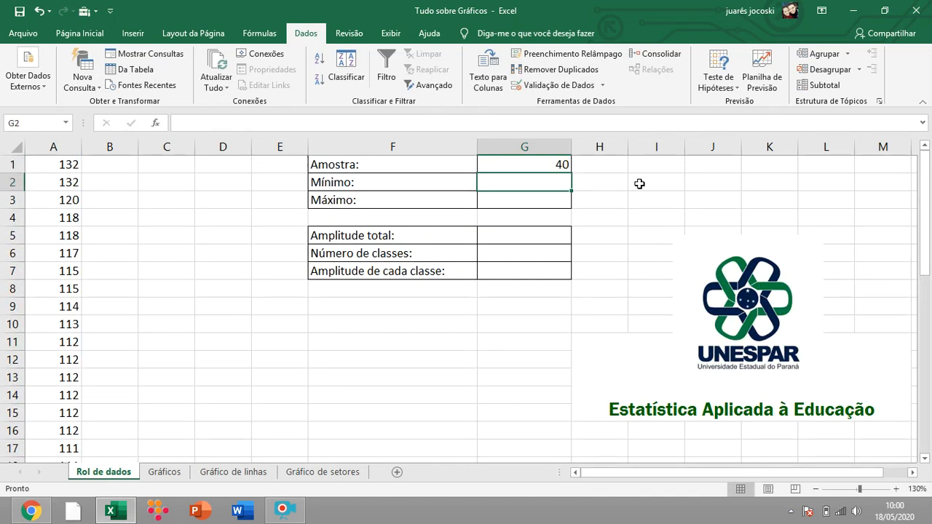
pyautogui.click(546, 170)
pyautogui.press('Delete')
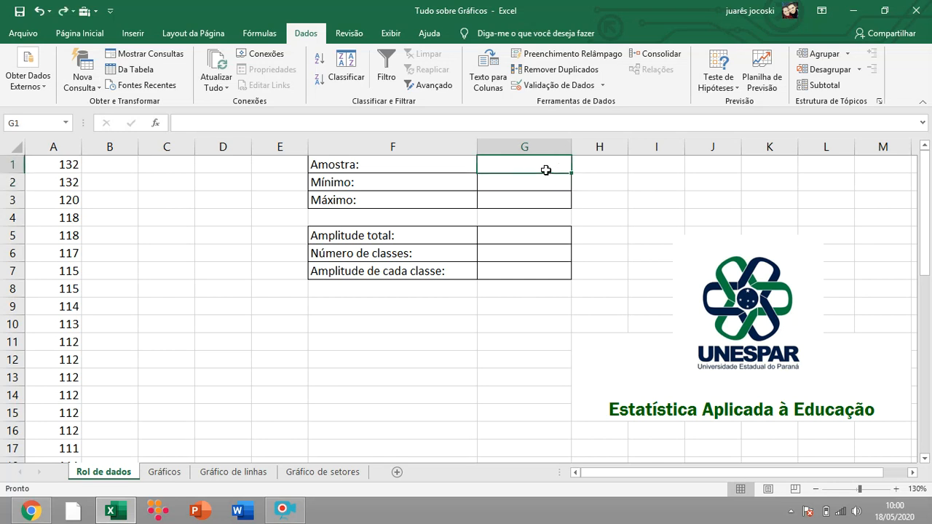
# - Count the column A values in the Amostra cell G1 with the CONT.NÚM function
pyautogui.write('=con')
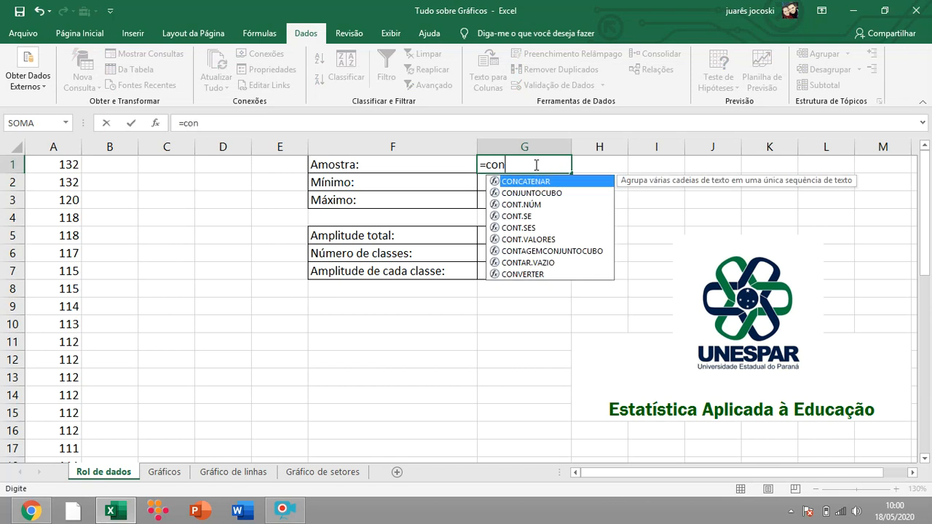
pyautogui.write('t.')
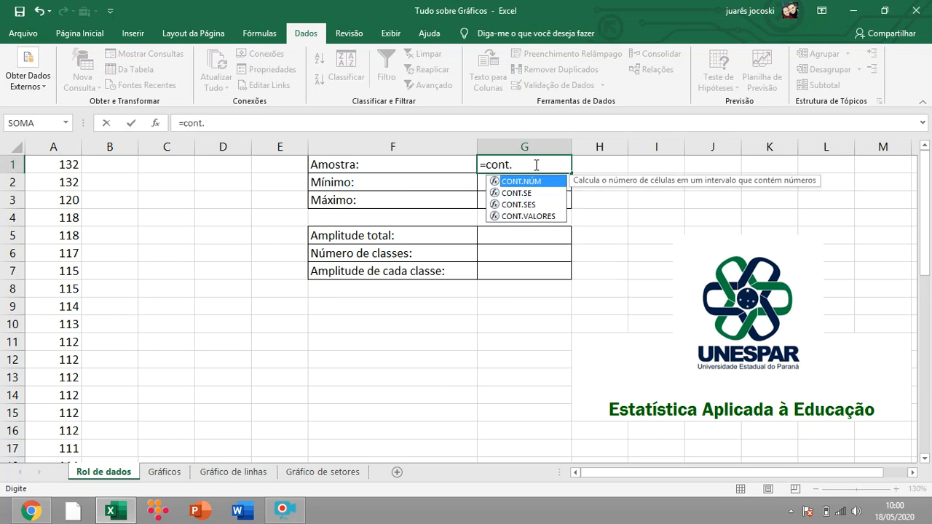
pyautogui.write('núm(')
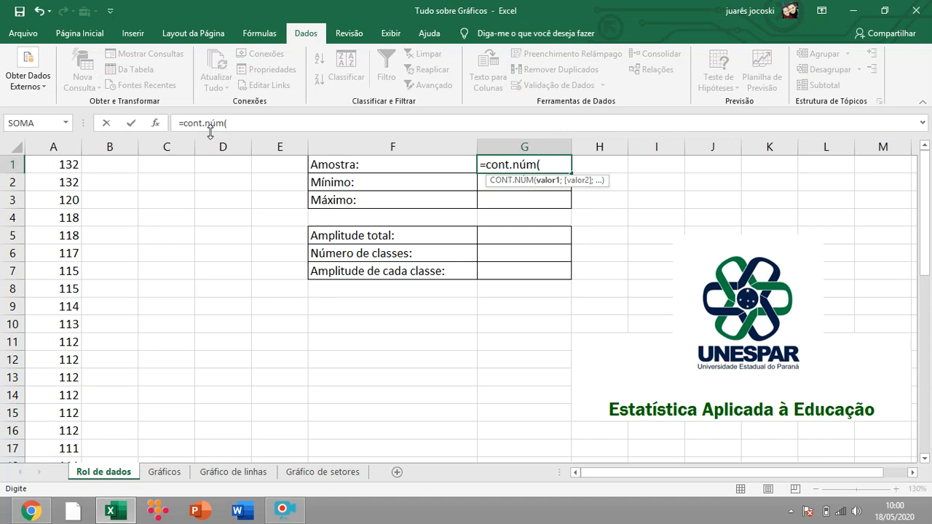
pyautogui.moveTo(48, 164); pyautogui.dragTo(63, 428)
pyautogui.press('Escape')
pyautogui.scroll(1, 884, 235)
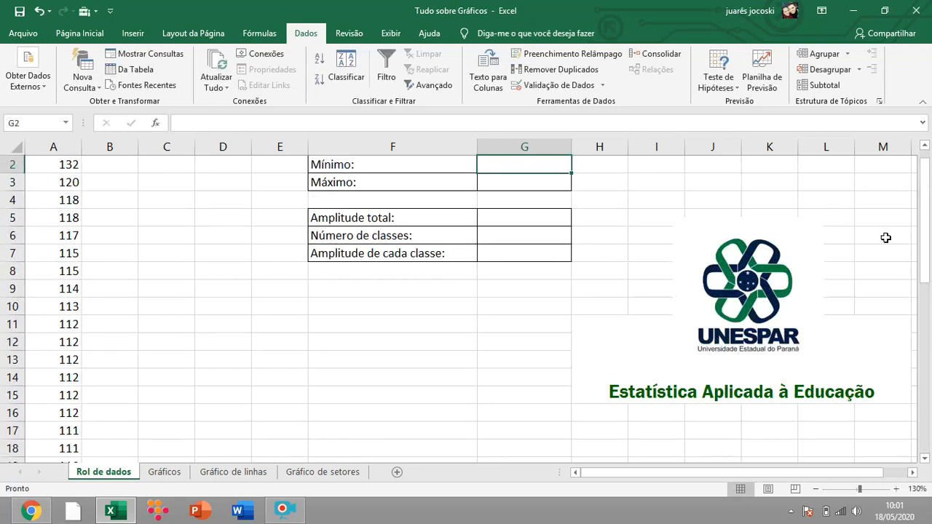
pyautogui.moveTo(924, 234); pyautogui.dragTo(926, 187)
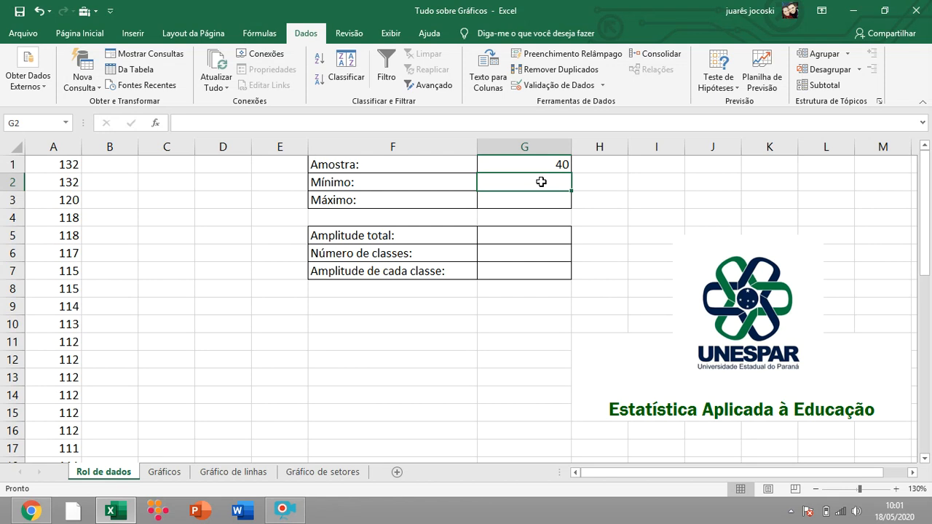
# - Calculate the smallest value of A1:A40 in the Mínimo cell G2 with the MÍNIMO function
pyautogui.moveTo(924, 226); pyautogui.dragTo(927, 395)
pyautogui.moveTo(927, 395); pyautogui.dragTo(925, 200)
pyautogui.write('=')
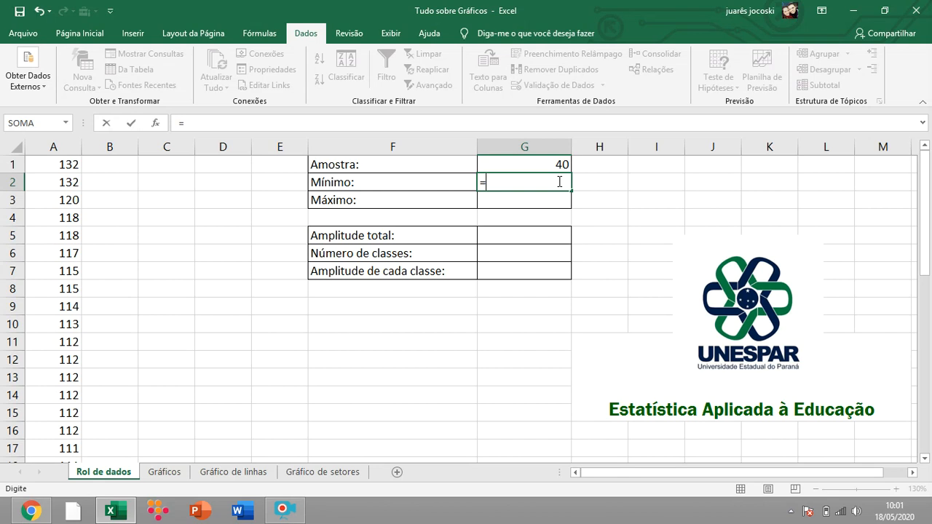
pyautogui.write('mínim')
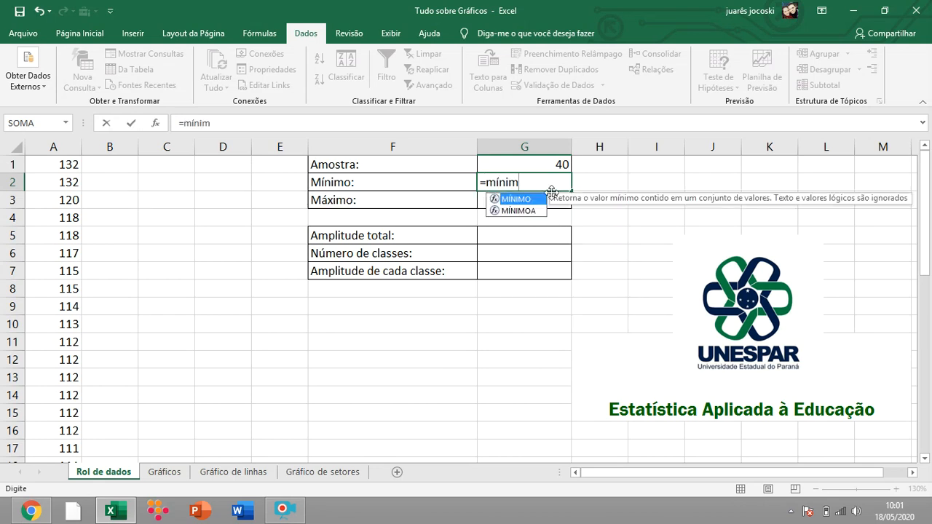
pyautogui.write('o(')
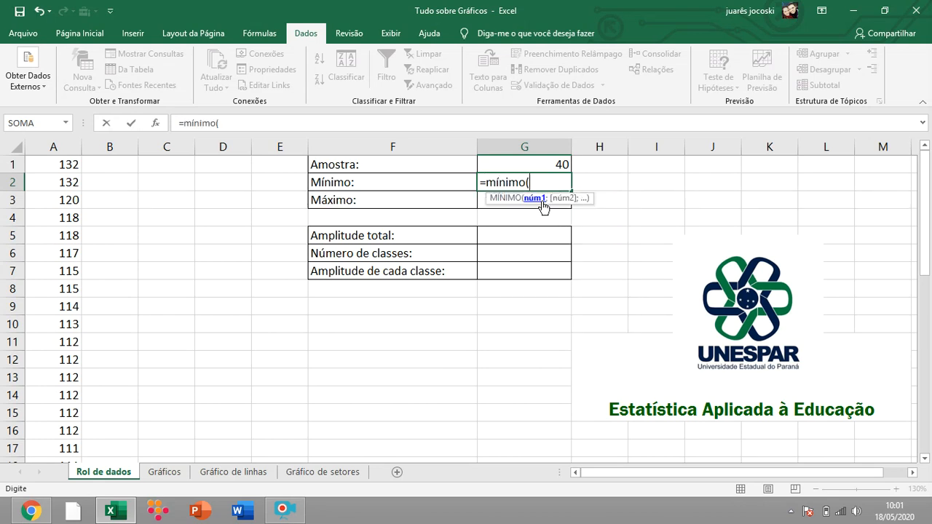
pyautogui.moveTo(53, 163); pyautogui.dragTo(50, 412)
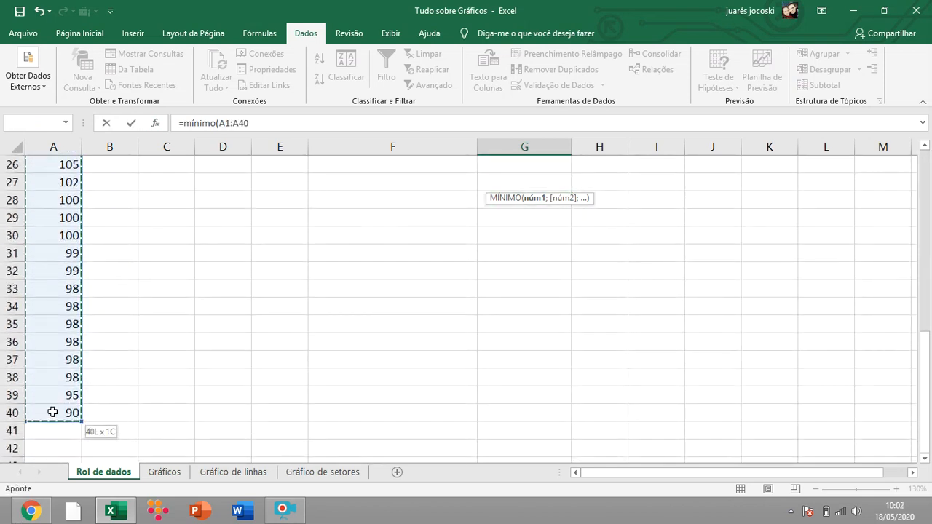
pyautogui.press('Return')
# - Calculate the largest value of A1:A40 in the Máximo cell G3 with the MÁXIMO function
pyautogui.moveTo(928, 282); pyautogui.dragTo(930, 228)
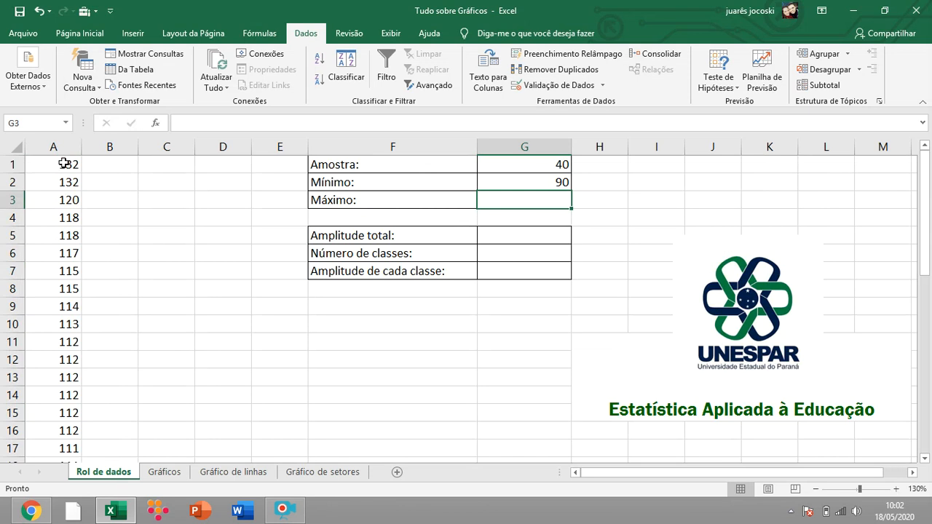
pyautogui.doubleClick(547, 201)
pyautogui.write('=')
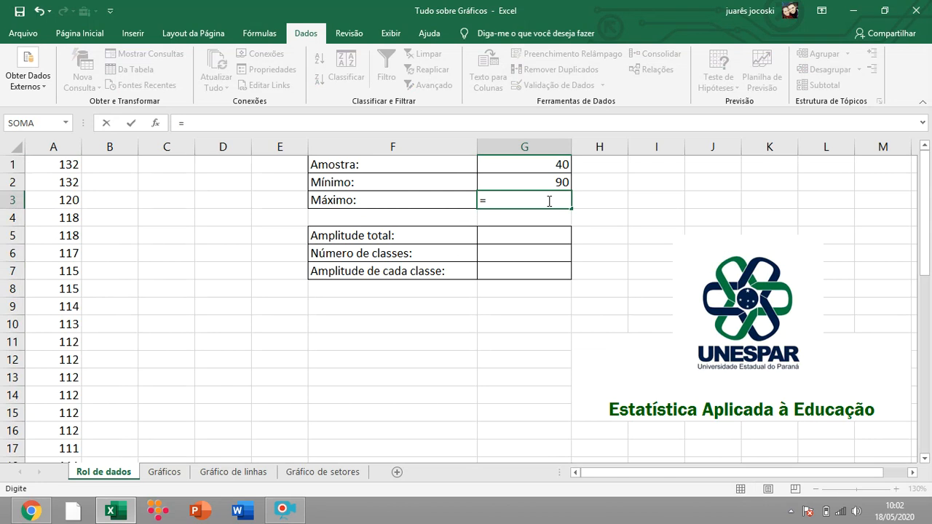
pyautogui.write('má')
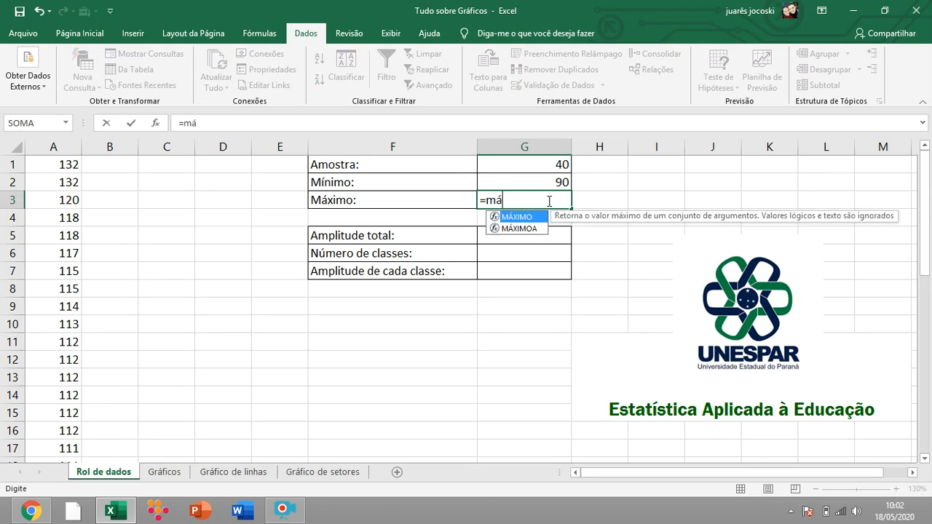
pyautogui.write('xim')
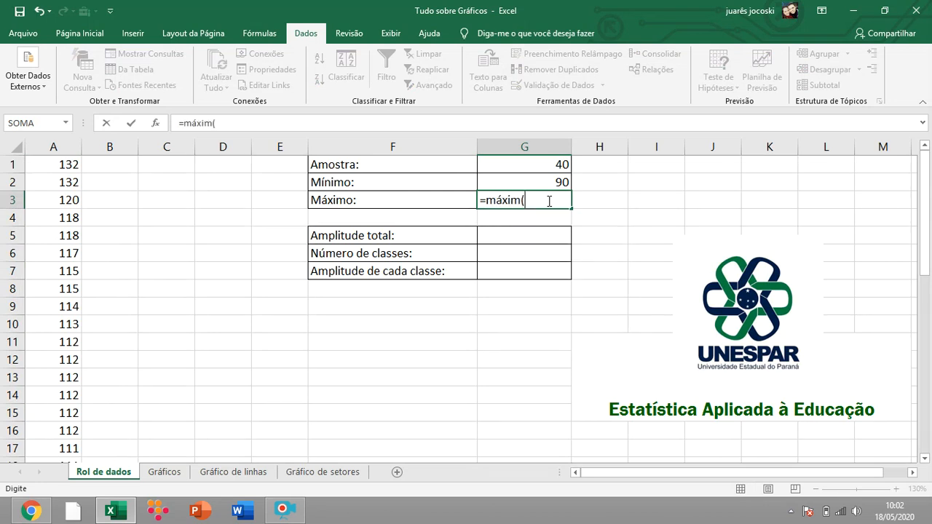
pyautogui.write('0')
pyautogui.press('BackSpace')
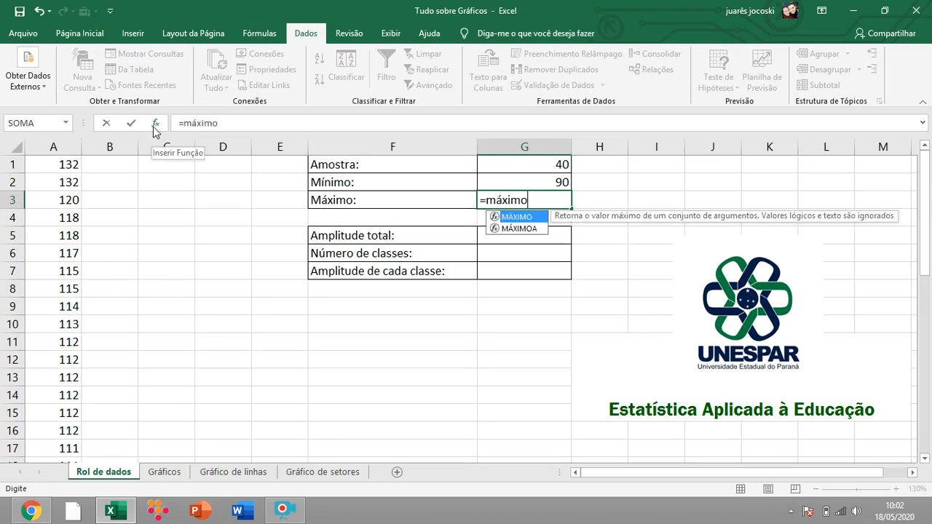
pyautogui.write('o(')
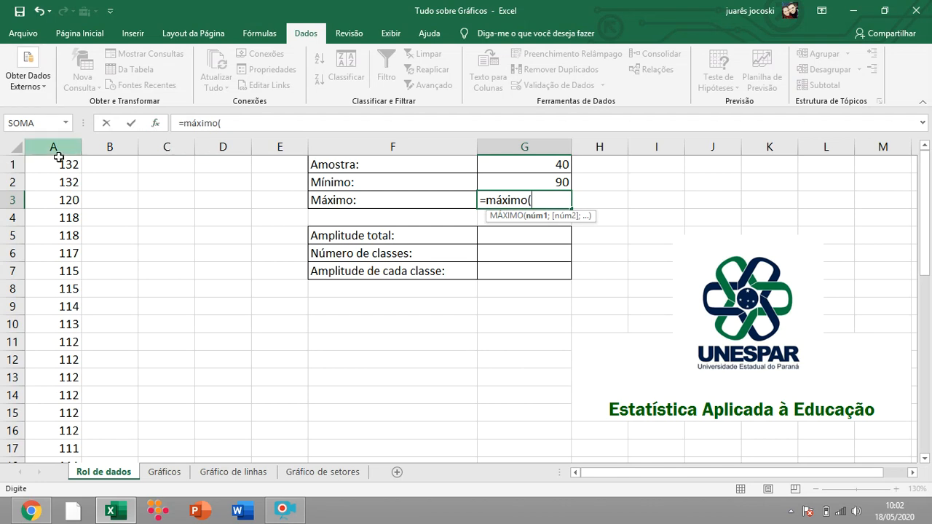
pyautogui.moveTo(57, 162); pyautogui.dragTo(72, 414)
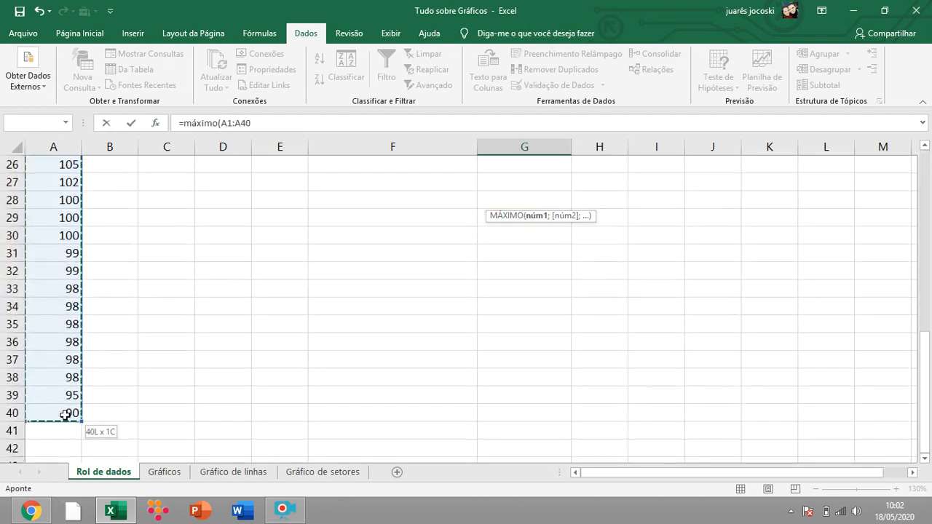
pyautogui.press('Return')
pyautogui.scroll(1, 923, 284)
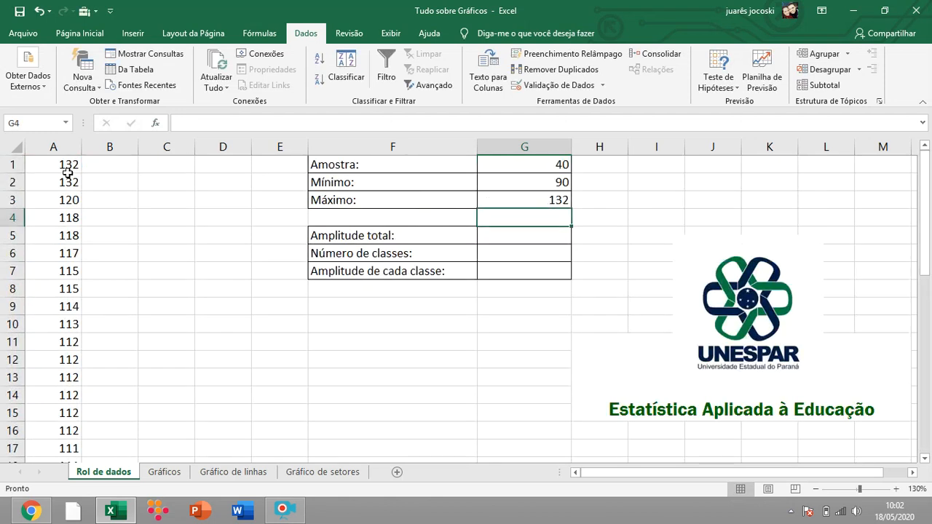
# - Calculate the Amplitude total in cell G5 by subtracting the minimum from the maximum with =G3-G2
pyautogui.click(511, 238)
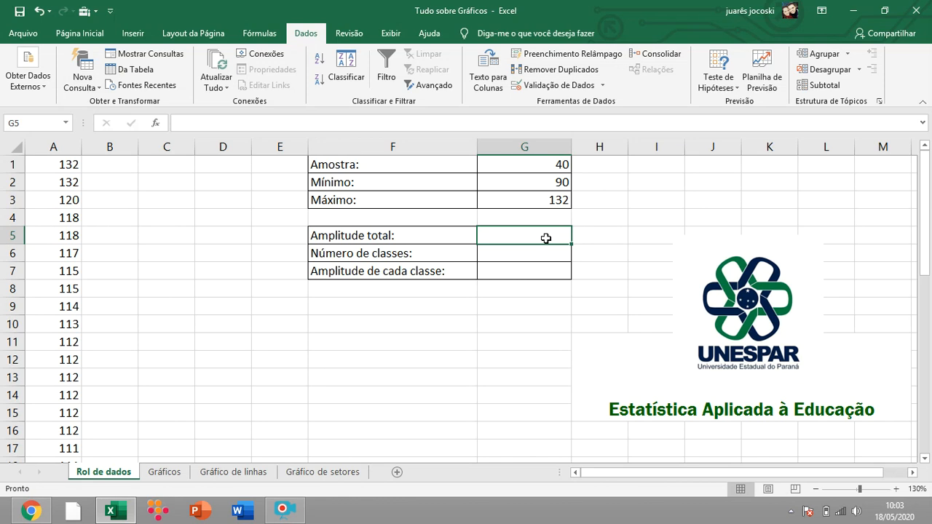
pyautogui.write('=')
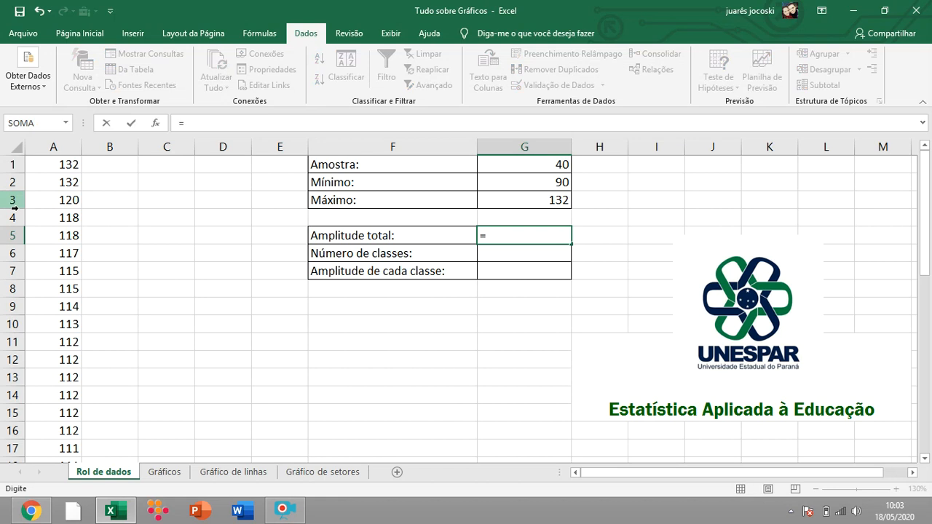
pyautogui.click(532, 195)
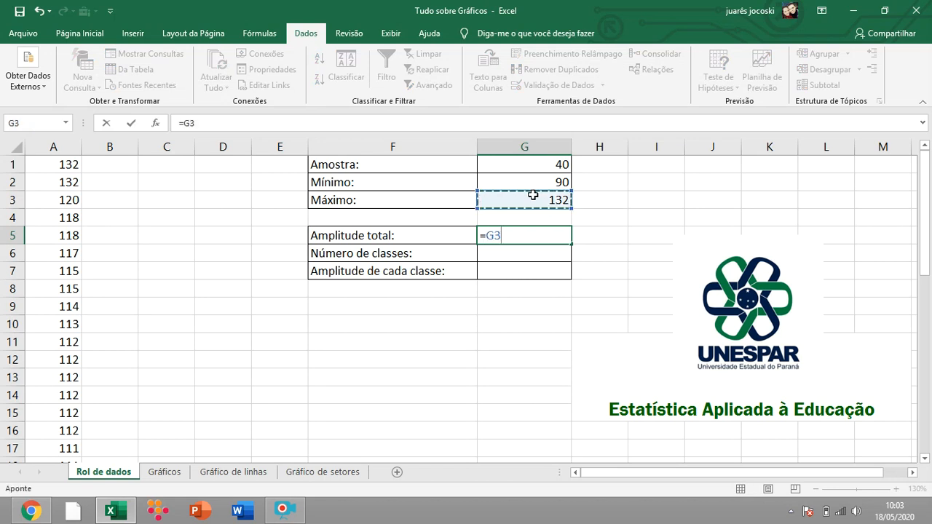
pyautogui.write('-')
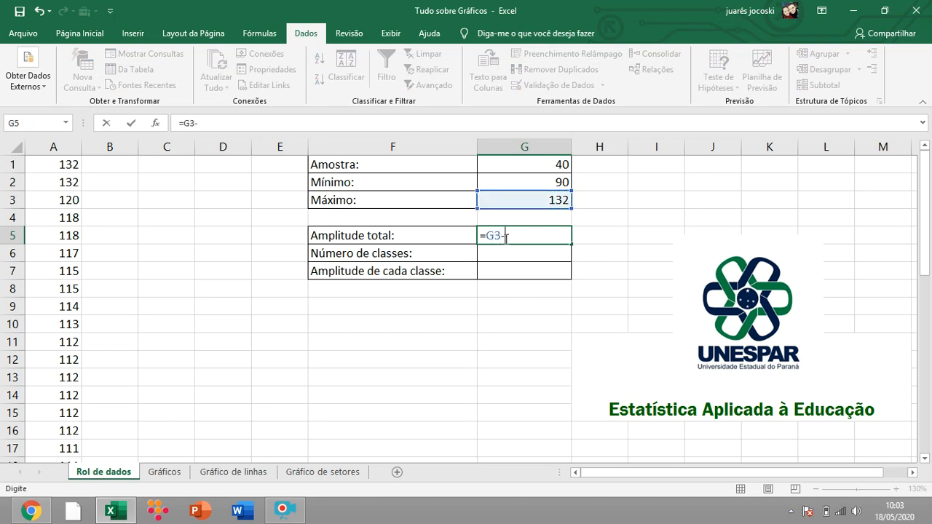
pyautogui.click(536, 186)
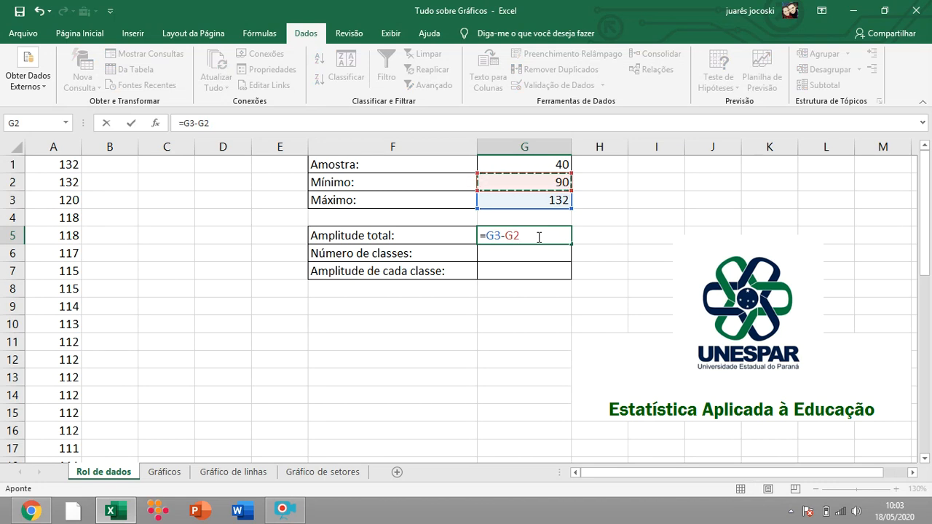
pyautogui.press('Return')
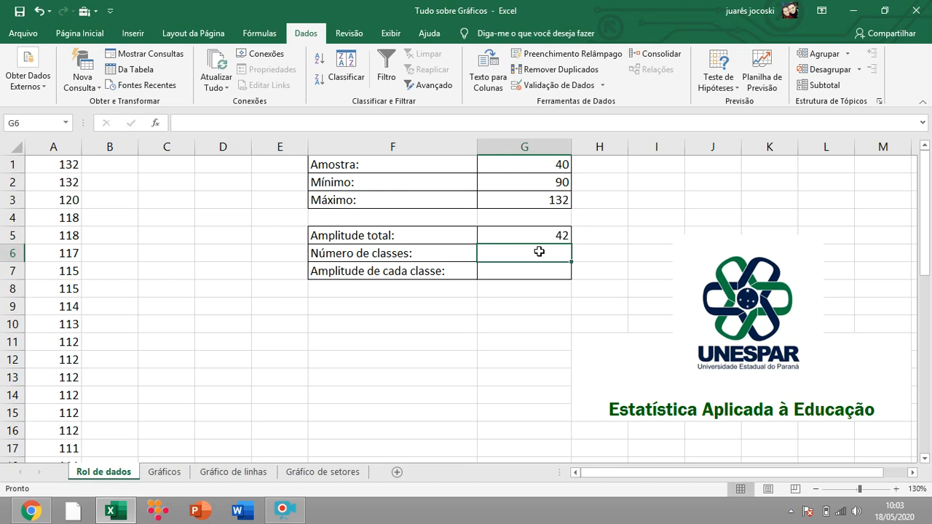
# - Enter 6 as the Número de classes in cell G6
pyautogui.write('=')
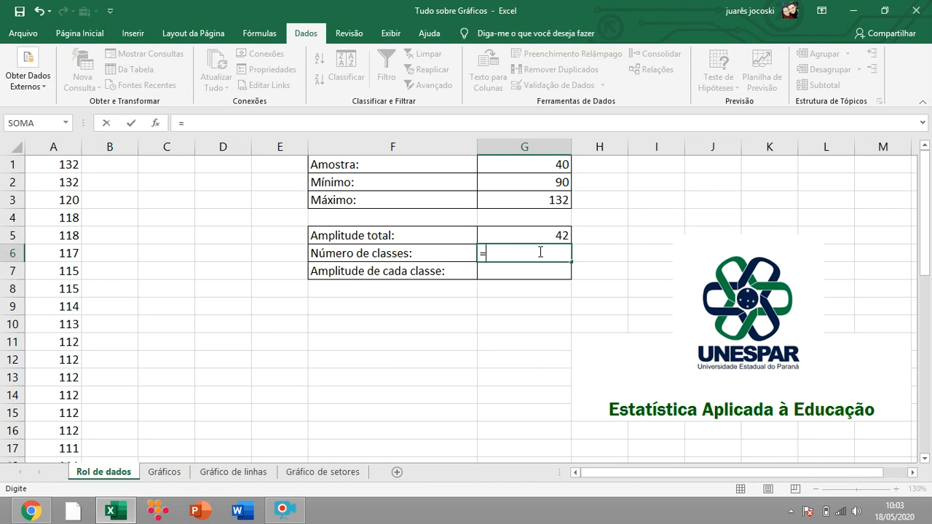
pyautogui.write('ní')
pyautogui.press('BackSpace')
pyautogui.write('u')
pyautogui.press('BackSpace')
pyautogui.press('BackSpace')
pyautogui.press('BackSpace')
pyautogui.write('6')
pyautogui.press('Return')
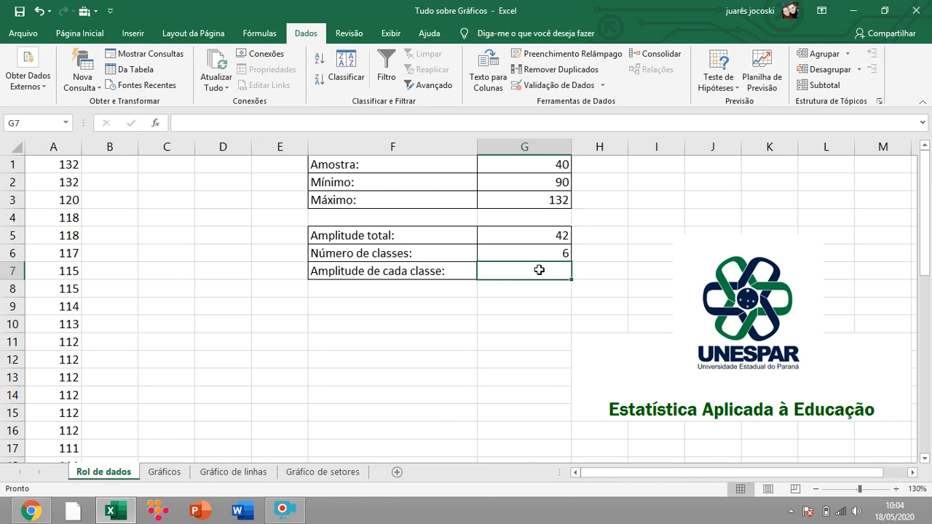
# - Calculate the Amplitude de cada classe in cell G7 by dividing the total amplitude by the number of classes with =G5/G6
pyautogui.write('=')
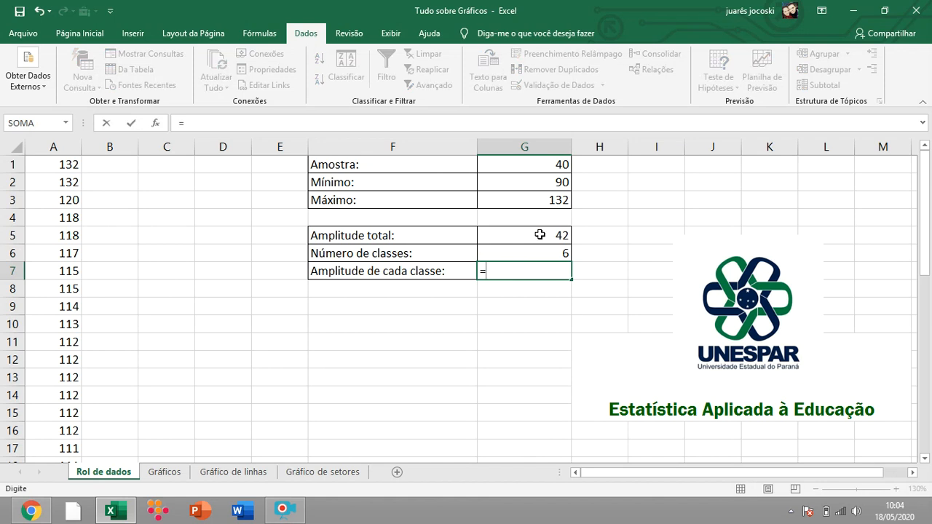
pyautogui.click(540, 236)
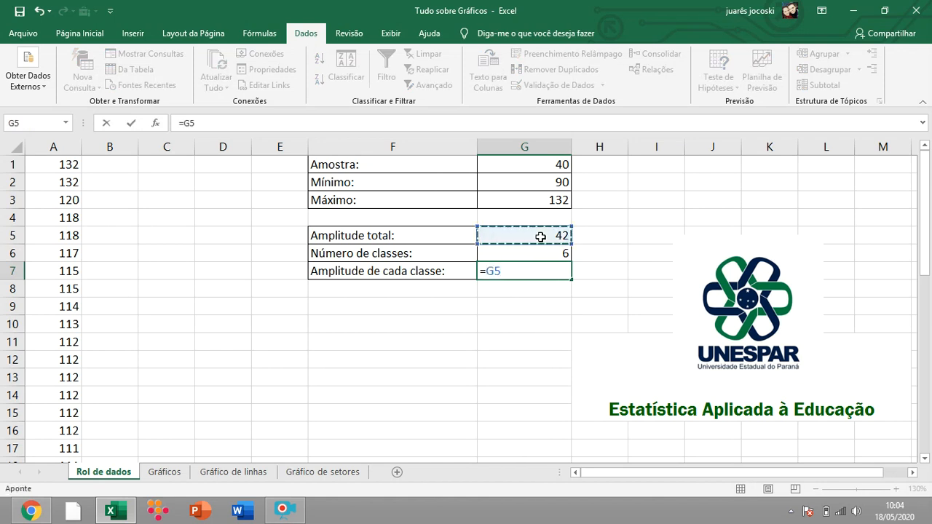
pyautogui.write('-')
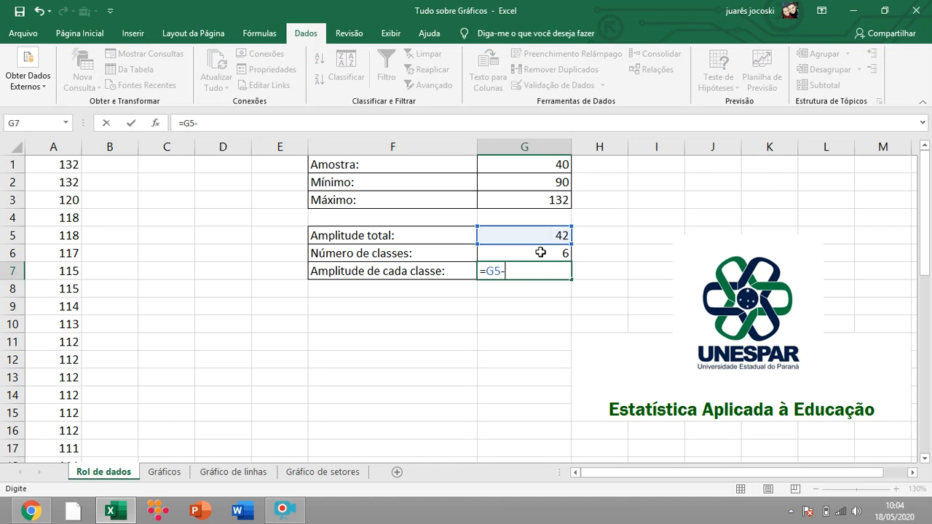
pyautogui.click(540, 251)
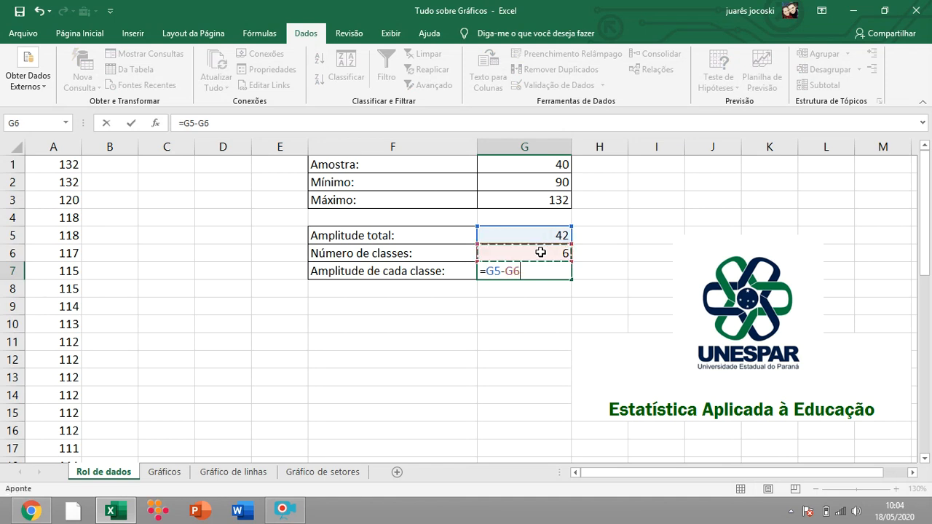
pyautogui.press('BackSpace')
pyautogui.press('BackSpace')
pyautogui.press('BackSpace')
pyautogui.write('/')
pyautogui.click(546, 252)
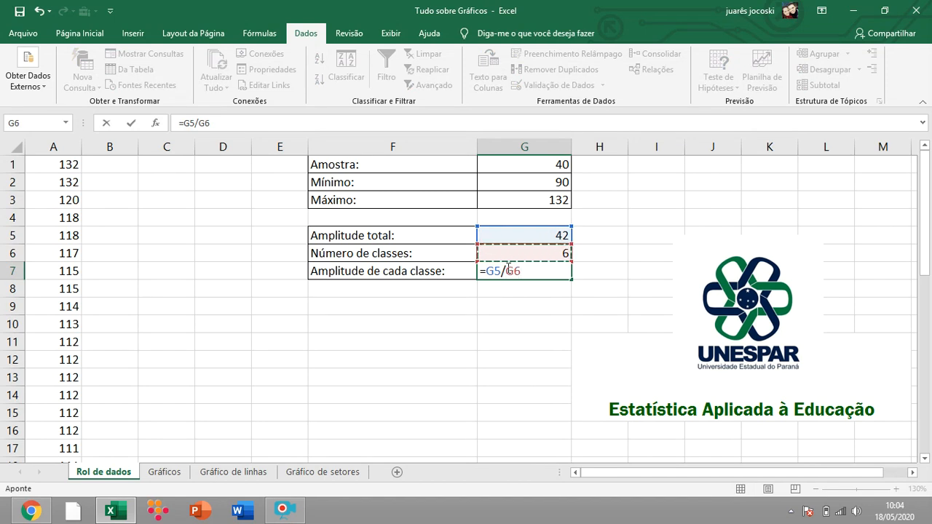
pyautogui.press('Return')
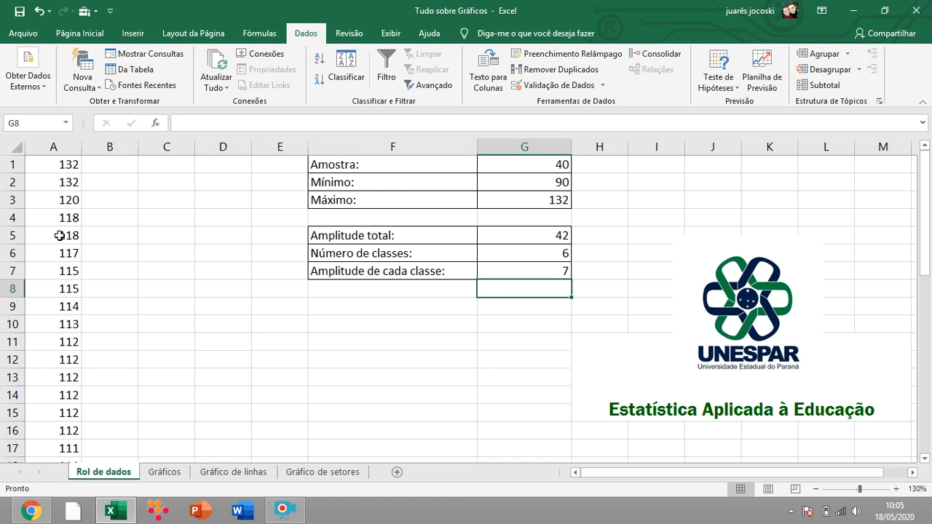
# - Change the first data value in cell A1 to 137 to test the linked formulas
pyautogui.click(65, 164)
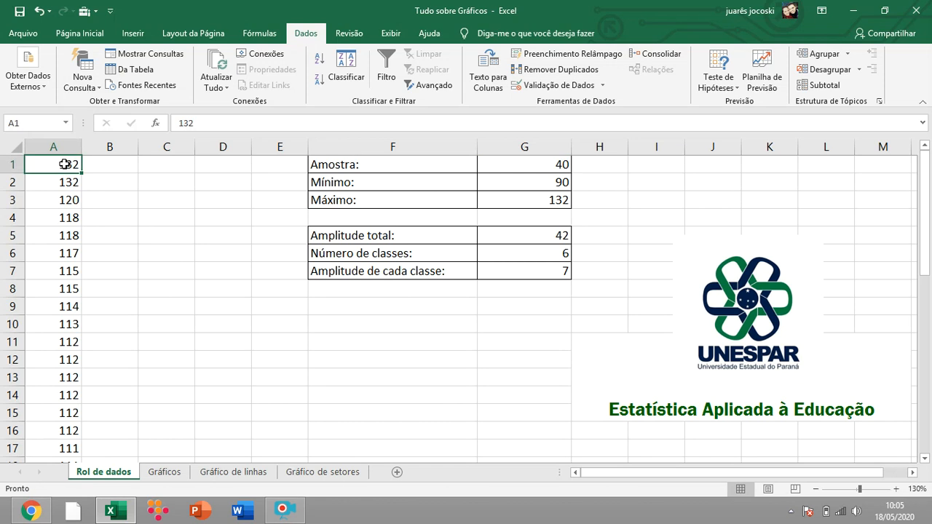
pyautogui.write('137')
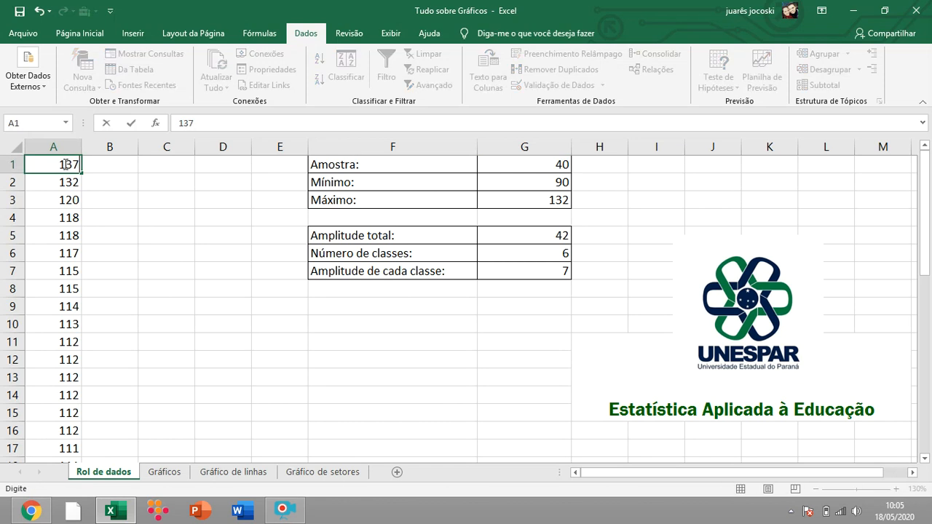
pyautogui.press('Return')
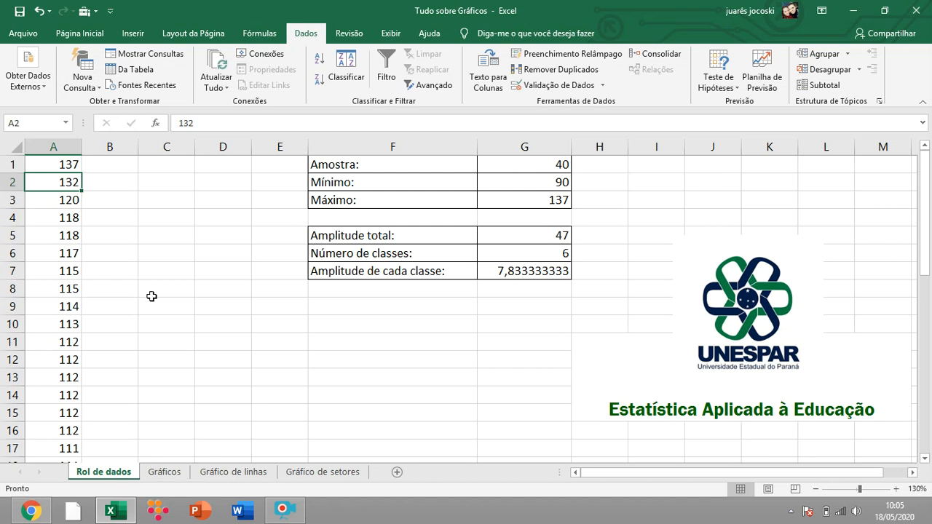
# - Set the first data value in cell A1 to 150 and check the amplitude formulas in cells G5 and G7
pyautogui.click(61, 166)
pyautogui.write('150')
pyautogui.press('BackSpace')
pyautogui.press('BackSpace')
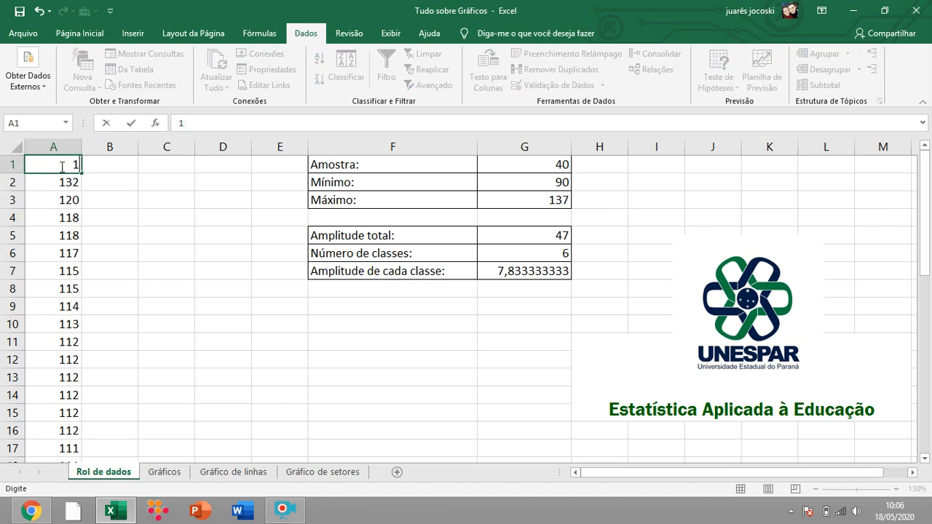
pyautogui.write('50')
pyautogui.press('Return')
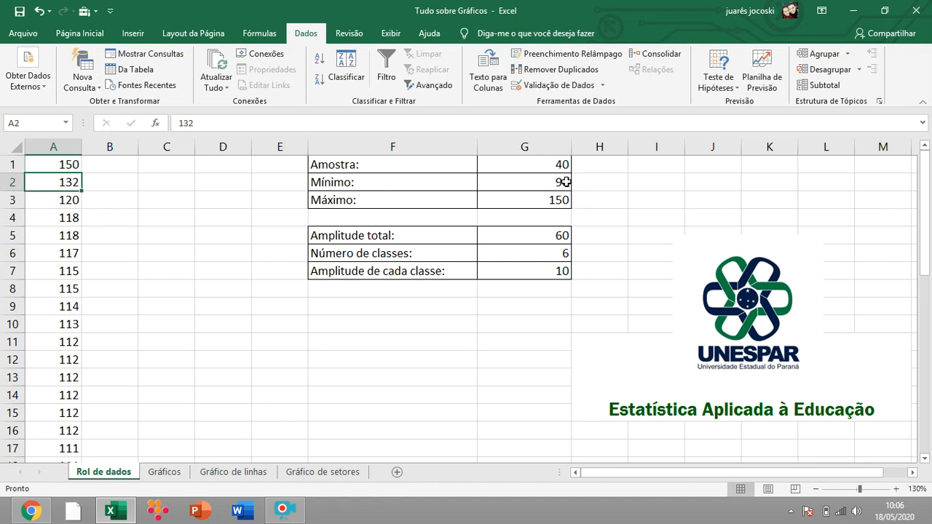
pyautogui.click(564, 235)
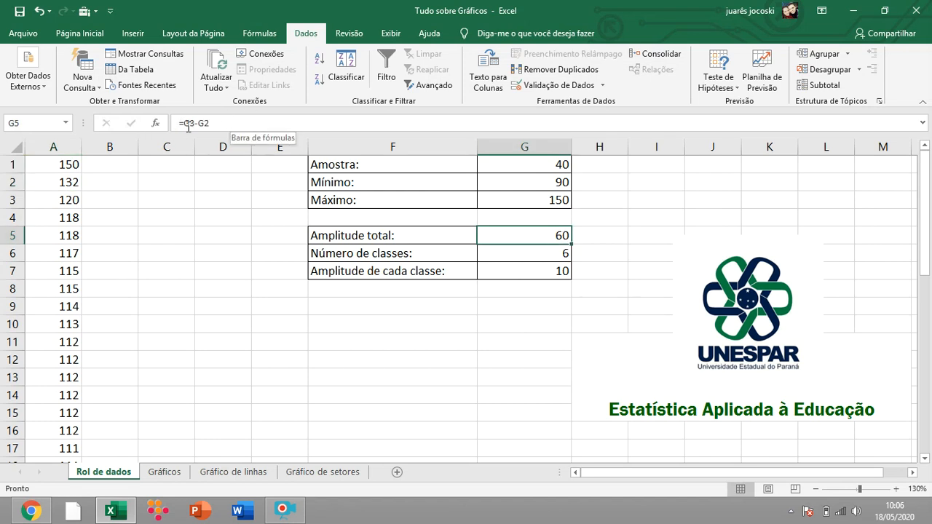
pyautogui.click(546, 270)
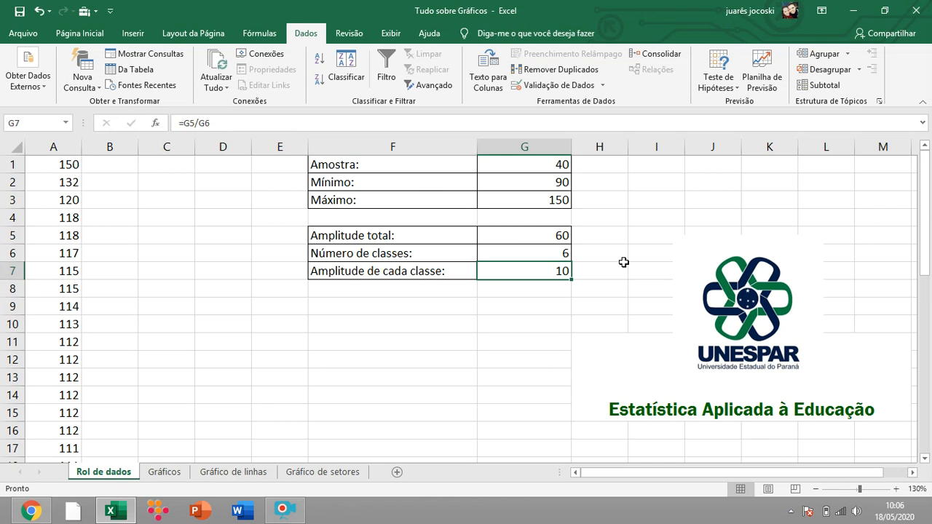
# - On the Gráficos sheet, review the recommended charts for the pizza sales table A1:G4 and insert a clustered column chart of it
pyautogui.click(166, 473)
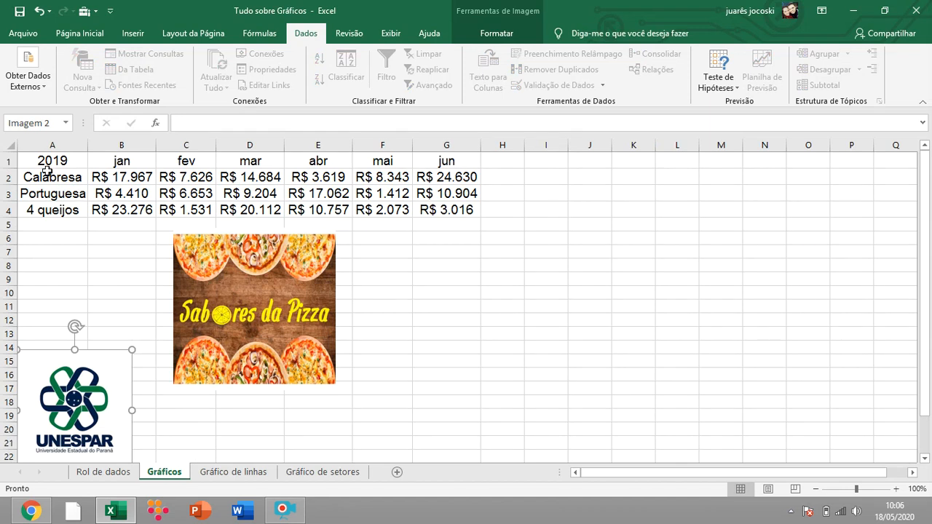
pyautogui.moveTo(34, 157); pyautogui.dragTo(450, 209)
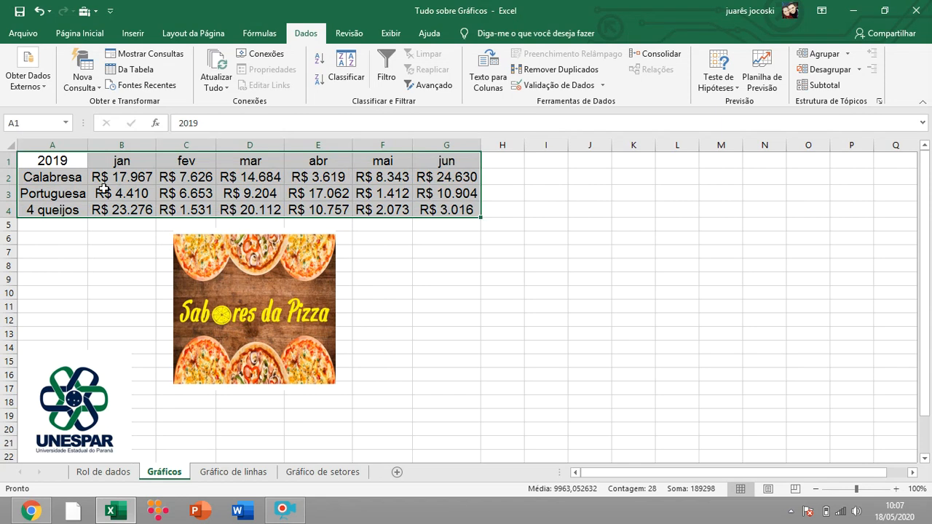
pyautogui.click(132, 40)
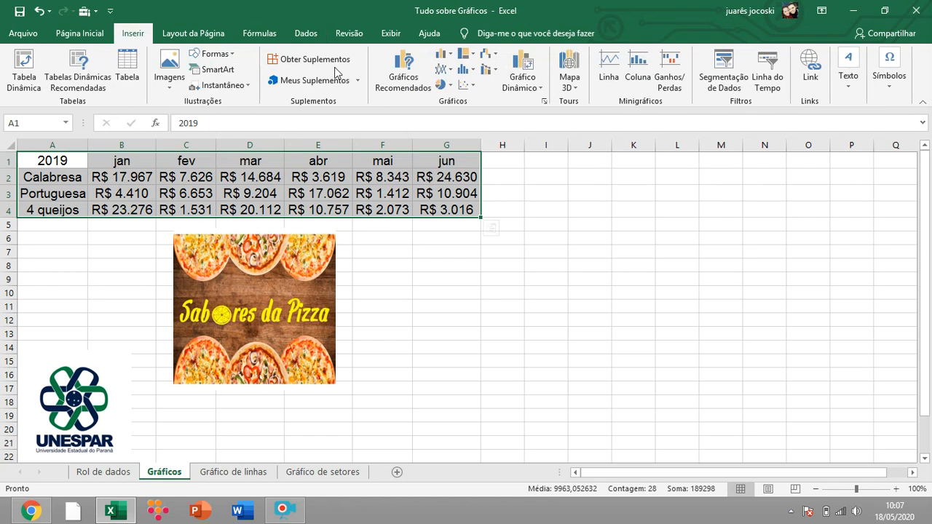
pyautogui.click(393, 87)
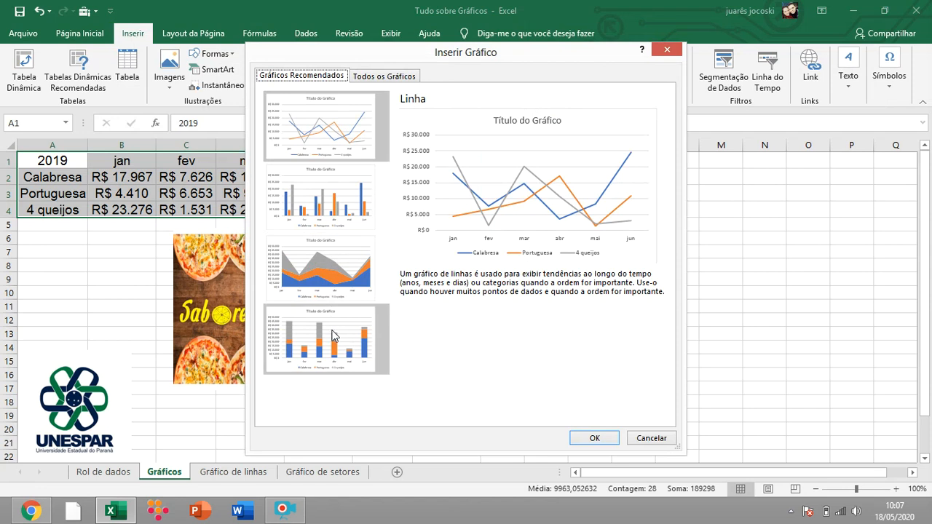
pyautogui.click(646, 438)
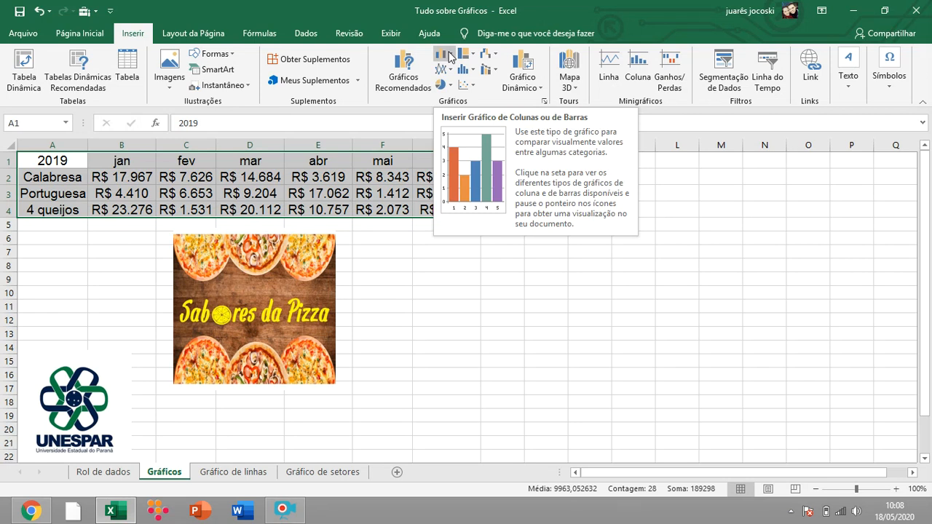
pyautogui.click(449, 55)
pyautogui.click(453, 93)
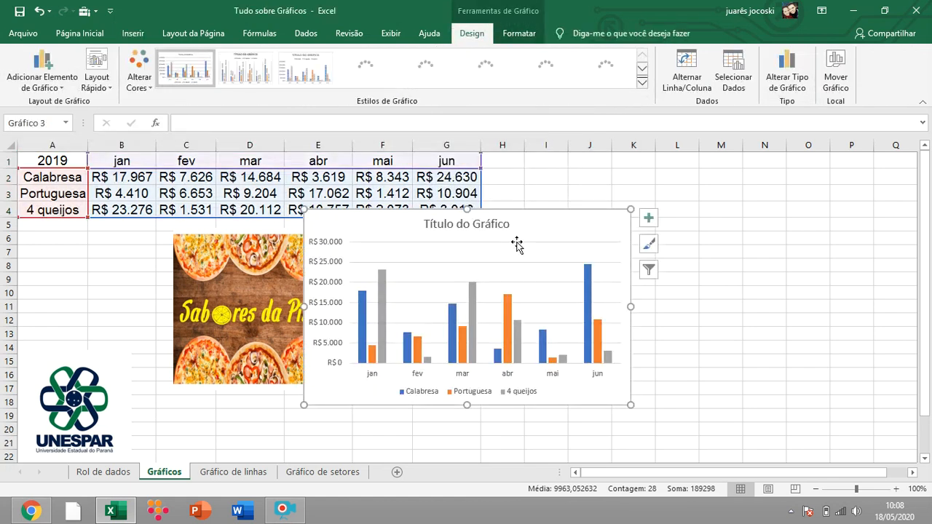
# - Move the column chart below the sales table, to the right of the pizza picture
pyautogui.moveTo(514, 214); pyautogui.dragTo(670, 244)
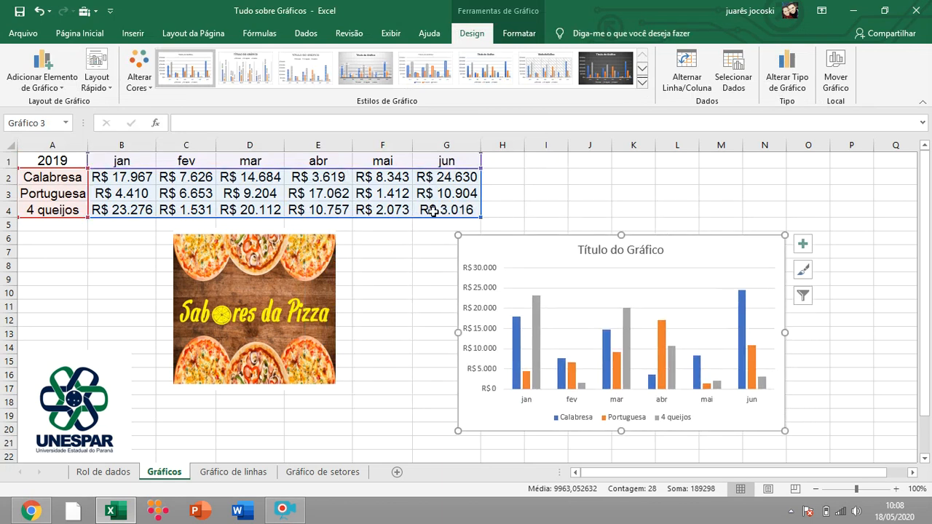
pyautogui.click(131, 34)
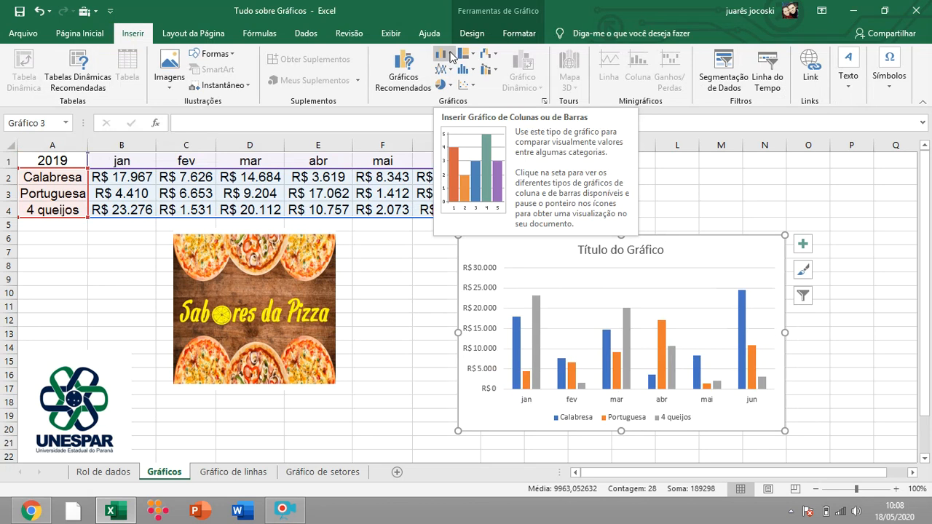
pyautogui.click(601, 273)
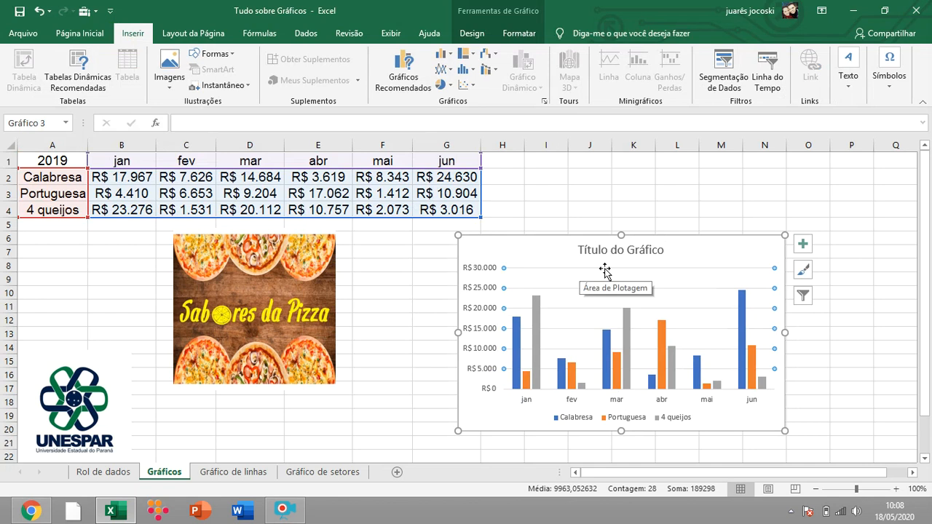
pyautogui.click(552, 211)
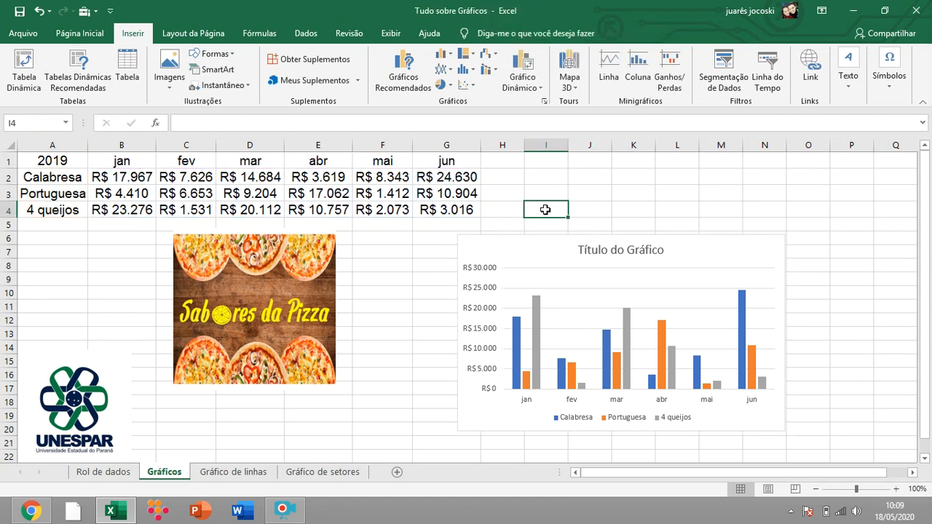
# - Delete the horizontal gridlines from the column chart
pyautogui.click(556, 270)
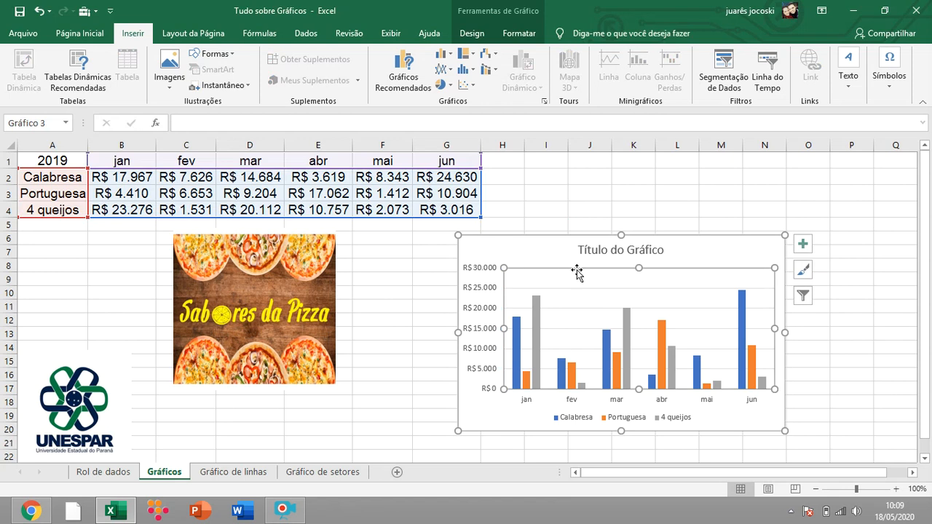
pyautogui.click(572, 289)
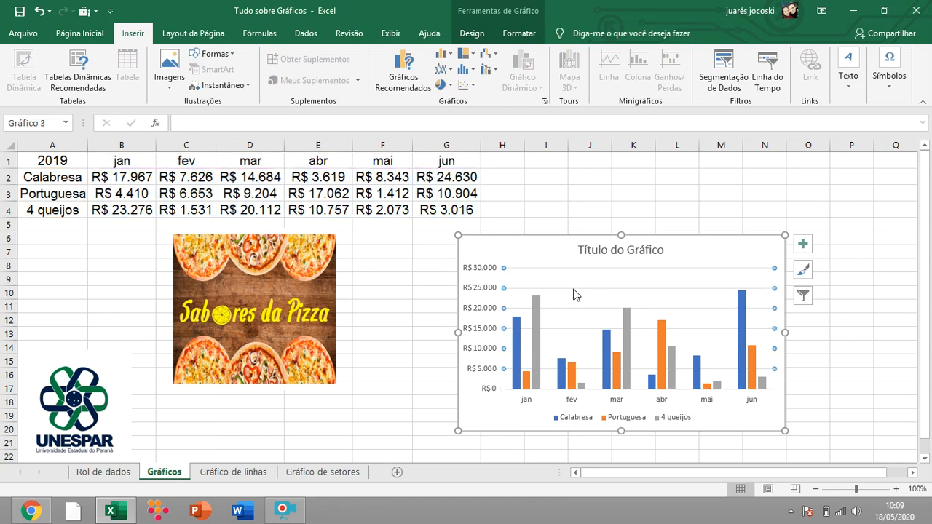
pyautogui.press('Escape')
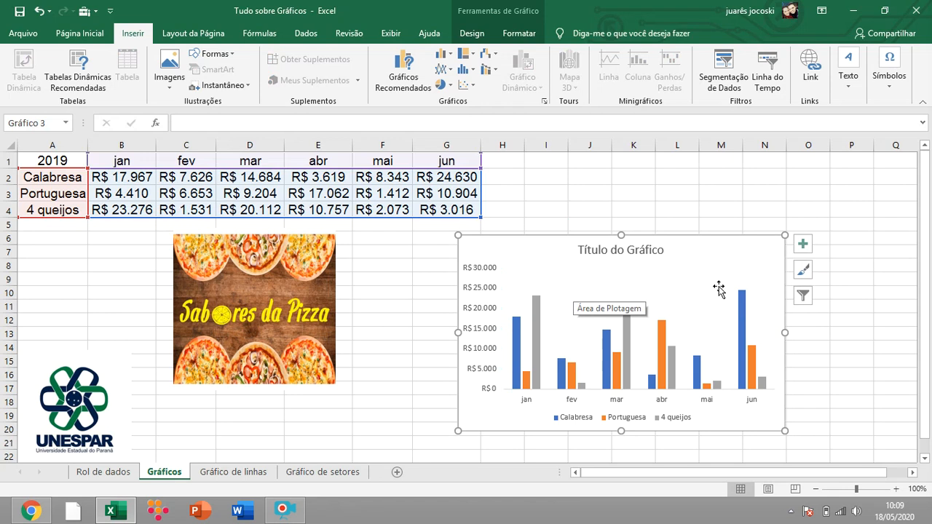
# - Replace the placeholder chart title with "Vendas de pizza em 2019"
pyautogui.click(623, 255)
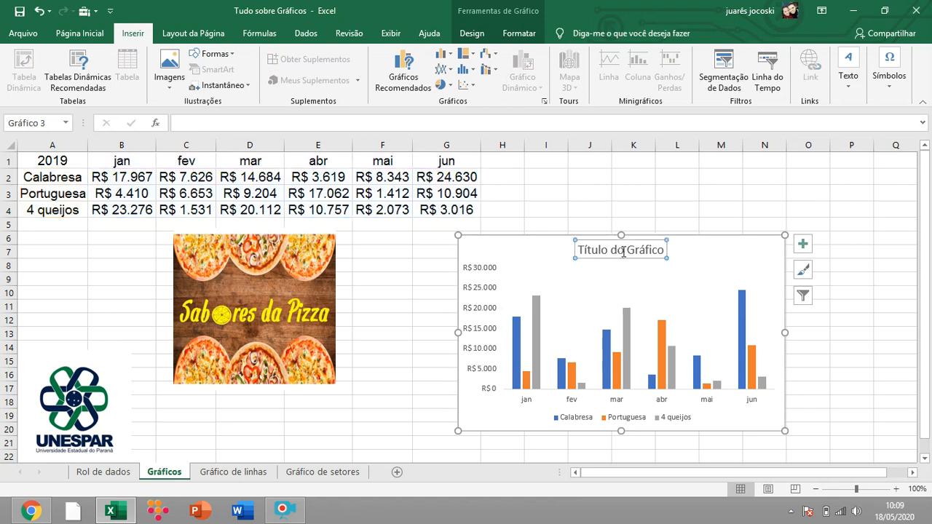
pyautogui.click(664, 247)
pyautogui.press('BackSpace')
pyautogui.press('BackSpace')
pyautogui.press('BackSpace')
pyautogui.press('BackSpace')
pyautogui.press('BackSpace')
pyautogui.press('BackSpace')
pyautogui.press('BackSpace')
pyautogui.press('BackSpace')
pyautogui.press('BackSpace')
pyautogui.press('BackSpace')
pyautogui.press('BackSpace')
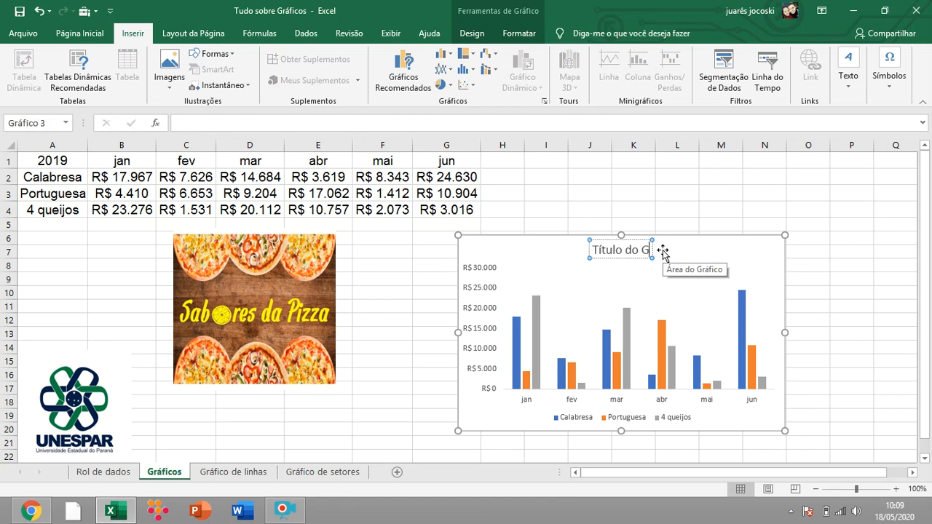
pyautogui.press('BackSpace')
pyautogui.press('BackSpace')
pyautogui.press('BackSpace')
pyautogui.press('BackSpace')
pyautogui.press('BackSpace')
pyautogui.press('BackSpace')
pyautogui.write('Vend')
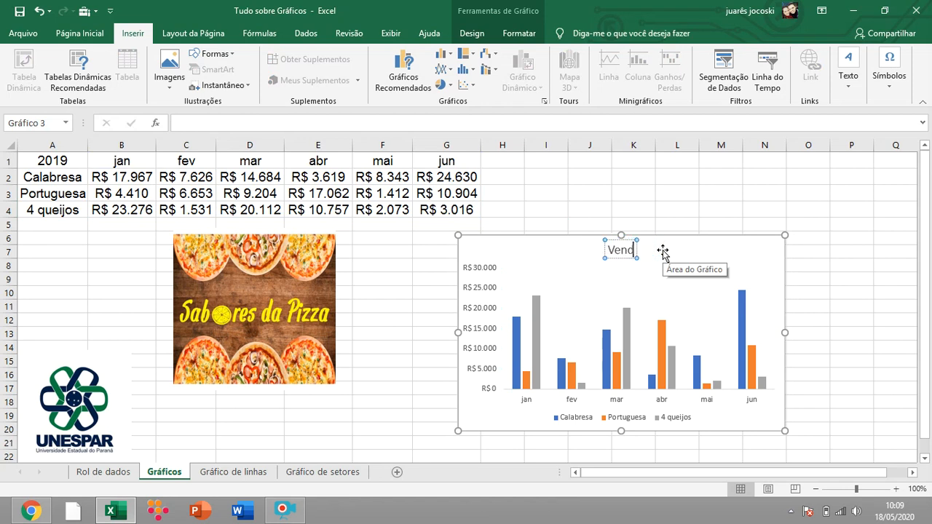
pyautogui.write('as de pizz')
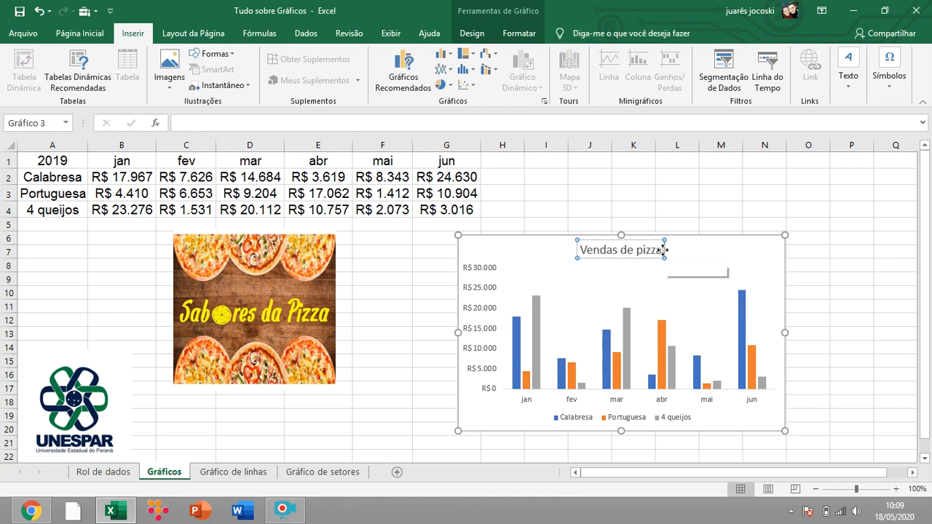
pyautogui.write('a em 2019')
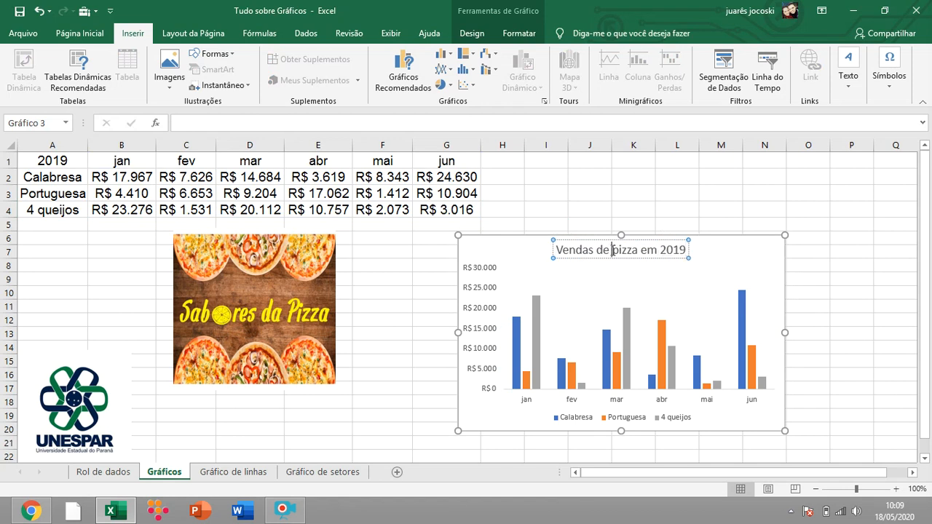
# - Extend the chart title to read "Vendas de três tipos de pizza em 2019"
pyautogui.write('três ti')
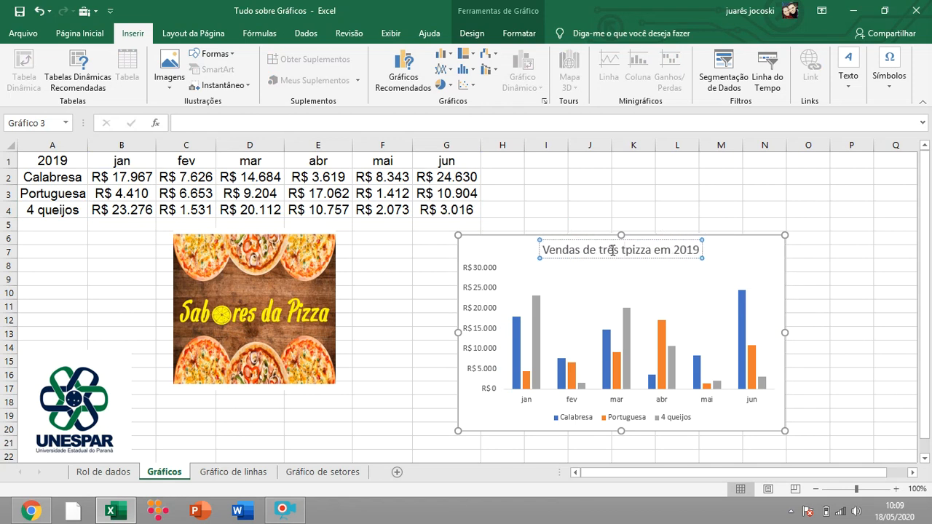
pyautogui.write('pos de')
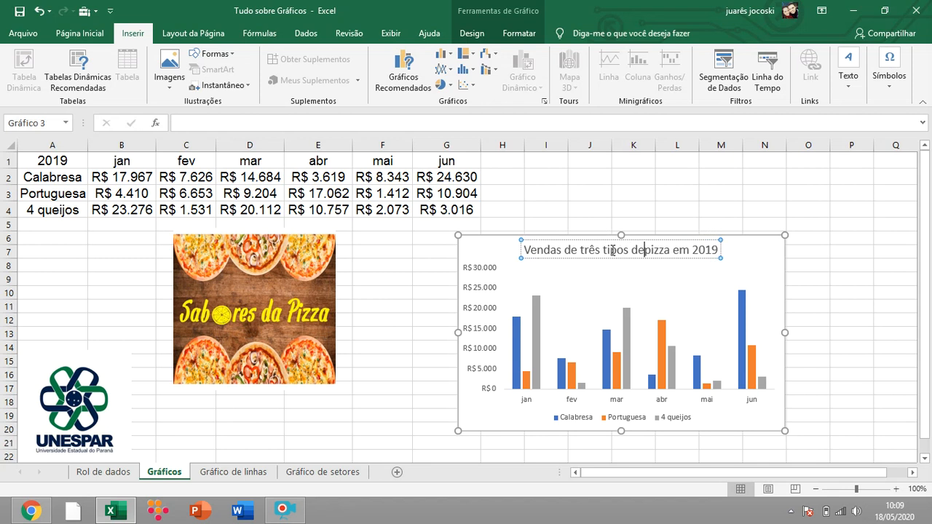
pyautogui.click(680, 256)
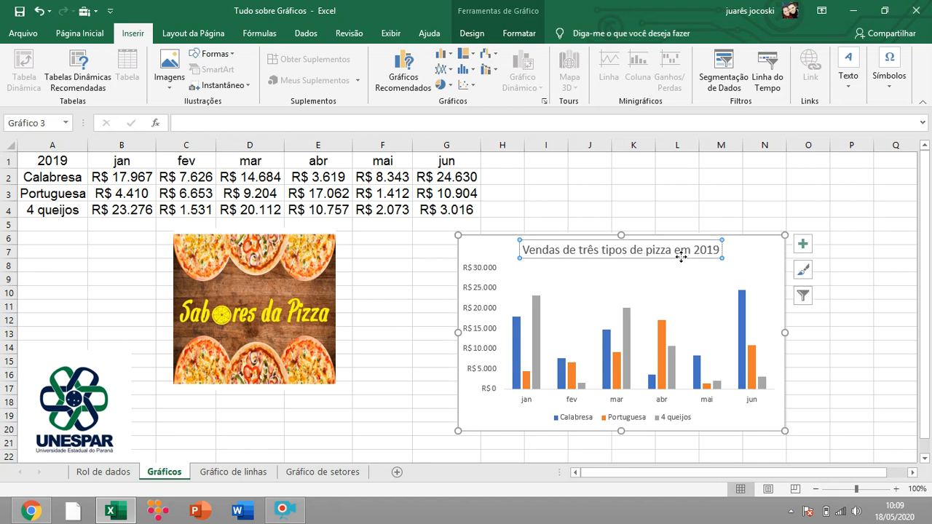
# - Try Arial as the chart title's font and settle on Times New Roman
pyautogui.click(71, 32)
pyautogui.click(142, 59)
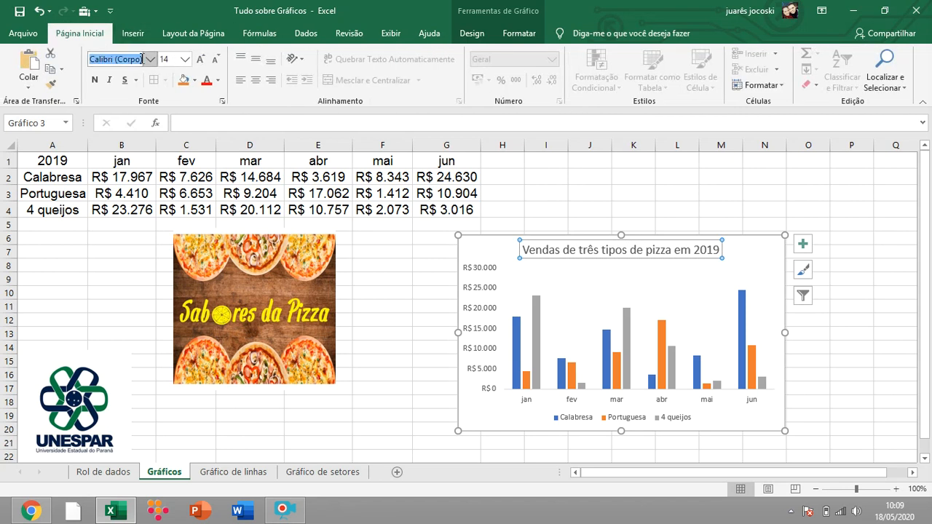
pyautogui.write('Arial')
pyautogui.press('Return')
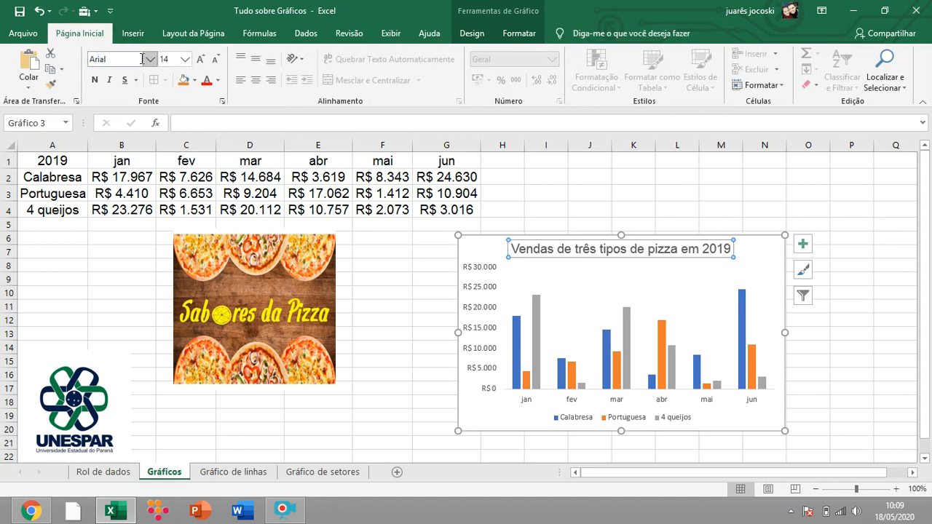
pyautogui.click(127, 59)
pyautogui.write('Times New Roman')
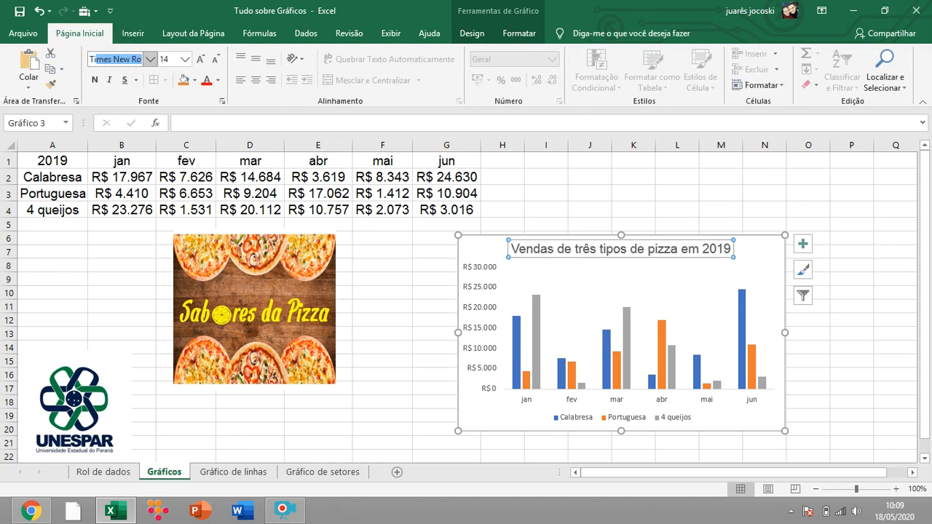
pyautogui.press('Return')
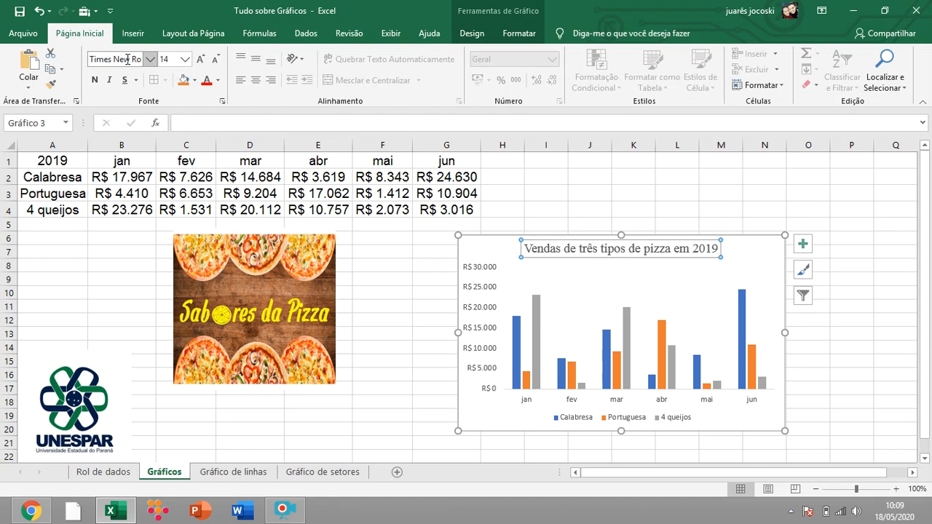
# - Colour the chart title's text purple and give its box a white fill
pyautogui.click(218, 81)
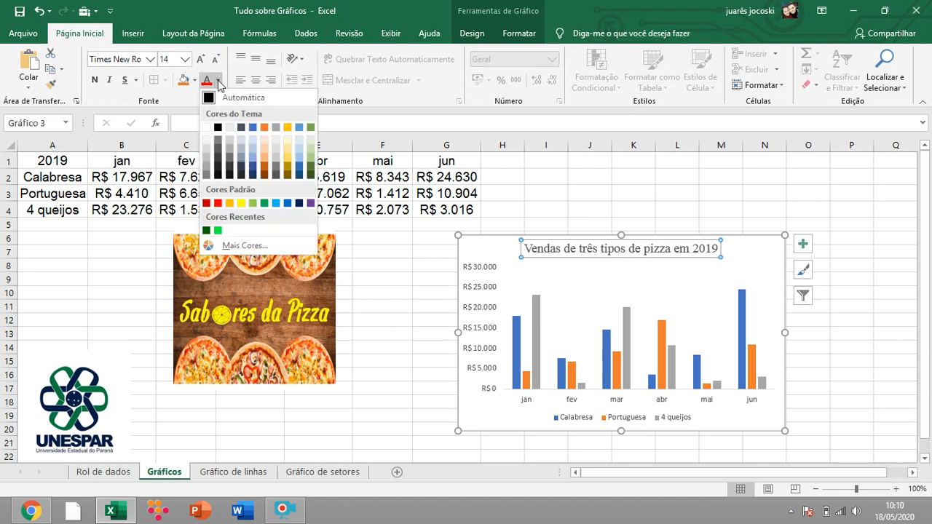
pyautogui.click(310, 203)
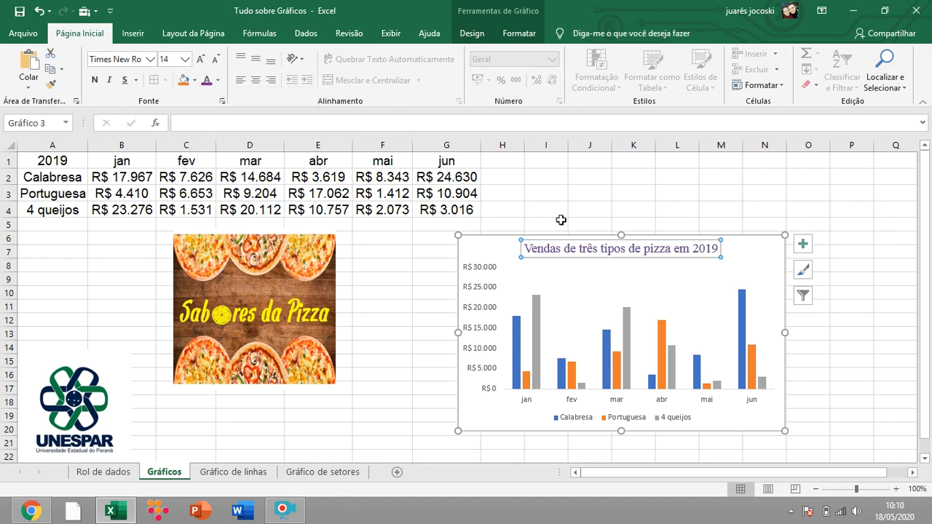
pyautogui.click(198, 79)
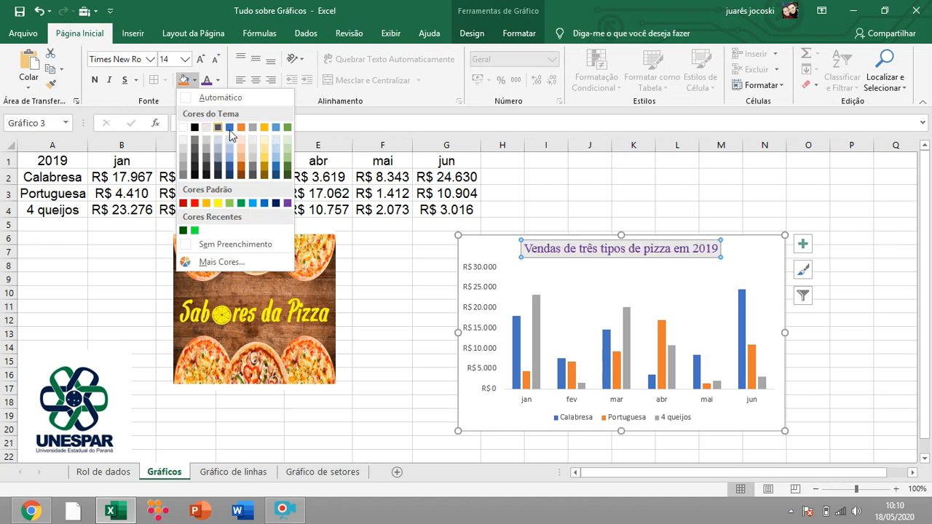
pyautogui.click(183, 128)
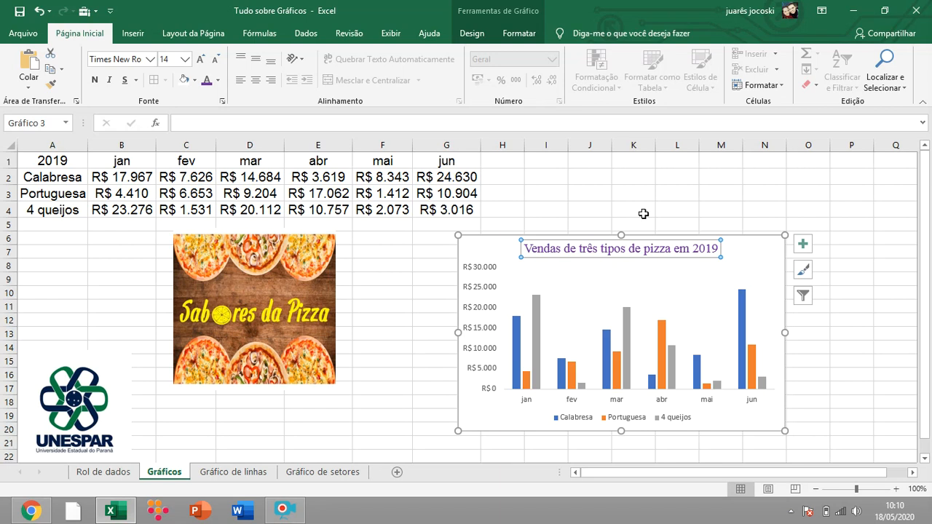
# - Try Arial on the month labels of the chart's horizontal axis and settle on Times New Roman
pyautogui.click(623, 403)
pyautogui.click(866, 393)
pyautogui.click(707, 402)
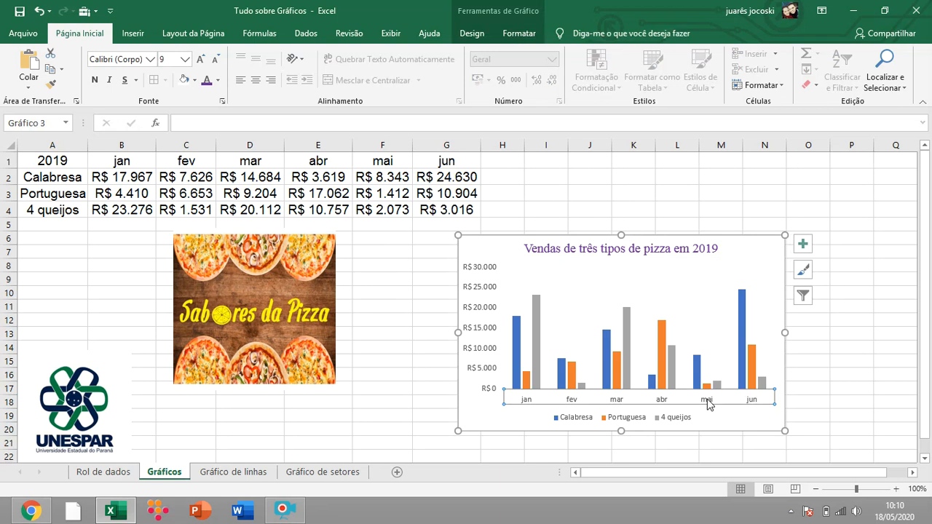
pyautogui.click(109, 61)
pyautogui.write('Arai')
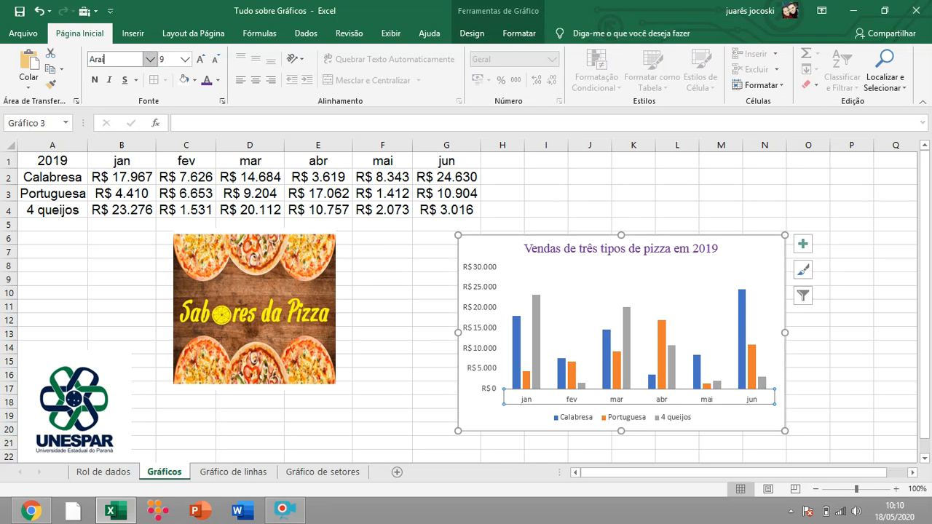
pyautogui.press('BackSpace')
pyautogui.press('BackSpace')
pyautogui.write('ial')
pyautogui.press('Return')
pyautogui.click(108, 61)
pyautogui.write('Timew')
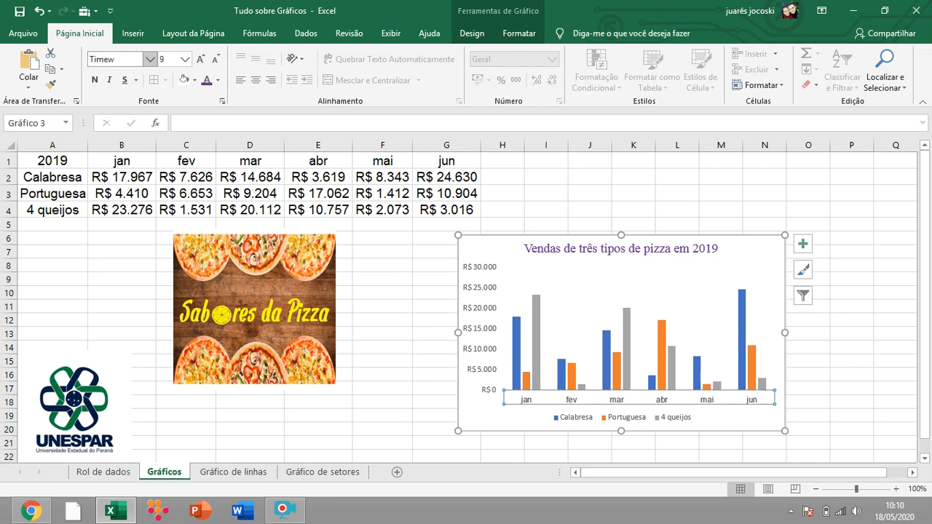
pyautogui.press('BackSpace')
pyautogui.write('s New Ro')
pyautogui.press('Return')
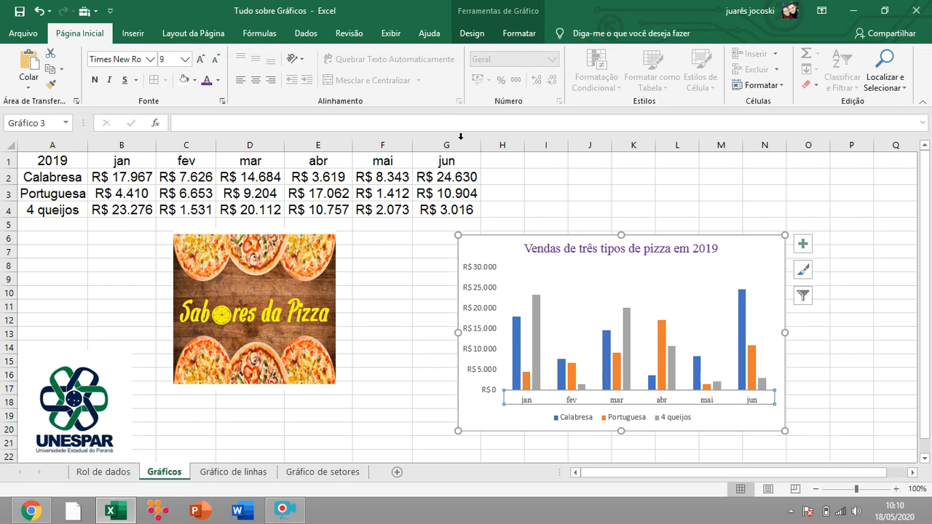
# - Format the value labels of the chart's vertical axis in Arial, bold and italic
pyautogui.click(484, 331)
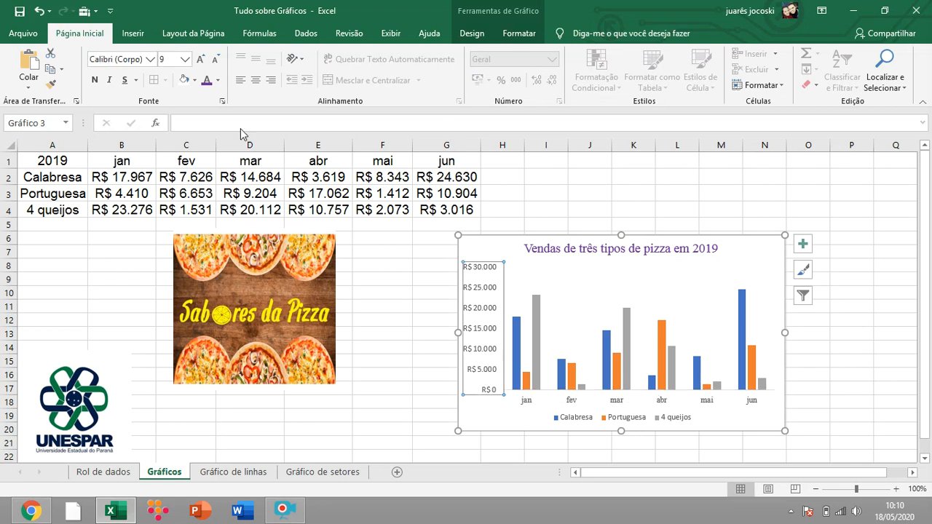
pyautogui.click(120, 59)
pyautogui.write('Arial')
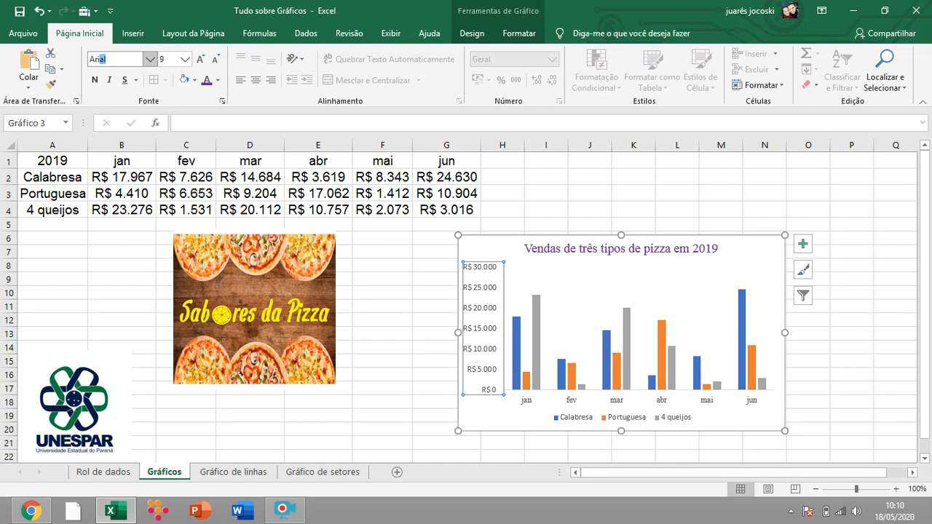
pyautogui.press('Return')
pyautogui.hotkey('ctrl', 'n')
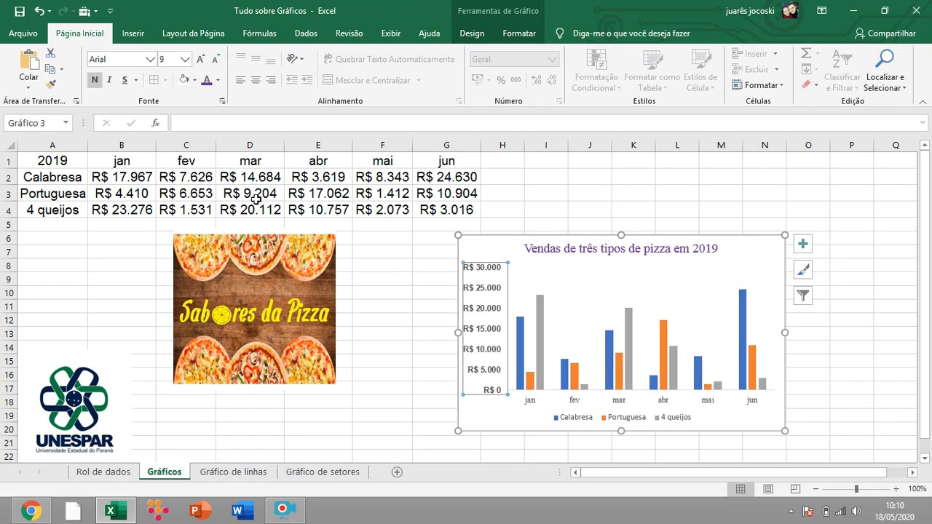
pyautogui.hotkey('ctrl', 'i')
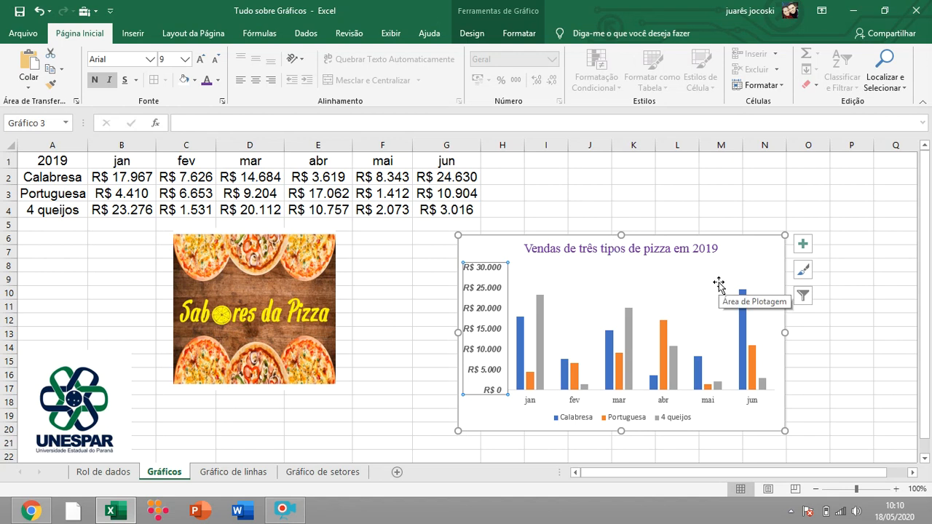
pyautogui.click(831, 374)
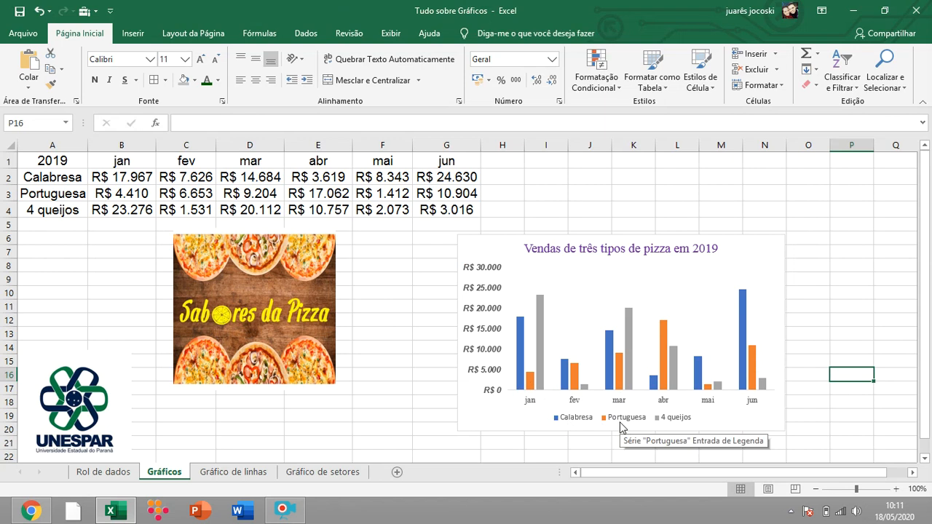
# - Add data labels to the 4 queijos series of the pizza sales chart
pyautogui.moveTo(532, 391)
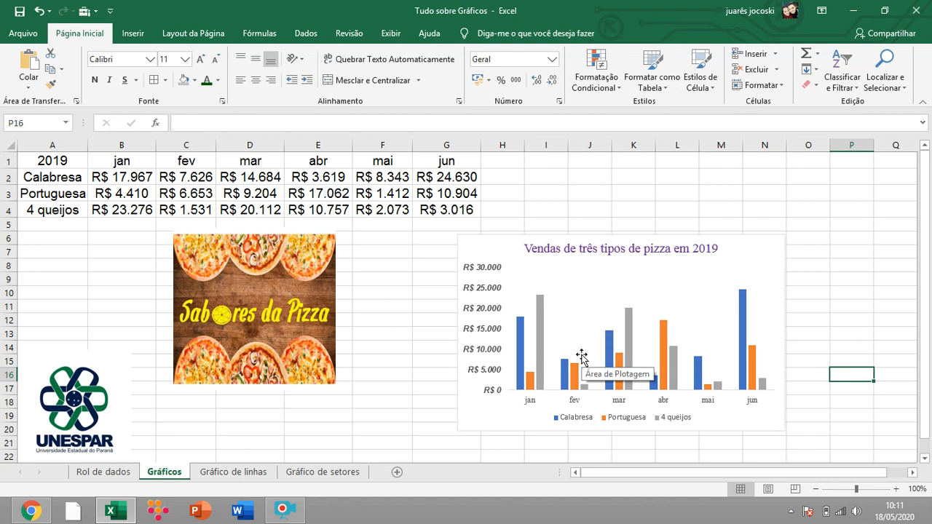
pyautogui.click(539, 334)
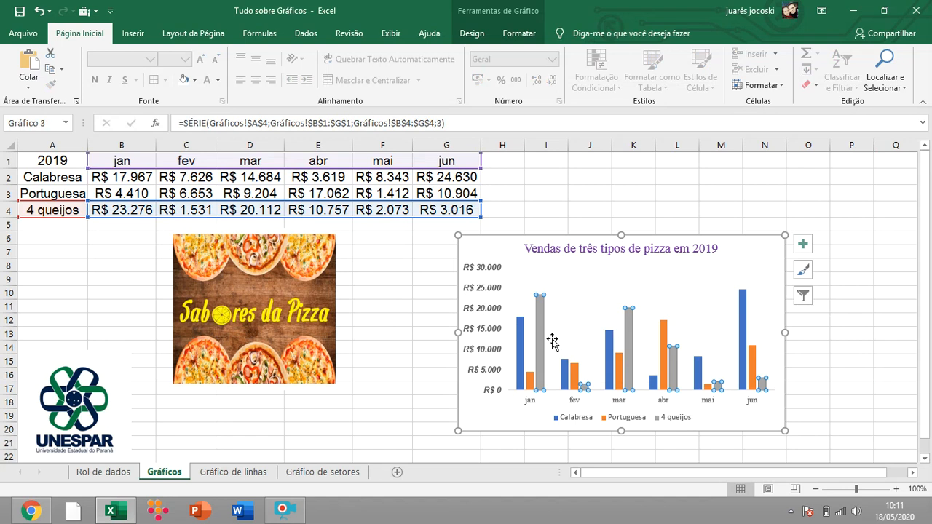
pyautogui.moveTo(542, 354)
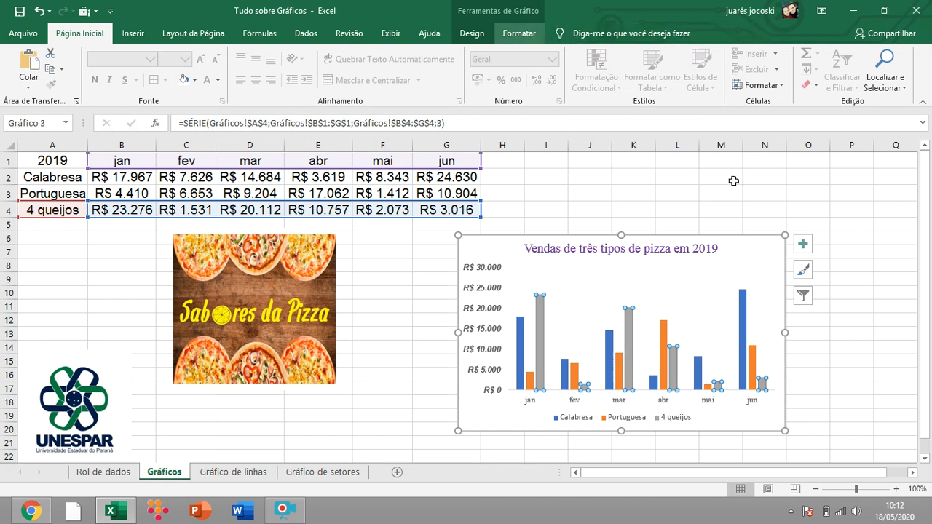
pyautogui.click(803, 245)
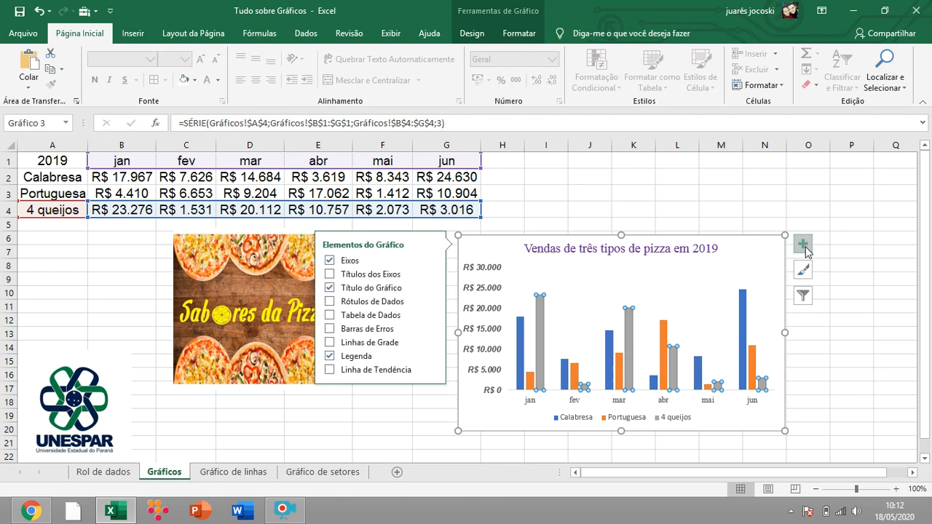
pyautogui.click(330, 301)
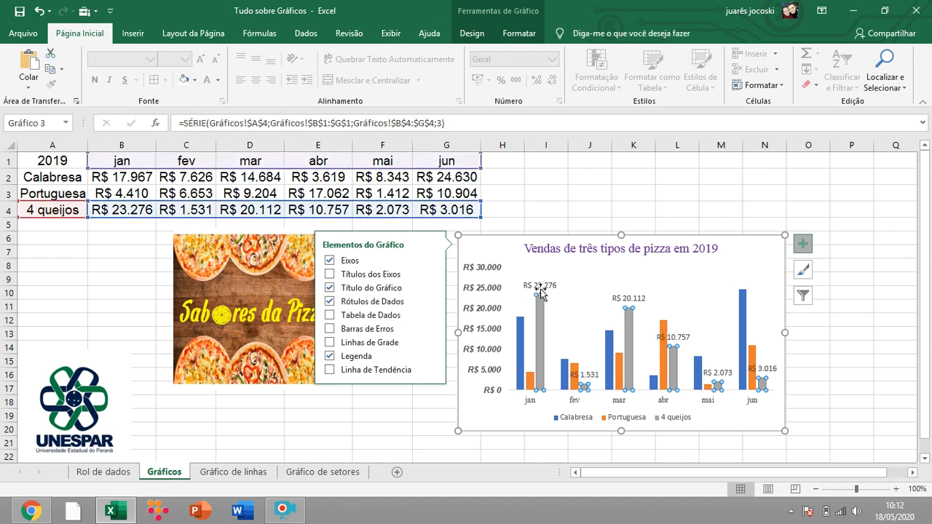
pyautogui.press('Escape')
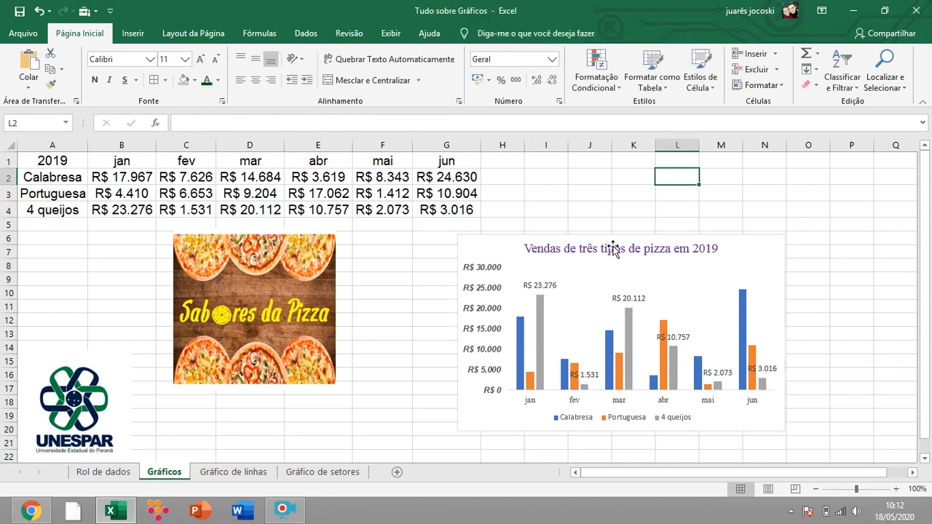
# - Add data labels to the Calabresa series of the pizza sales chart
pyautogui.click(540, 313)
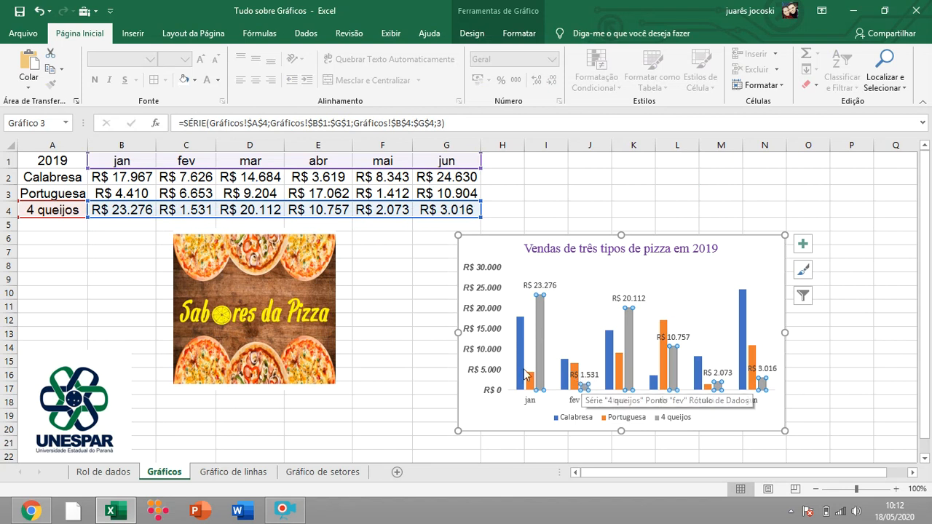
pyautogui.click(519, 332)
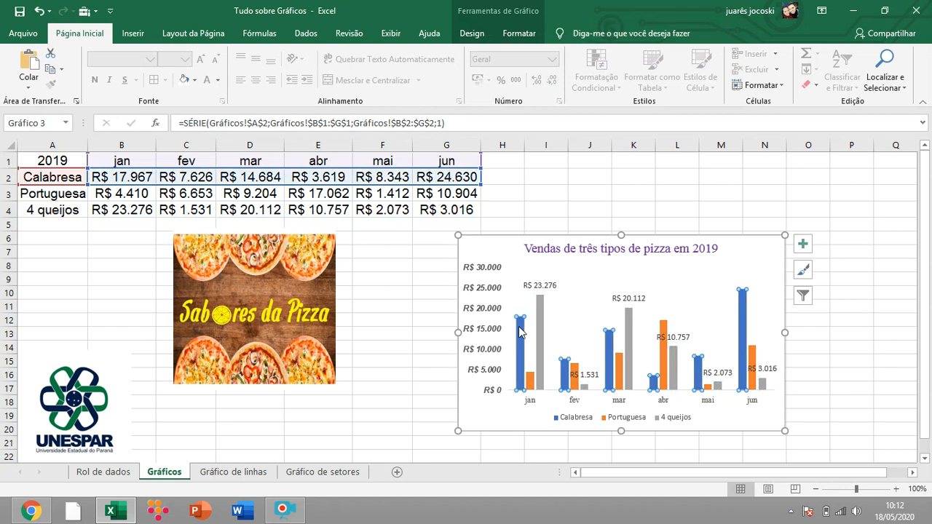
pyautogui.click(805, 247)
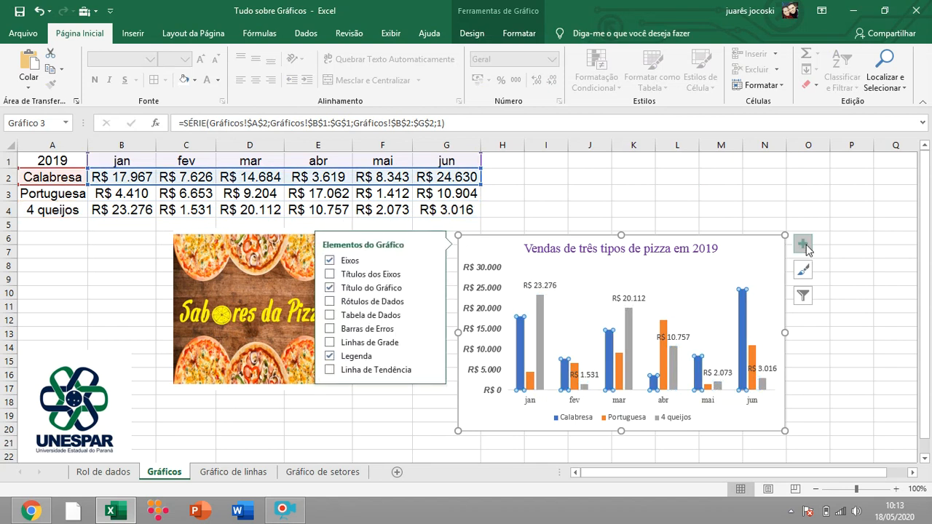
pyautogui.click(330, 304)
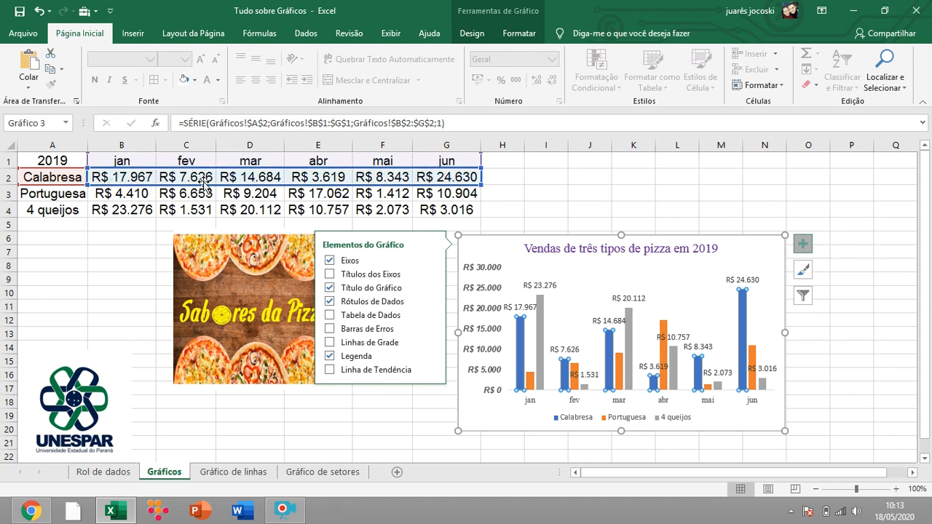
pyautogui.click(619, 369)
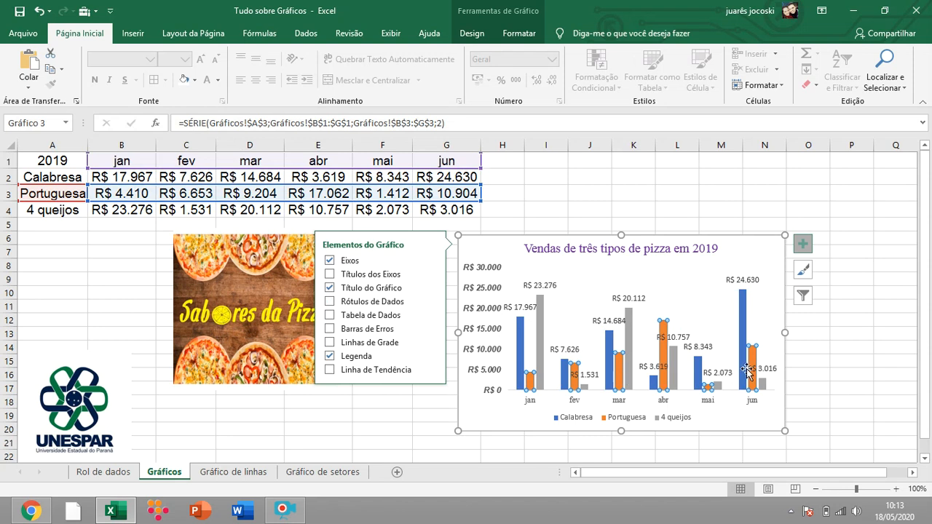
pyautogui.click(808, 358)
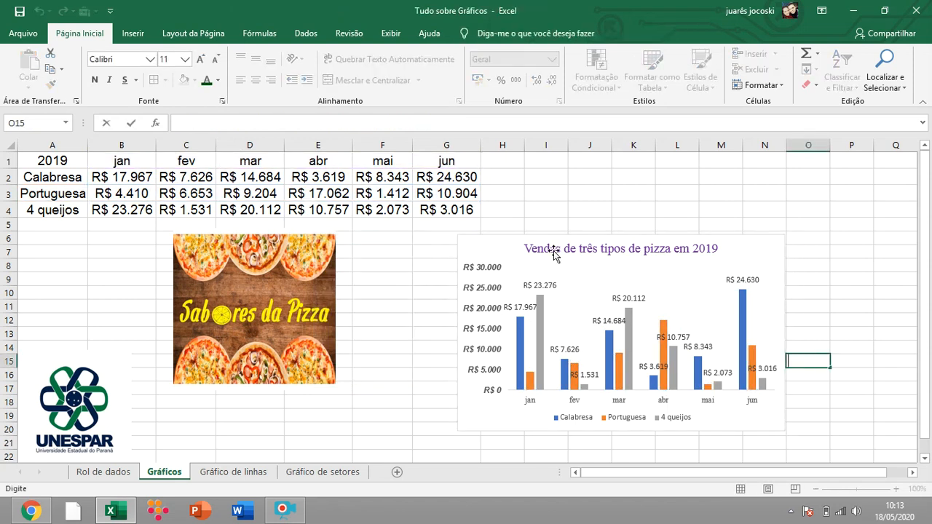
# - Move the chart beside the pizza picture and resize it to span about columns F to O and rows 6 to 21
pyautogui.moveTo(498, 243); pyautogui.dragTo(397, 243)
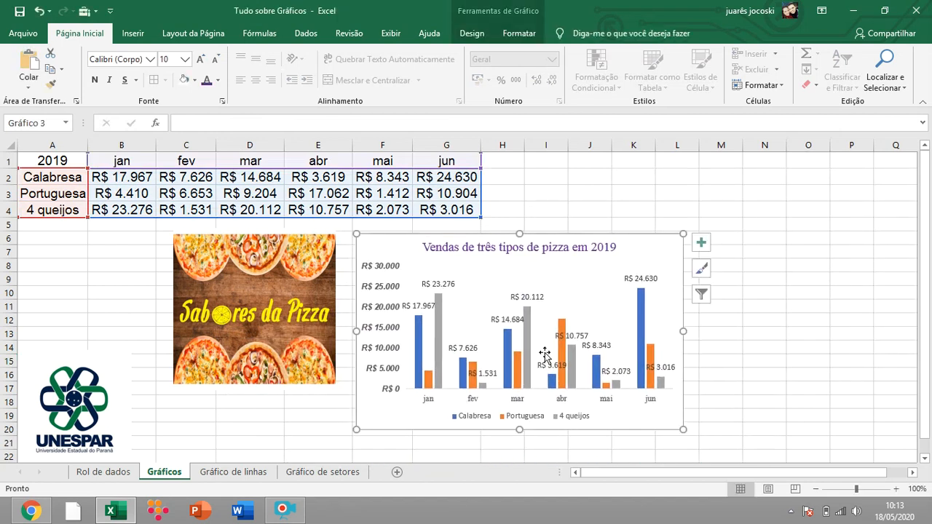
pyautogui.moveTo(682, 430); pyautogui.dragTo(794, 456)
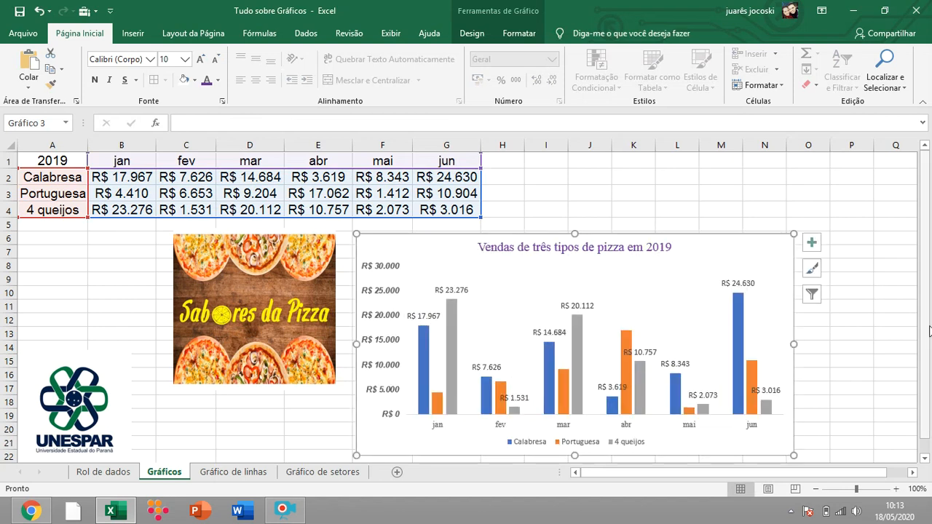
pyautogui.scroll(-1, 929, 329)
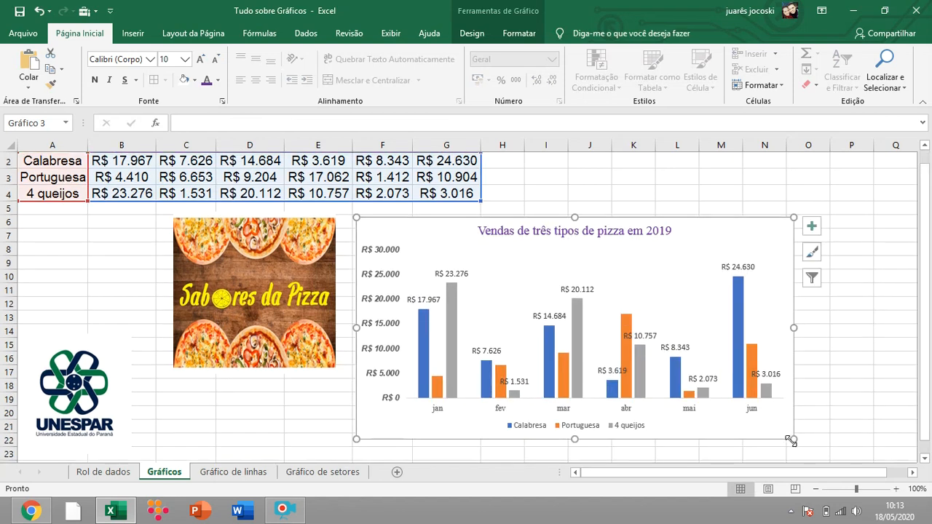
pyautogui.moveTo(792, 440); pyautogui.dragTo(848, 457)
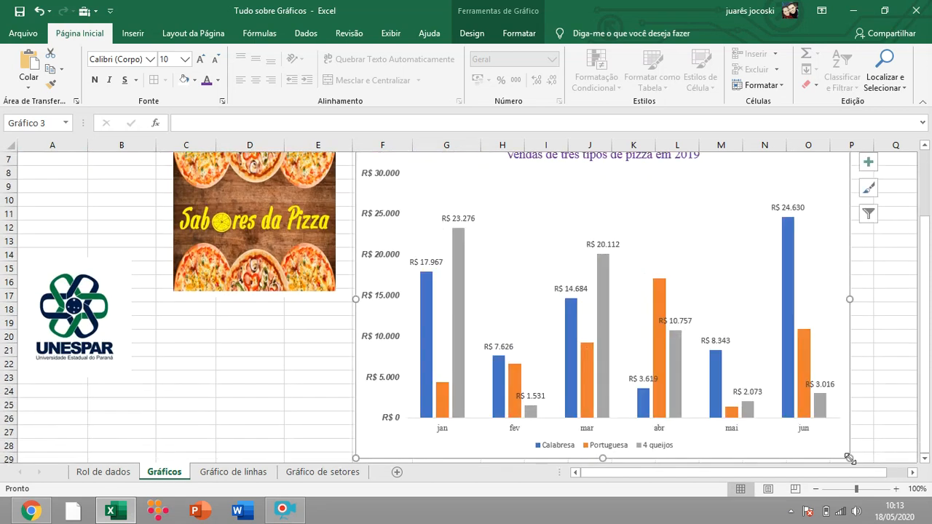
pyautogui.moveTo(929, 262); pyautogui.dragTo(916, 208)
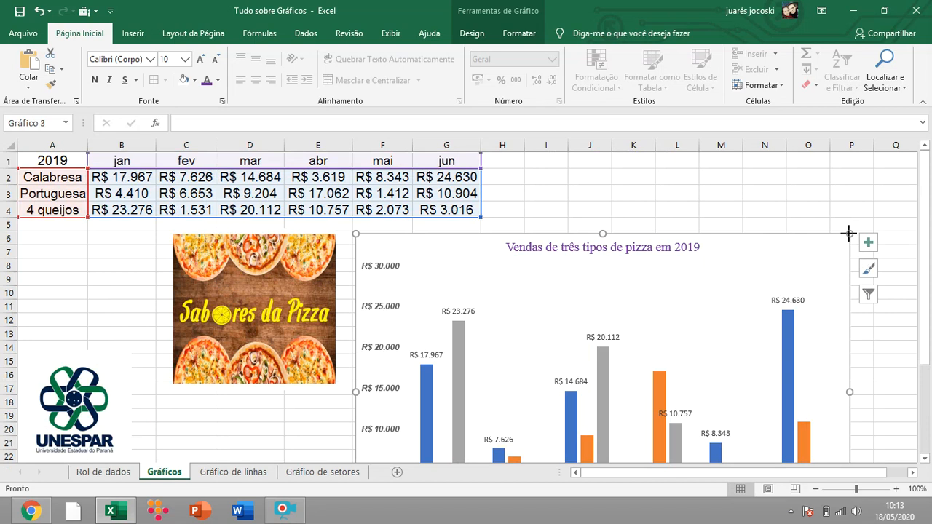
pyautogui.moveTo(848, 233); pyautogui.dragTo(628, 242)
pyautogui.moveTo(638, 406); pyautogui.dragTo(824, 443)
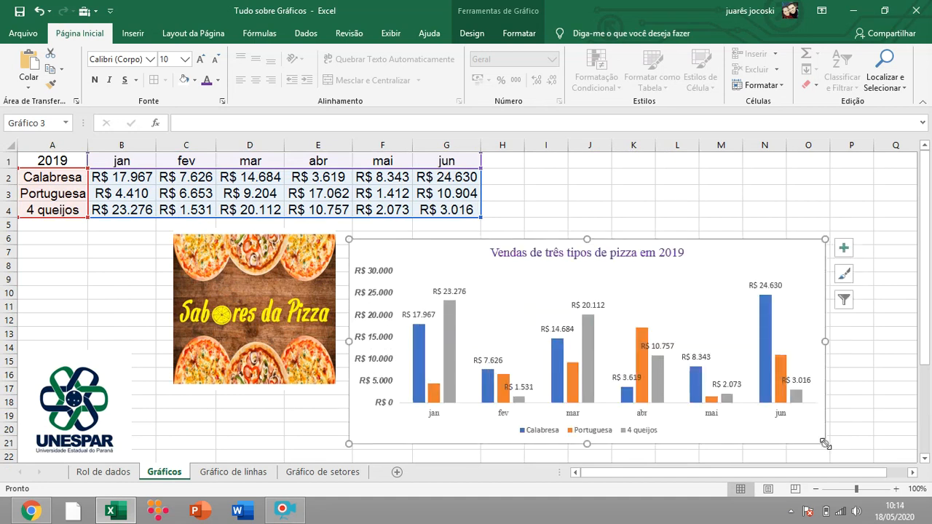
# - Switch to Word and paste the copied pizza sales chart into the blank document
pyautogui.click(244, 512)
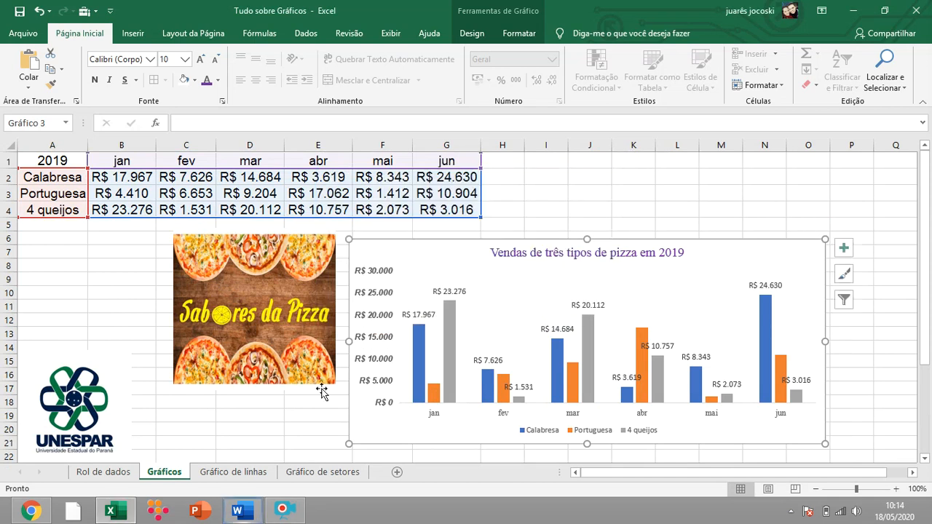
pyautogui.click(243, 510)
pyautogui.click(179, 132)
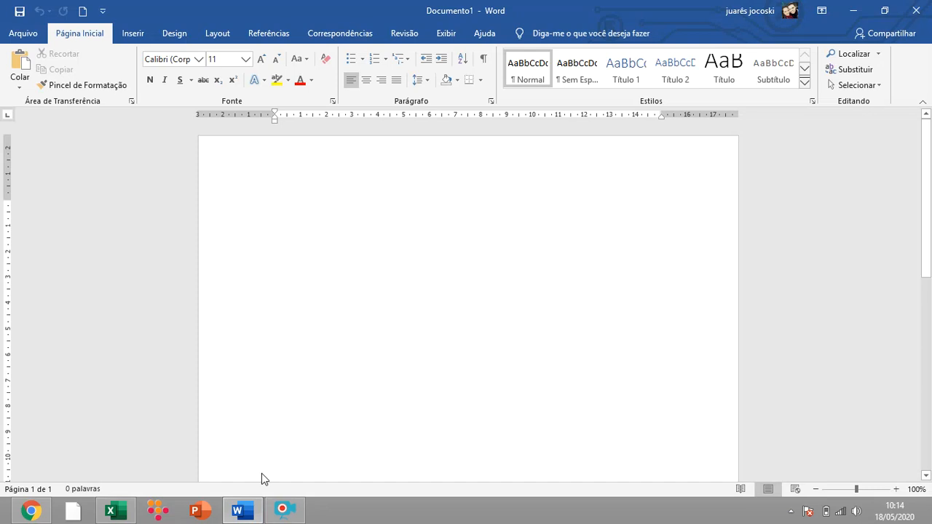
pyautogui.hotkey('ctrl', 'v')
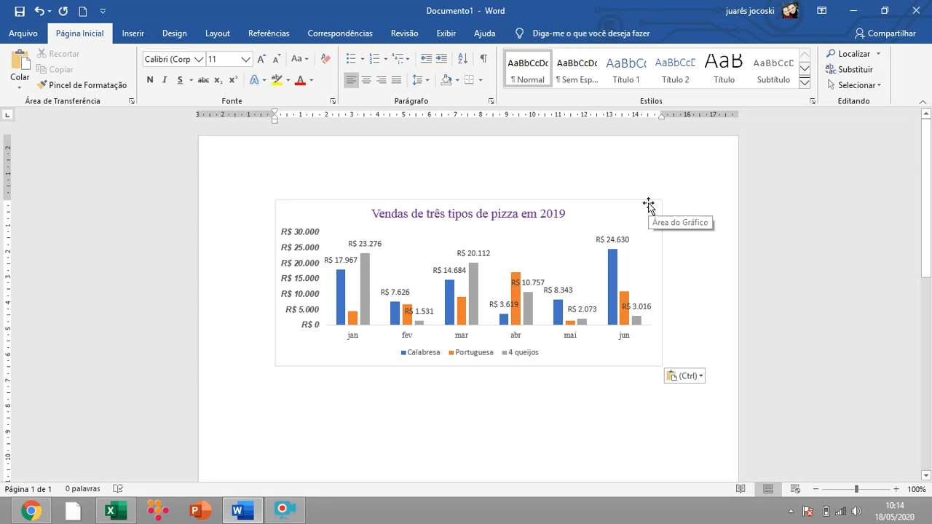
# - Capture the Excel screen and paste the screenshot below the chart in the Word document
pyautogui.click(243, 513)
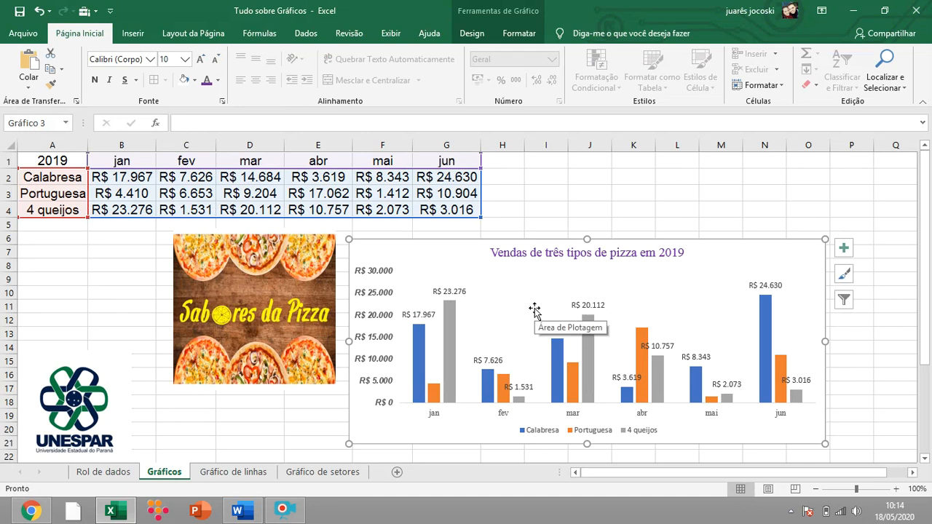
pyautogui.moveTo(245, 514)
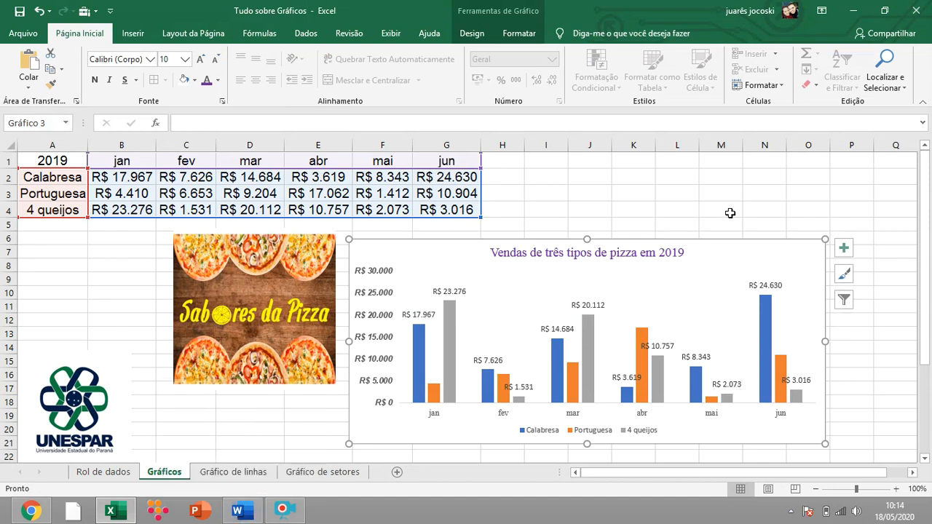
pyautogui.click(237, 511)
pyautogui.press('Return')
pyautogui.hotkey('ctrl', 'v')
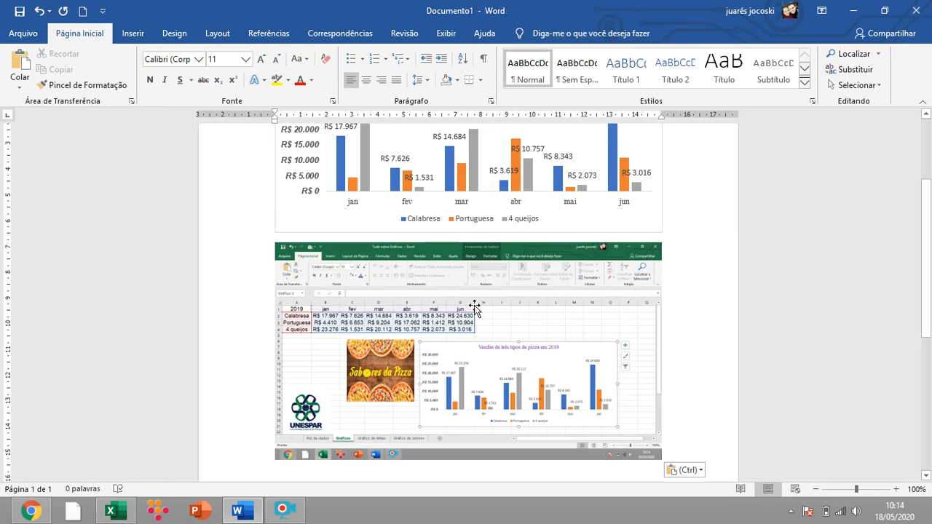
# - Back in Excel, total the notification quantities B3:B9 in cell B10 of the Gráfico de linhas sheet
pyautogui.click(111, 510)
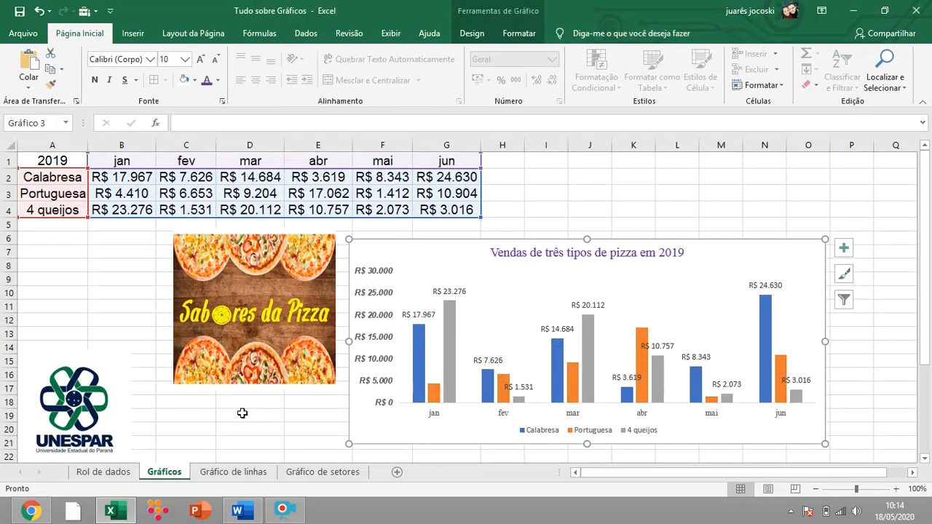
pyautogui.click(244, 475)
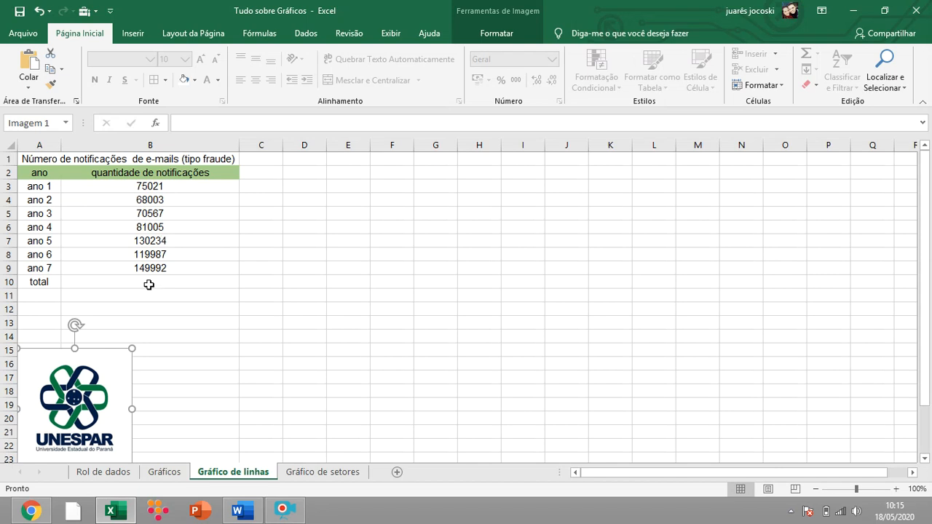
pyautogui.moveTo(154, 187); pyautogui.dragTo(218, 199)
pyautogui.click(330, 184)
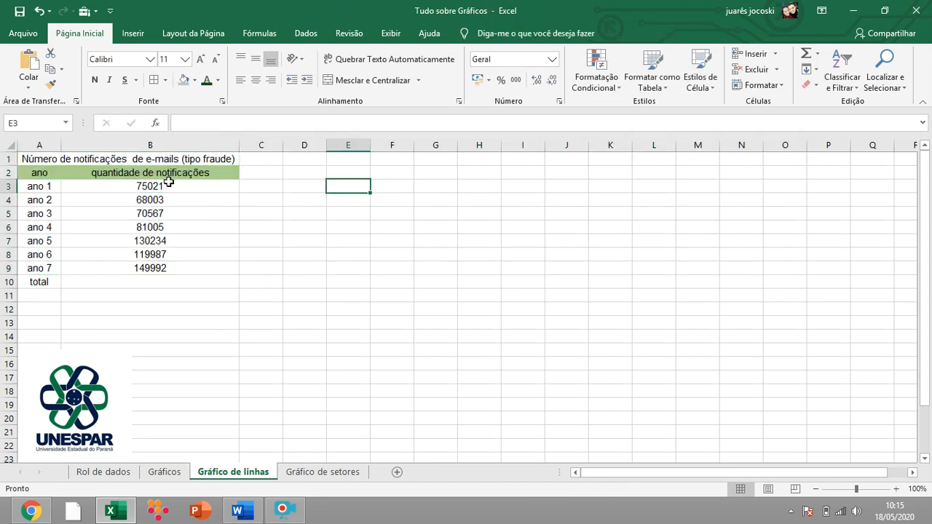
pyautogui.moveTo(166, 184); pyautogui.dragTo(158, 265)
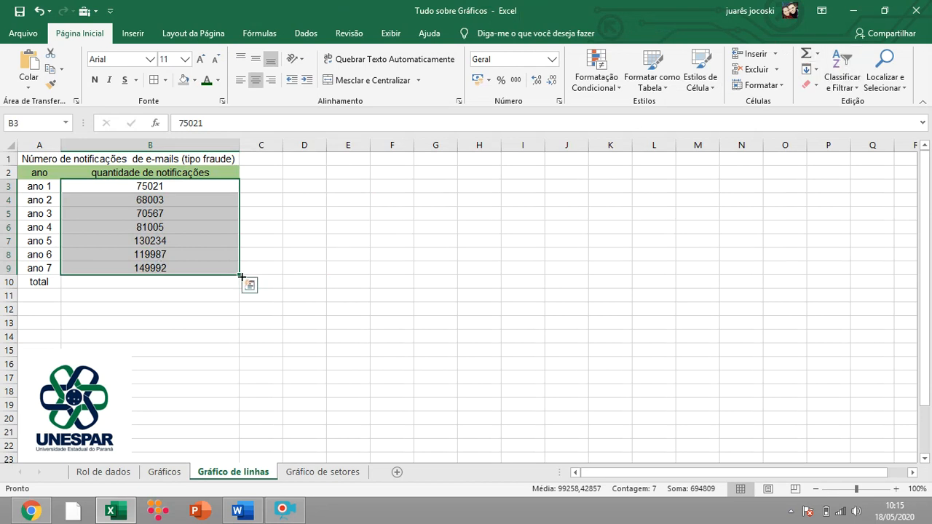
pyautogui.click(806, 53)
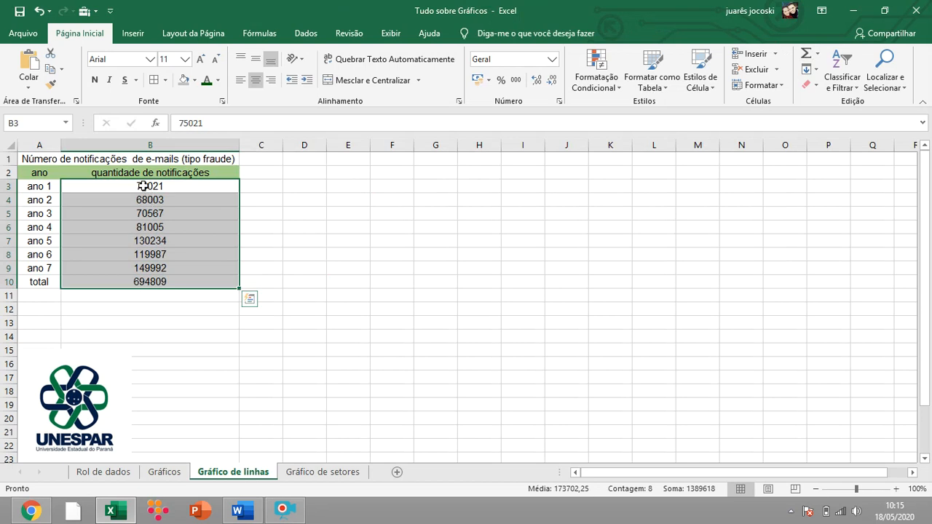
# - Check the total in B10 against the sum of the range B3:B9 and inspect its formula
pyautogui.click(151, 307)
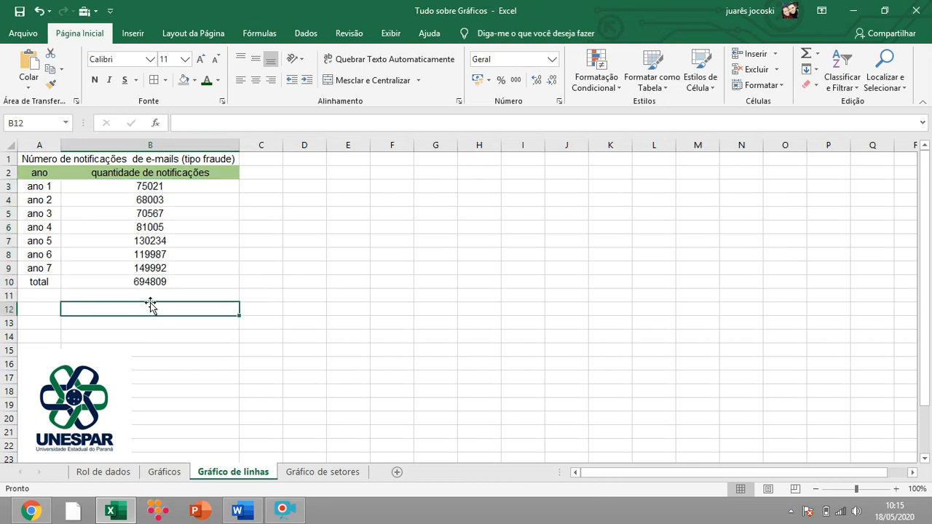
pyautogui.moveTo(170, 187); pyautogui.dragTo(176, 267)
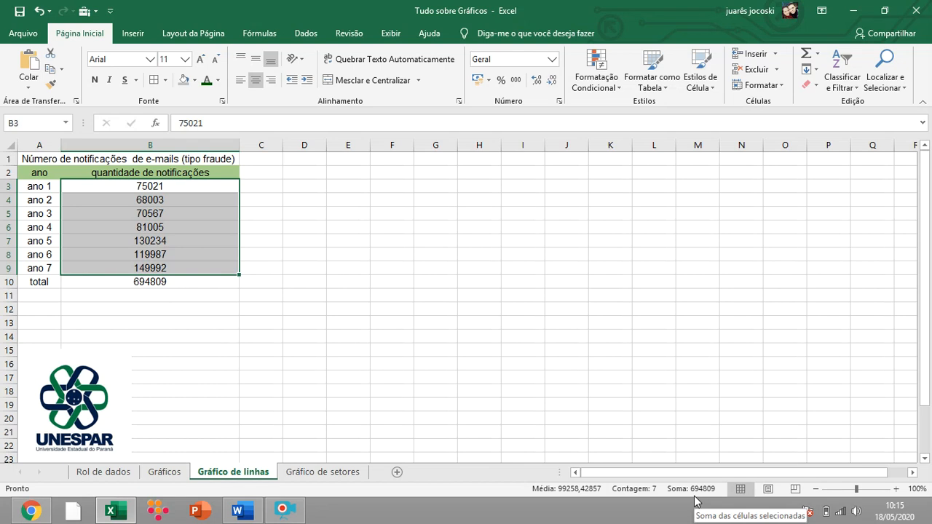
pyautogui.click(187, 288)
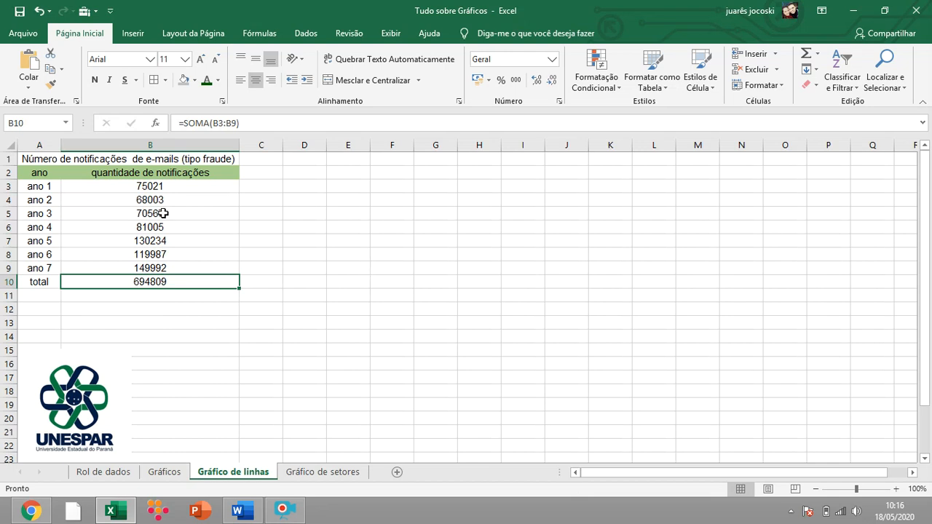
# - Insert a basic 2D line chart from the notifications table A1:B9, leaving out the total row
pyautogui.click(52, 160)
pyautogui.moveTo(88, 170); pyautogui.dragTo(183, 265)
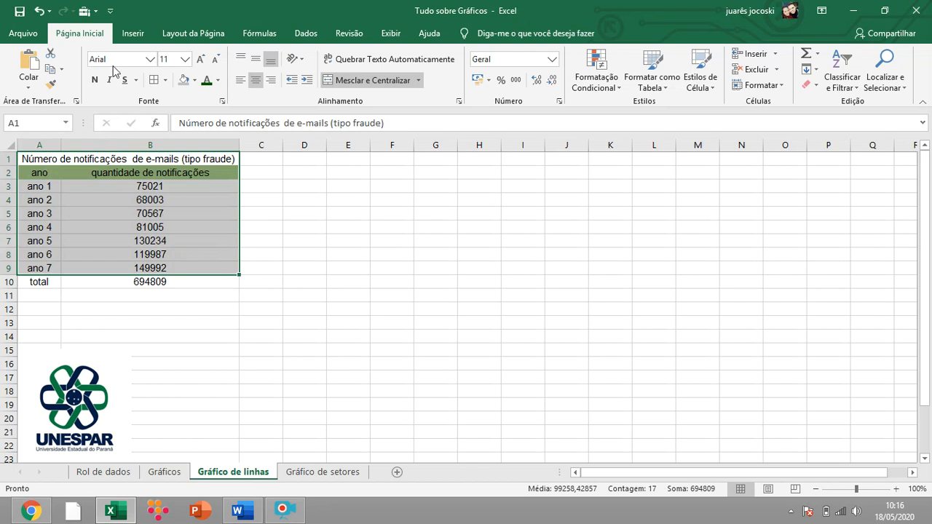
pyautogui.click(133, 33)
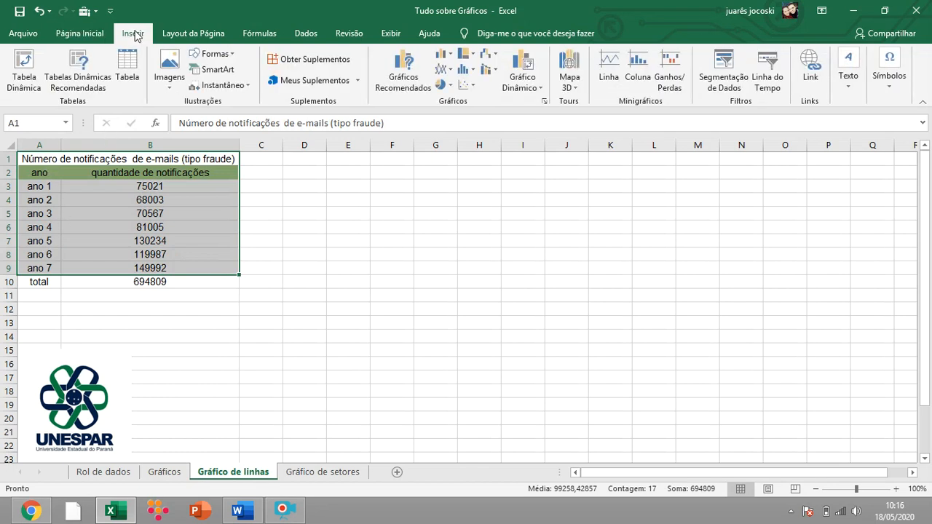
pyautogui.click(444, 70)
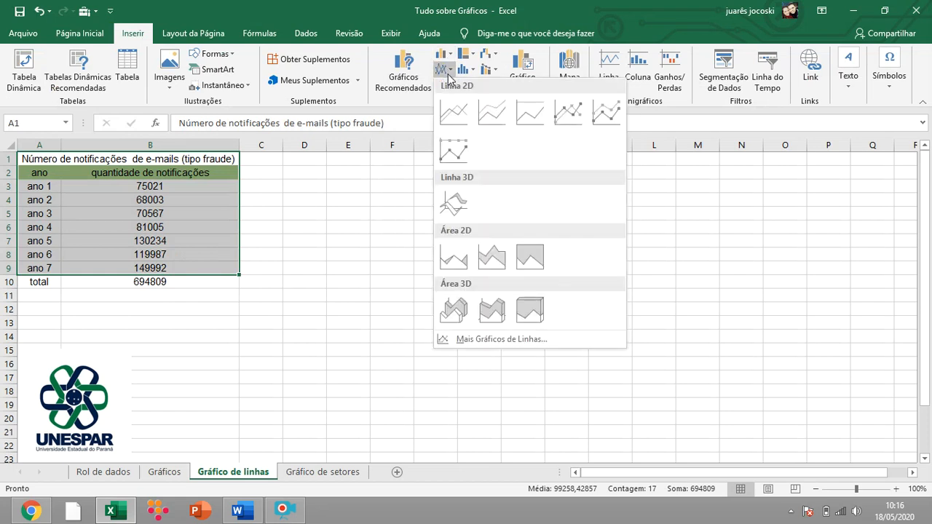
pyautogui.click(455, 110)
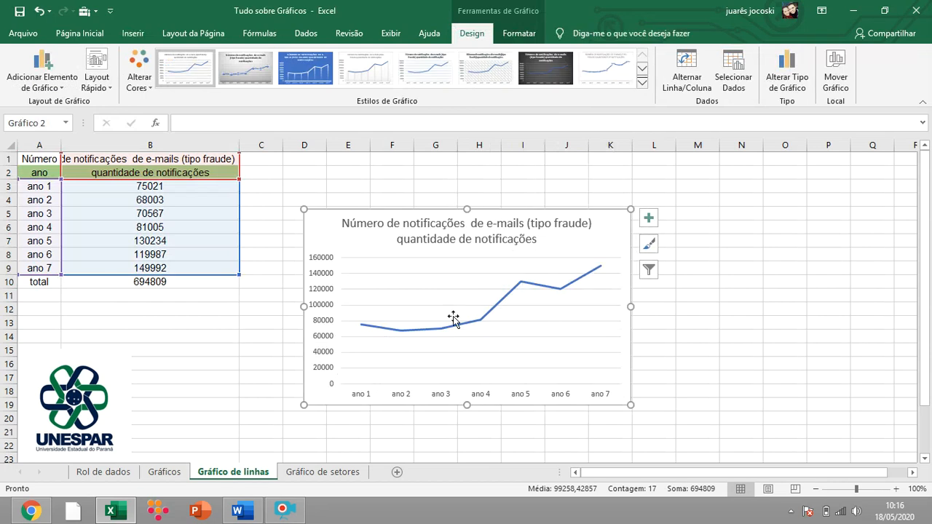
# - Add data labels to the line chart's notification series
pyautogui.click(407, 331)
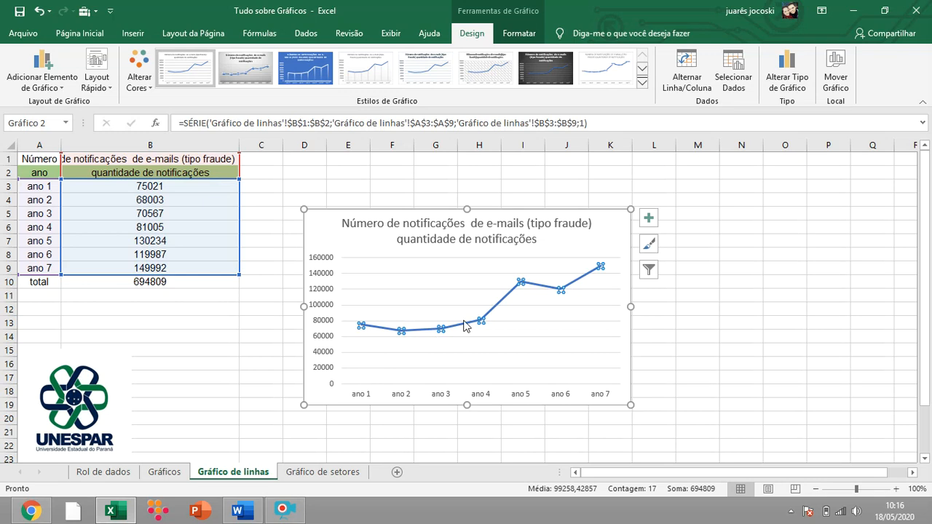
pyautogui.click(649, 218)
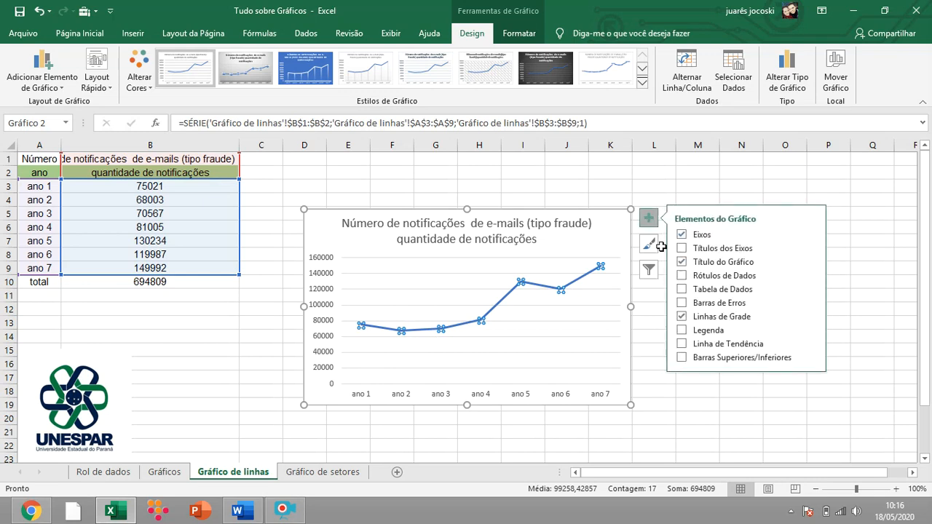
pyautogui.click(682, 302)
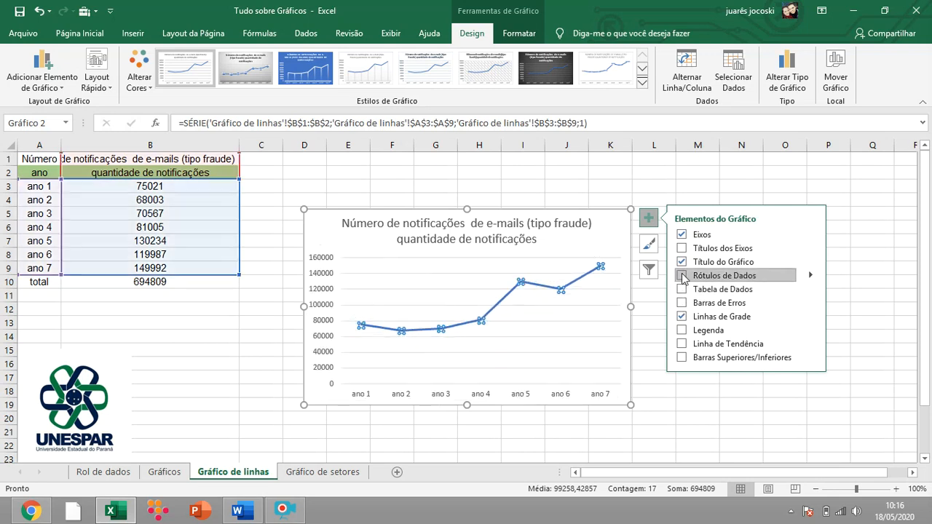
pyautogui.click(683, 275)
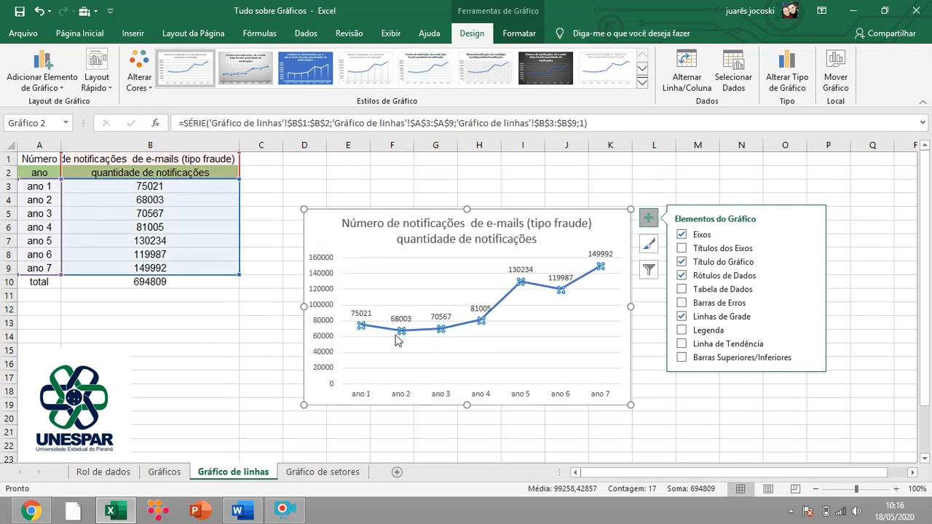
pyautogui.click(754, 167)
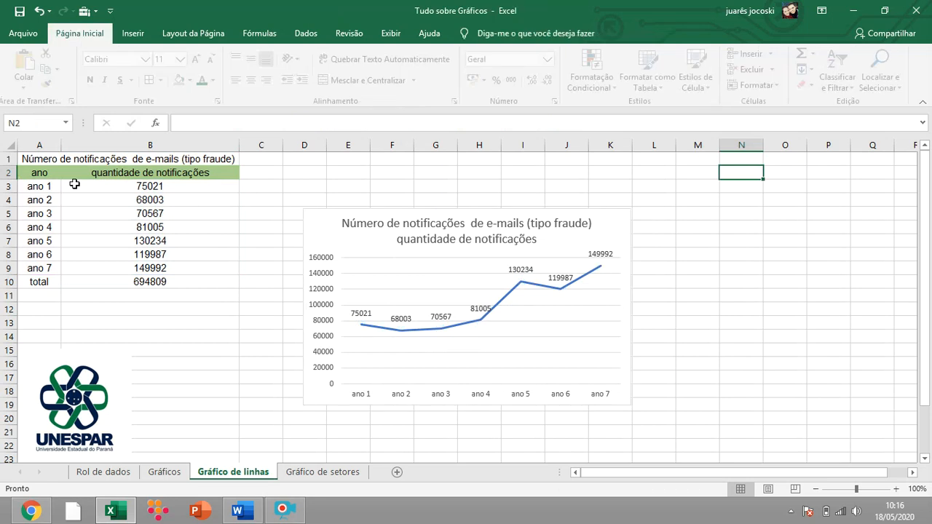
# - Clear the contents of the table A1:B10 to test the chart's link to its data, and undo the deletion
pyautogui.moveTo(62, 158); pyautogui.dragTo(168, 281)
pyautogui.press('Delete')
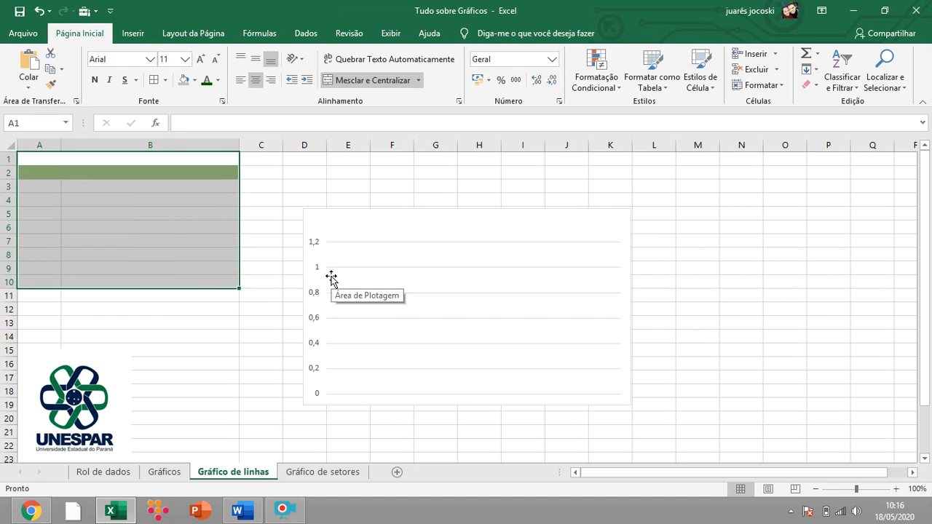
pyautogui.hotkey('ctrl', 'z')
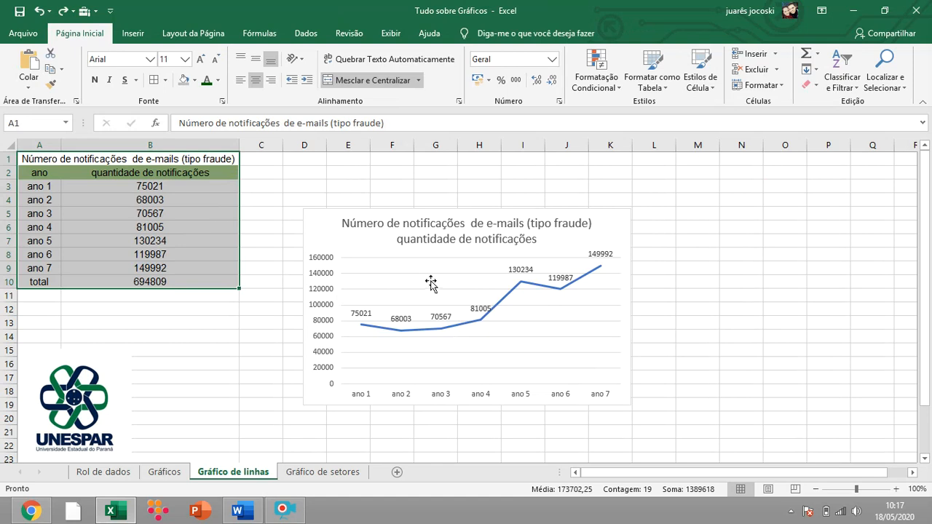
pyautogui.click(713, 292)
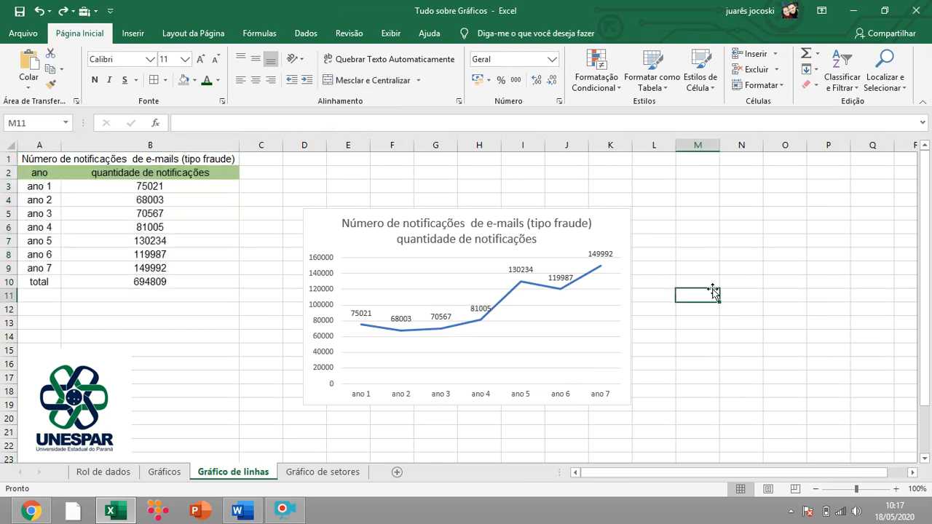
# - Try the blue chart style with drop lines and the grey gradient style with round markers on the line chart
pyautogui.click(513, 290)
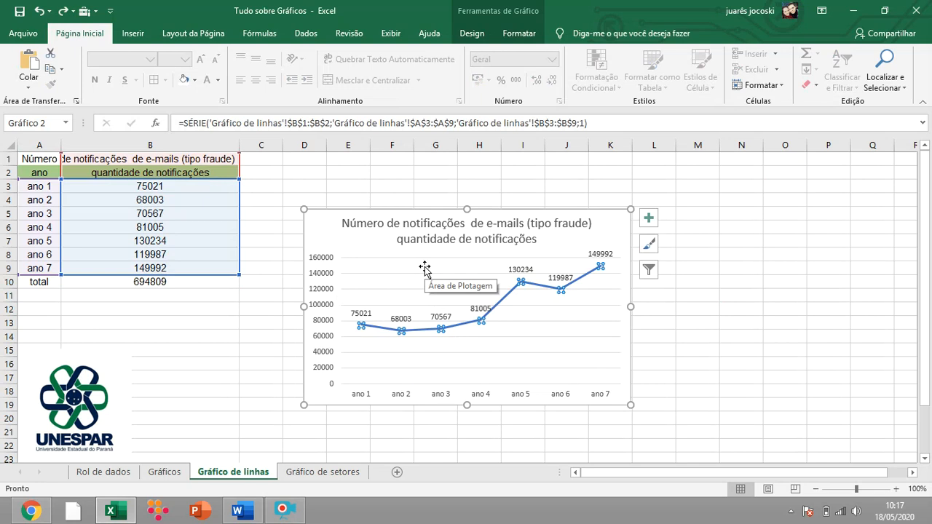
pyautogui.click(513, 35)
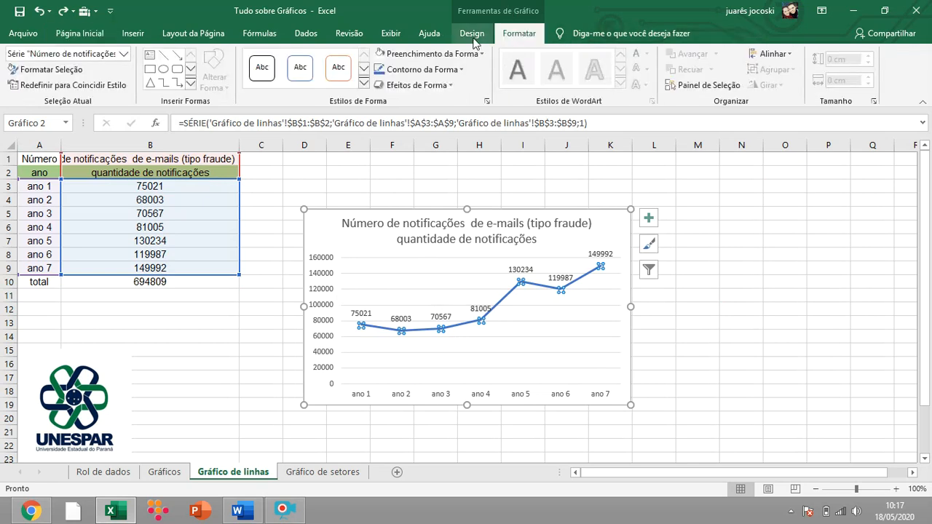
pyautogui.click(472, 35)
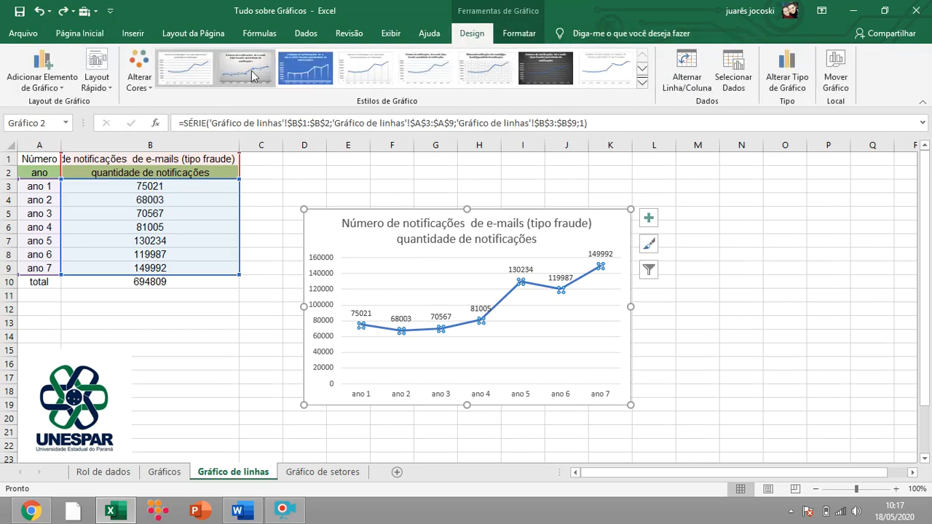
pyautogui.click(309, 75)
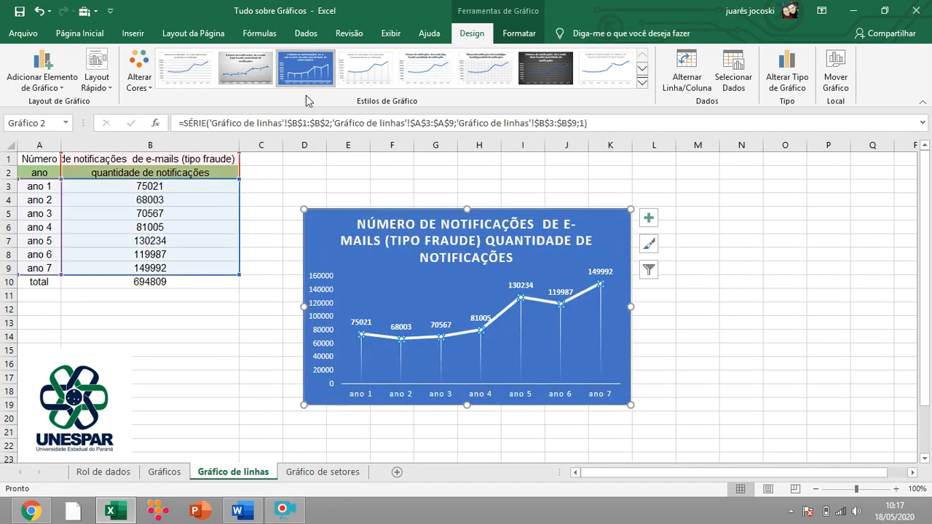
pyautogui.click(255, 78)
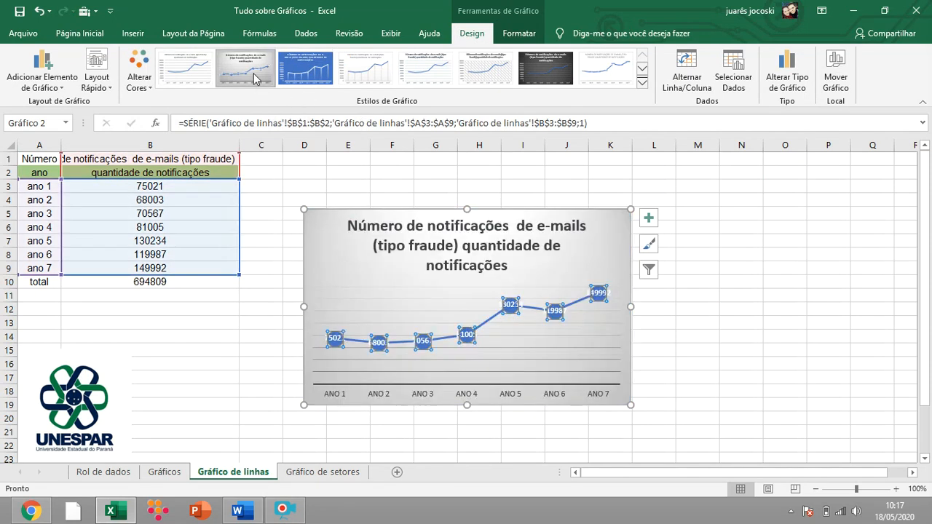
pyautogui.click(385, 300)
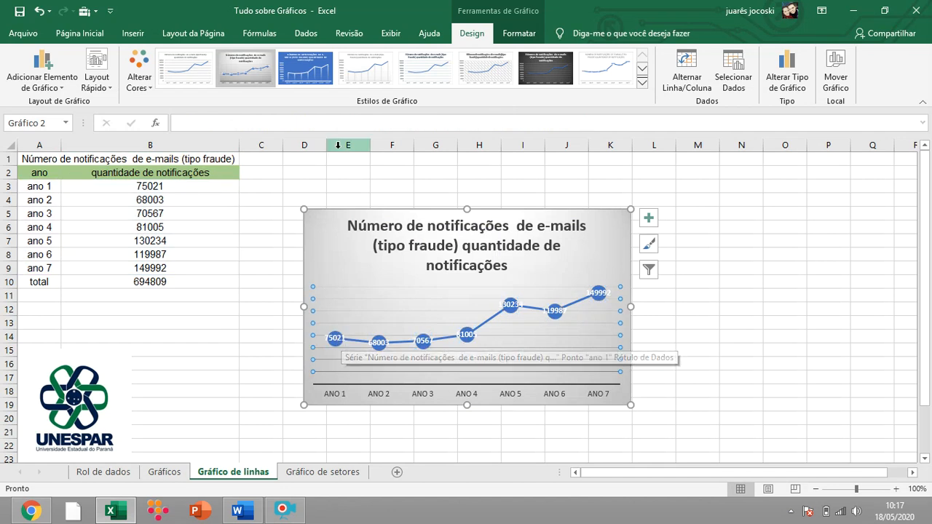
pyautogui.click(326, 243)
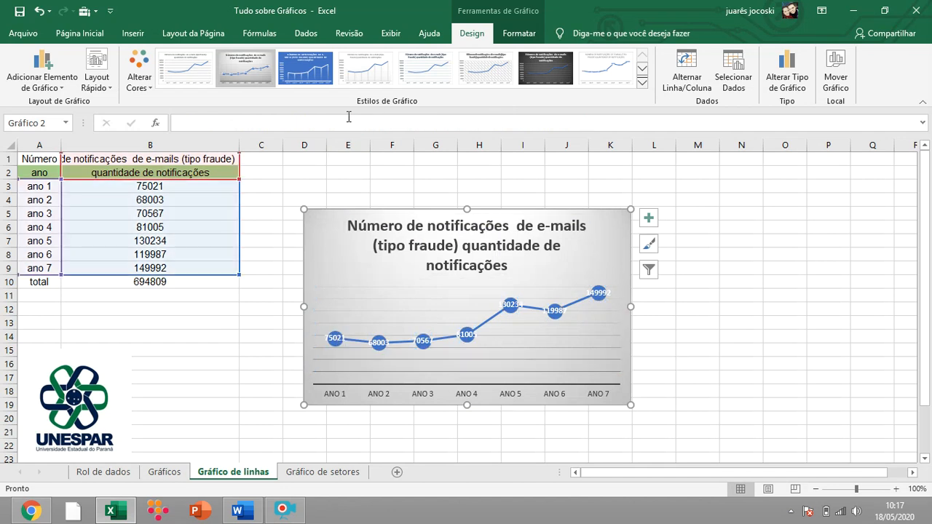
# - Apply the light chart style with thin vertical drop lines to the line chart and browse the remaining styles
pyautogui.click(373, 61)
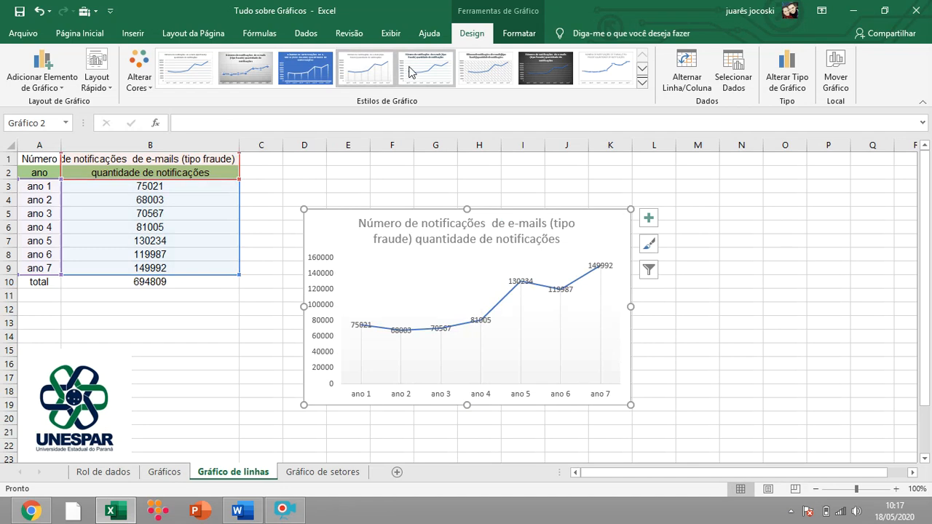
pyautogui.click(642, 86)
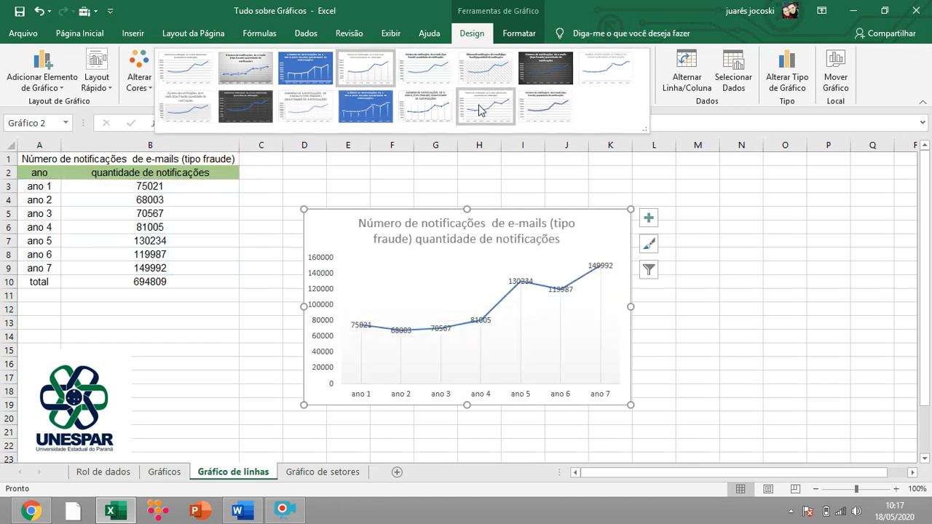
pyautogui.click(721, 195)
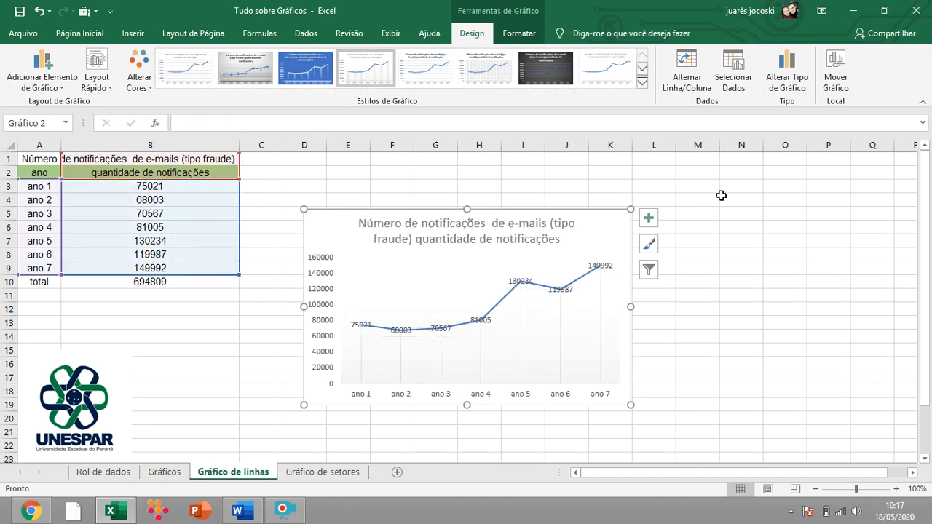
pyautogui.click(719, 188)
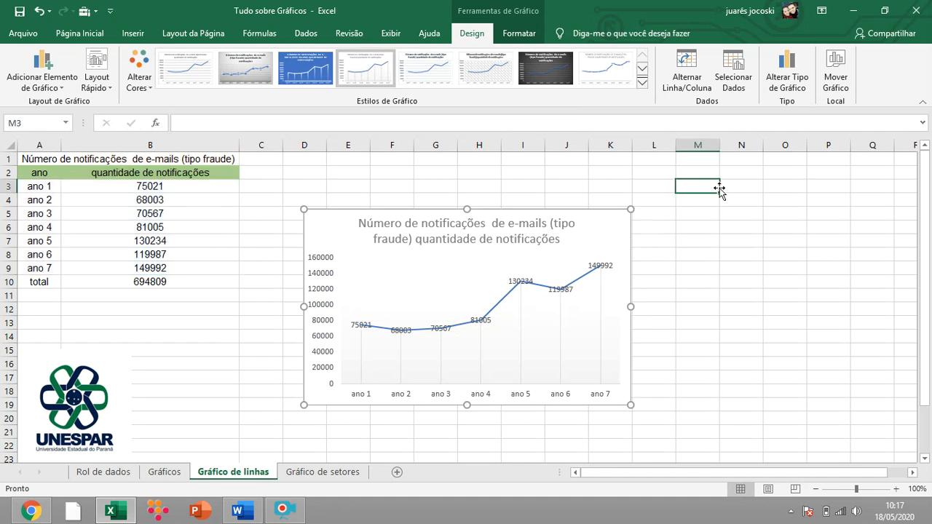
# - Change the line chart to a clustered column chart and apply the grey gradient chart style
pyautogui.click(593, 233)
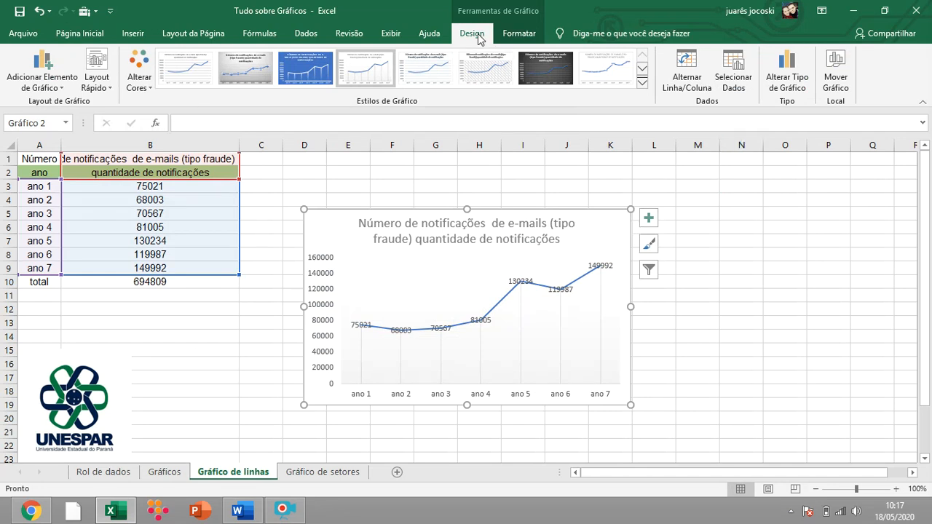
pyautogui.click(780, 73)
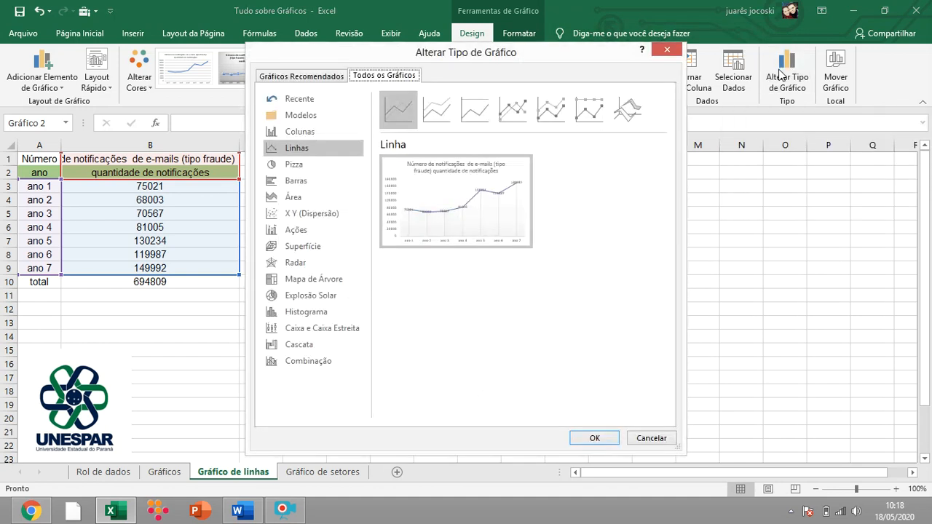
pyautogui.click(305, 136)
pyautogui.moveTo(414, 201)
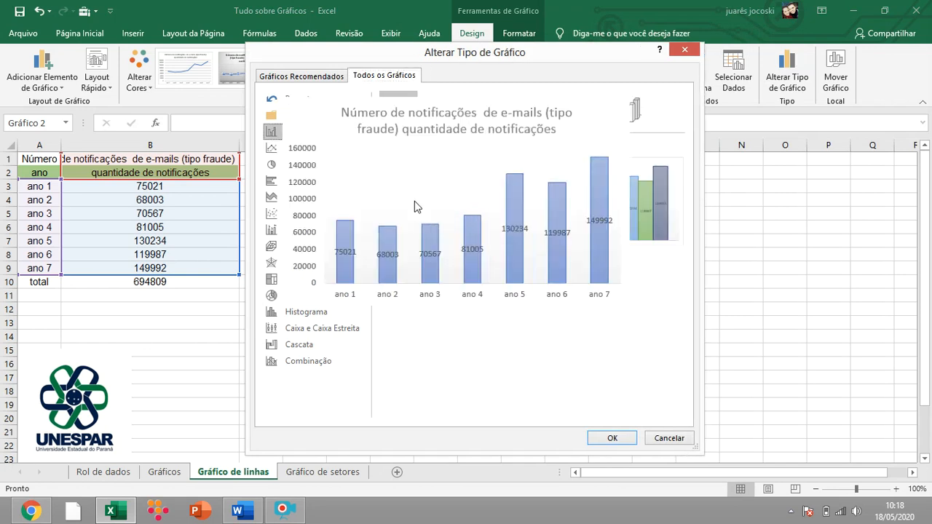
pyautogui.click(620, 439)
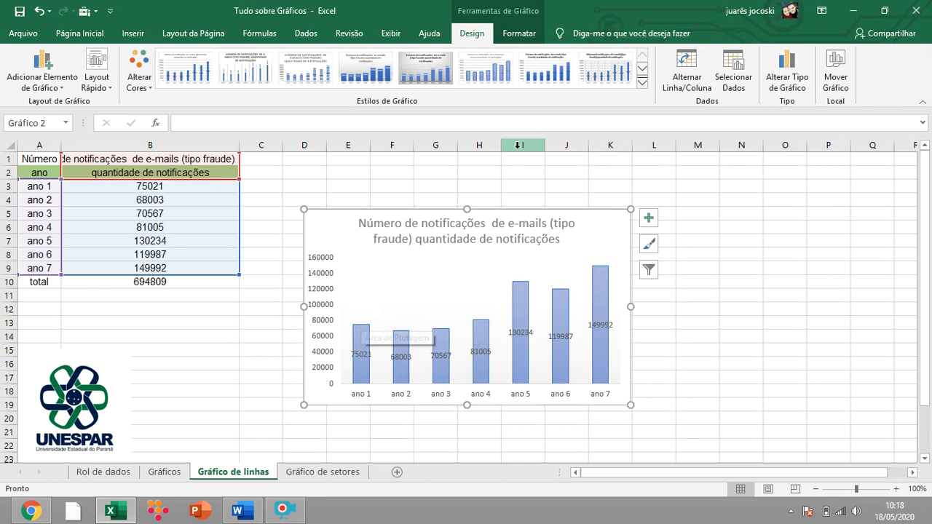
pyautogui.click(417, 77)
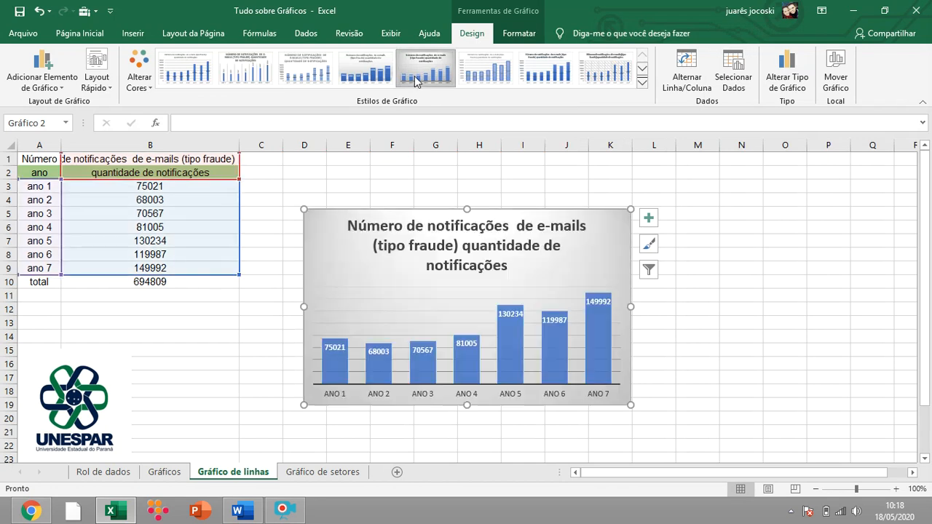
# - Reduce the whole chart title's font size to 16 and move the title up to the chart's upper edge
pyautogui.click(406, 221)
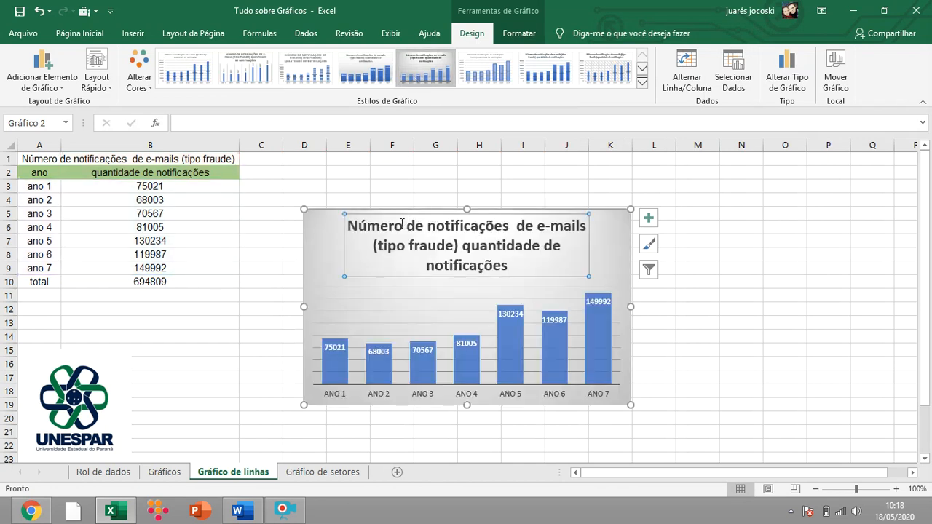
pyautogui.moveTo(350, 226); pyautogui.dragTo(509, 262)
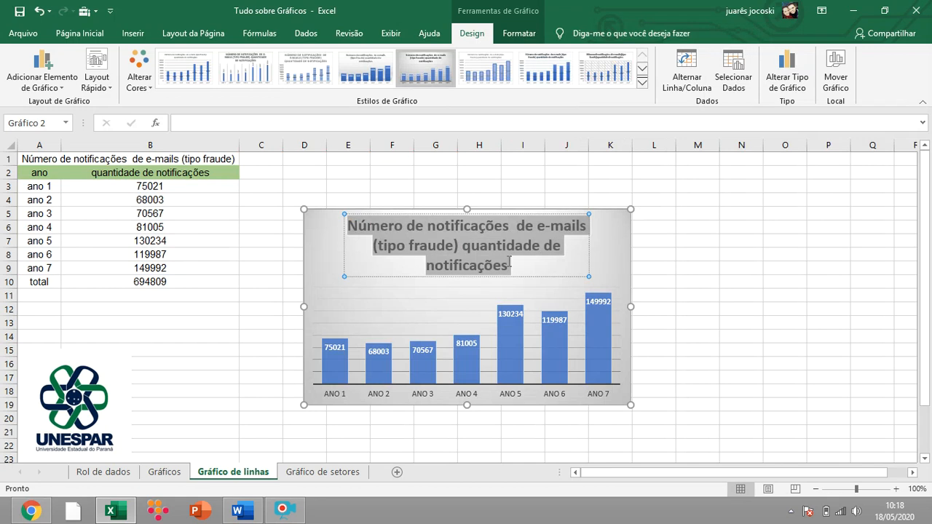
pyautogui.click(80, 37)
pyautogui.click(216, 60)
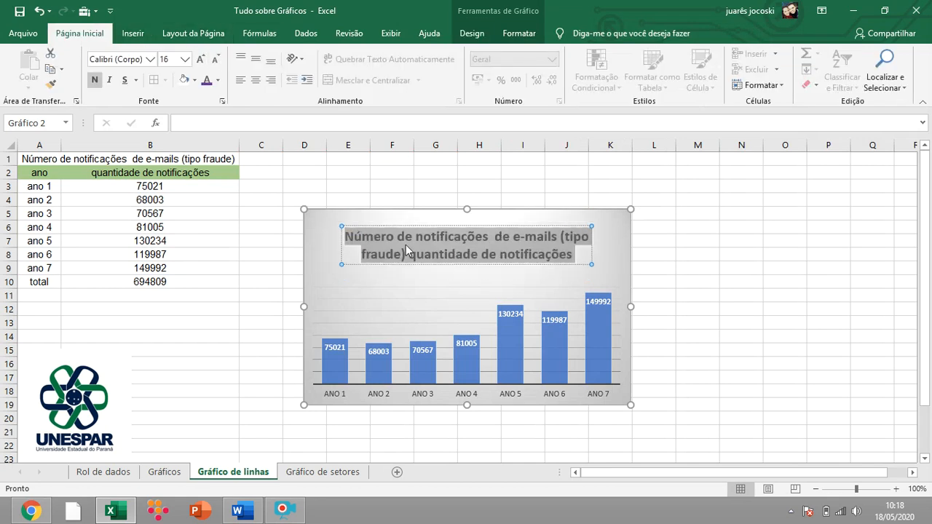
pyautogui.click(413, 225)
pyautogui.moveTo(415, 201); pyautogui.dragTo(416, 218)
pyautogui.click(695, 337)
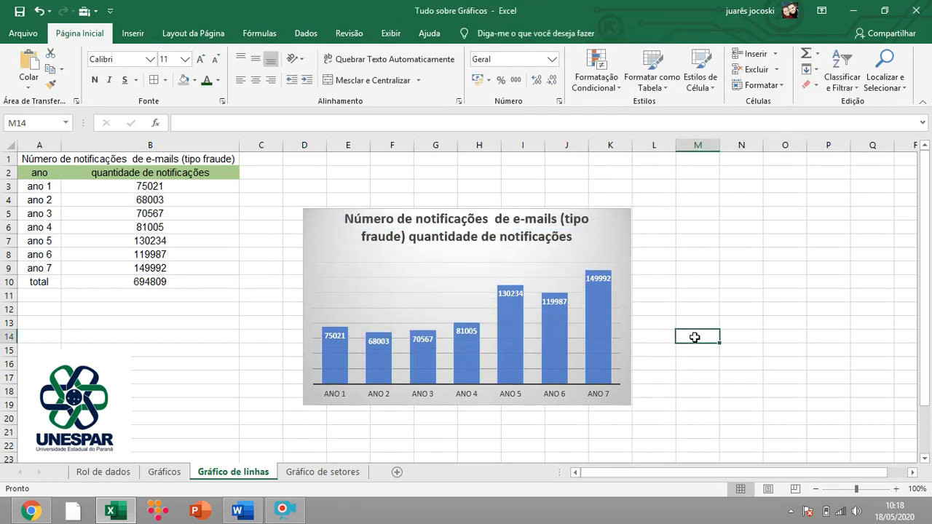
pyautogui.click(697, 324)
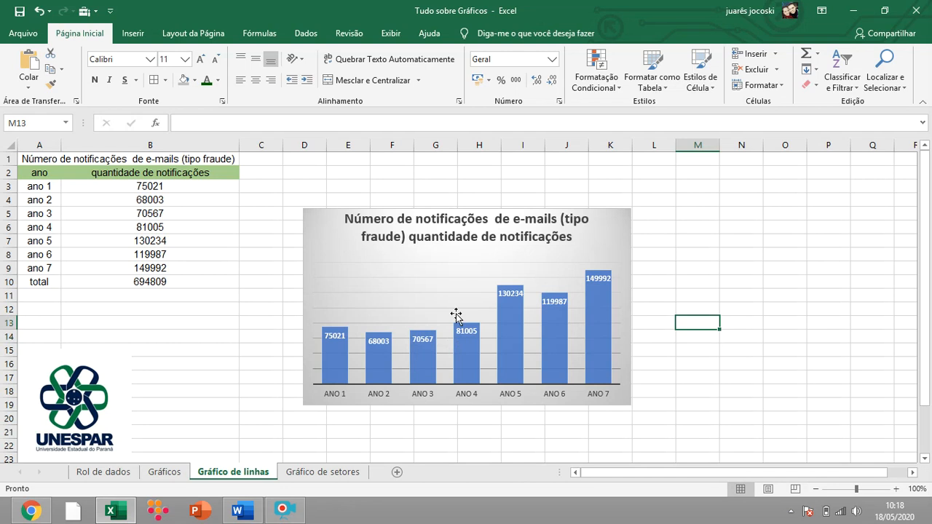
# - Change the fraud notifications column chart back to a basic line chart (Linha)
pyautogui.click(567, 228)
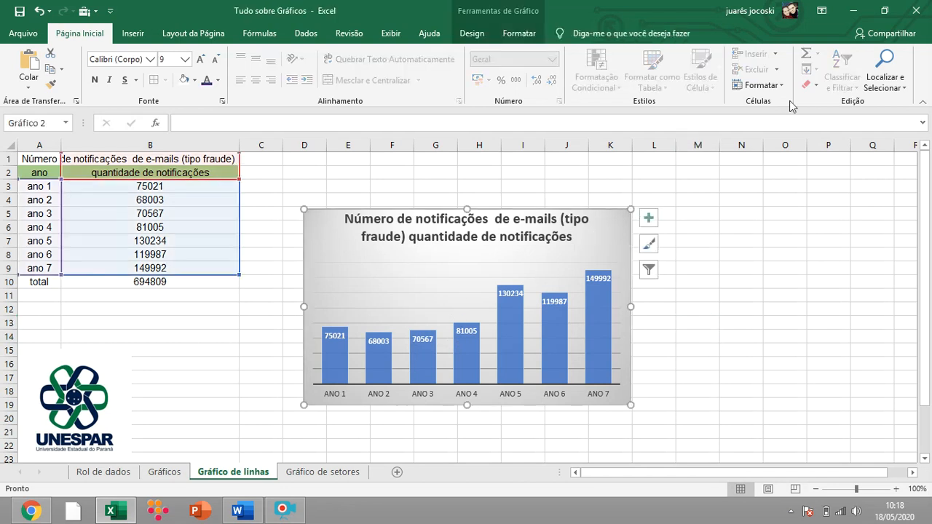
pyautogui.click(474, 34)
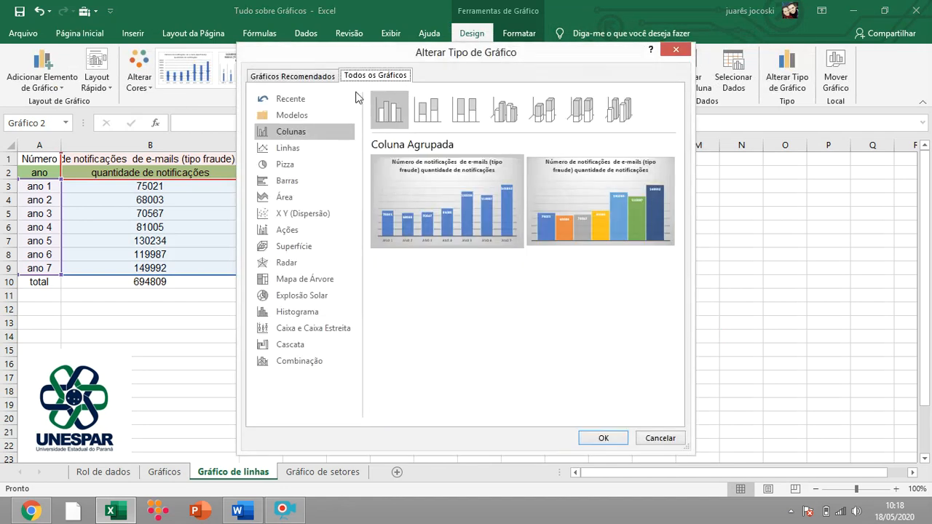
pyautogui.click(293, 147)
pyautogui.moveTo(432, 178)
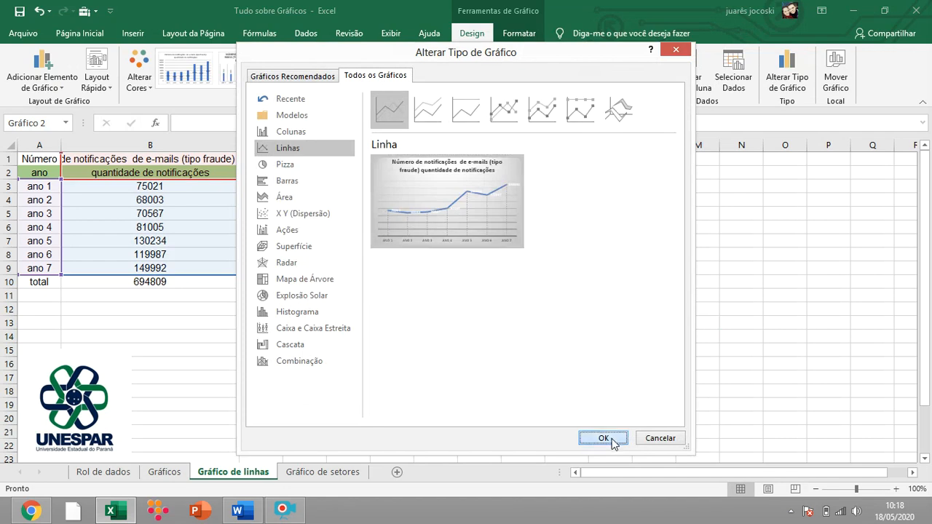
pyautogui.click(603, 437)
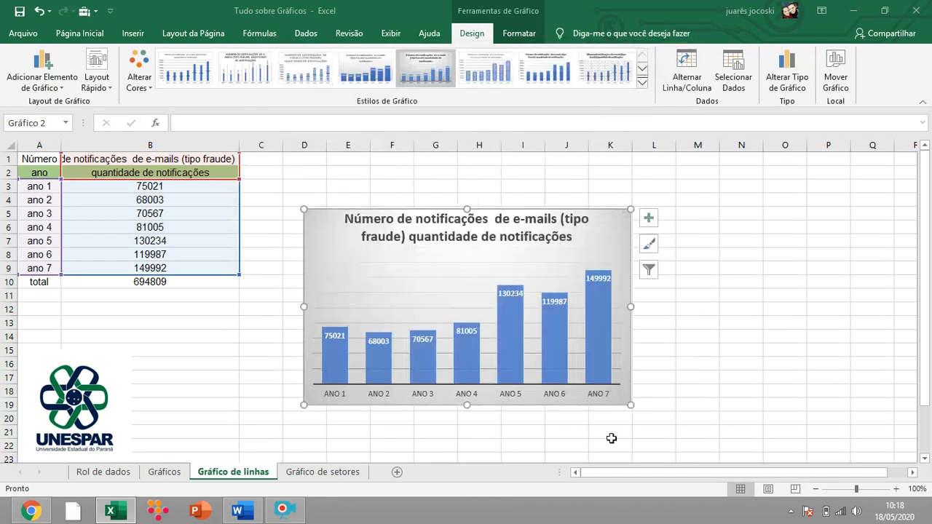
pyautogui.click(709, 376)
# - Set the font color of the line chart's data labels to black
pyautogui.click(360, 328)
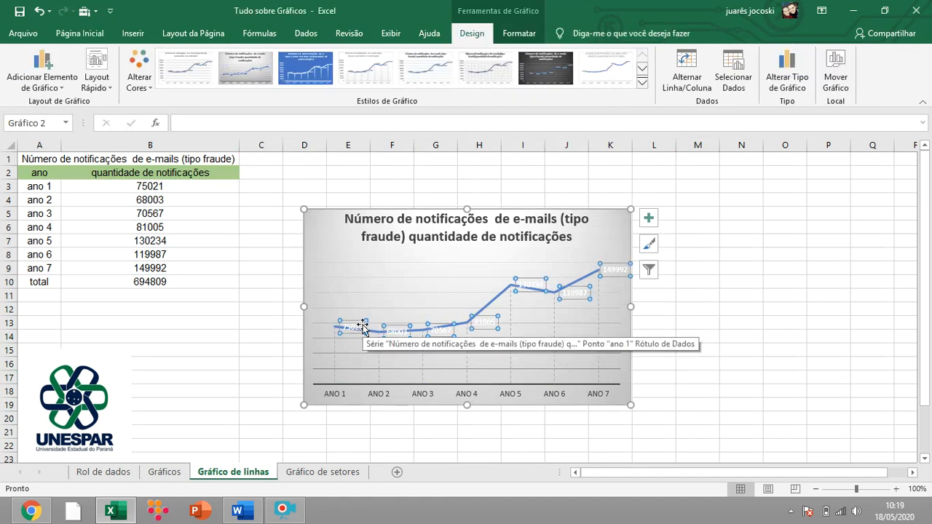
pyautogui.click(73, 33)
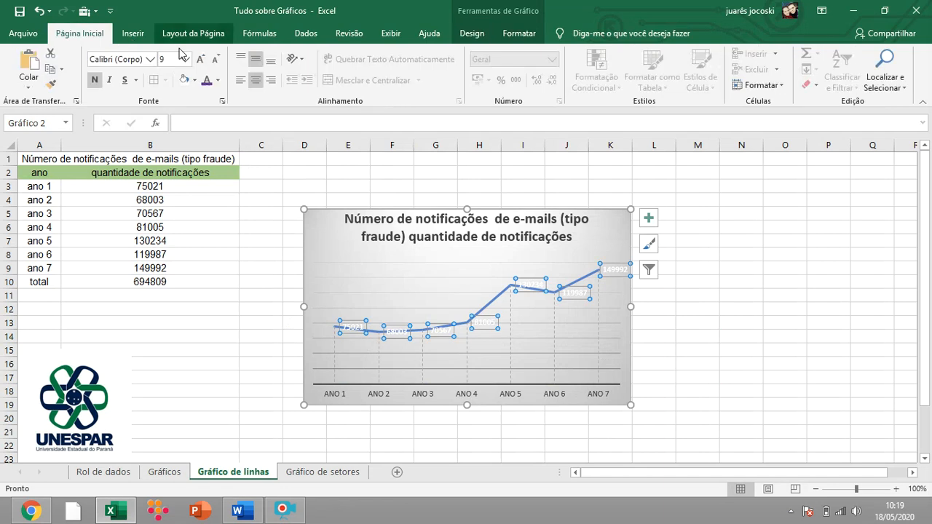
pyautogui.click(217, 81)
pyautogui.click(218, 99)
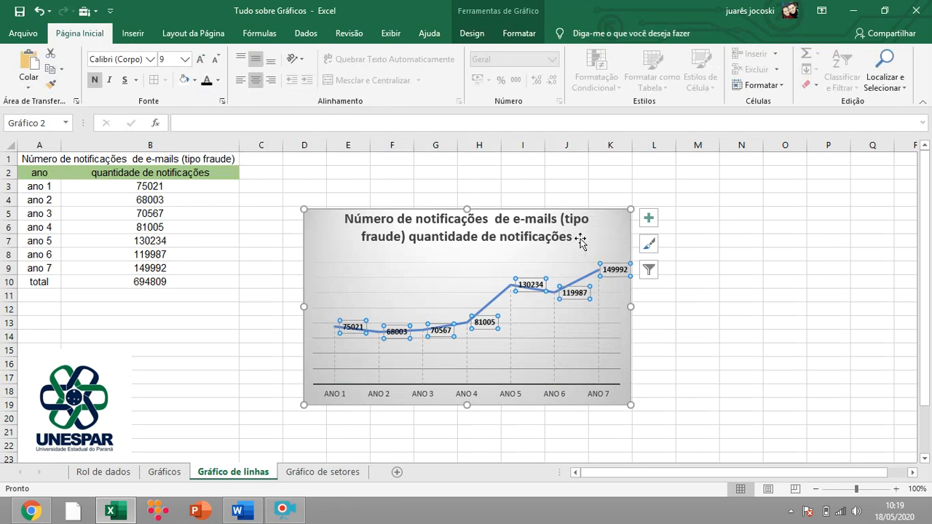
pyautogui.click(773, 295)
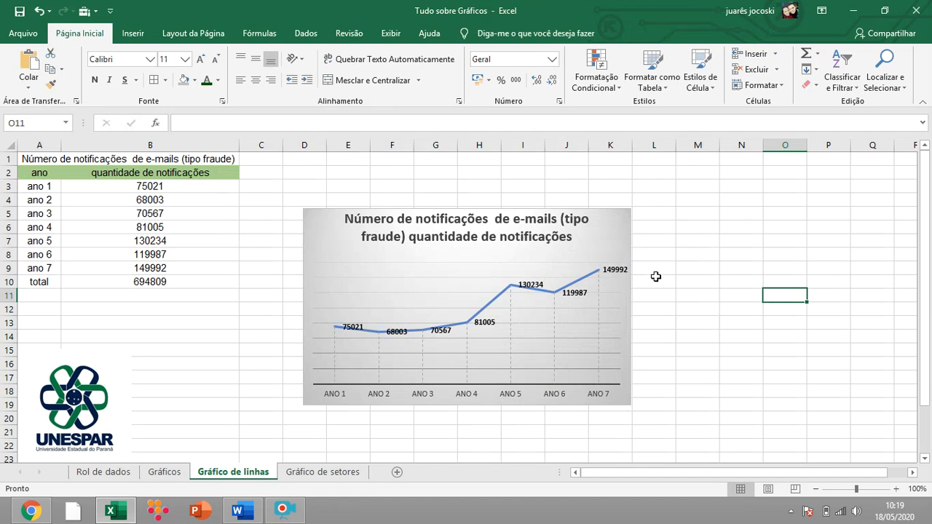
# - On the Gráfico de setores sheet, sum the percentages in B3:B6 into the Total row with AutoSum
pyautogui.click(322, 477)
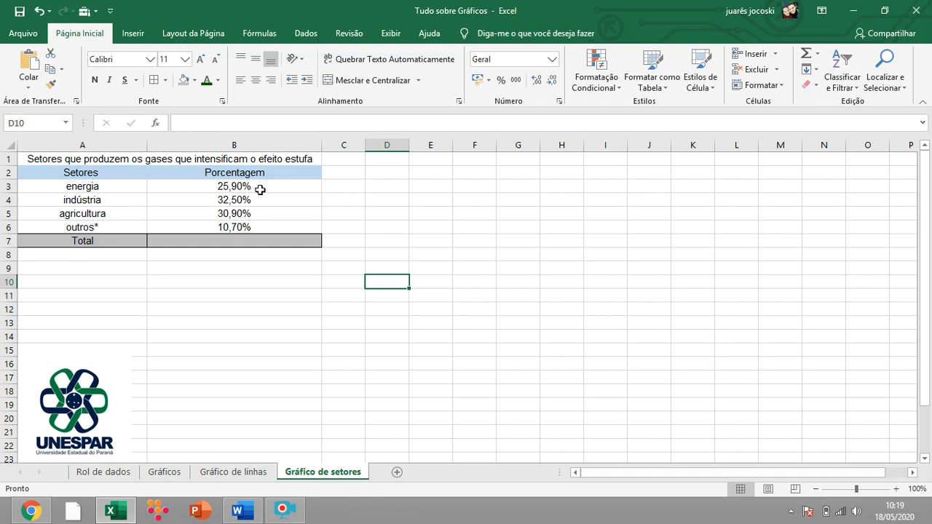
pyautogui.moveTo(260, 189); pyautogui.dragTo(266, 228)
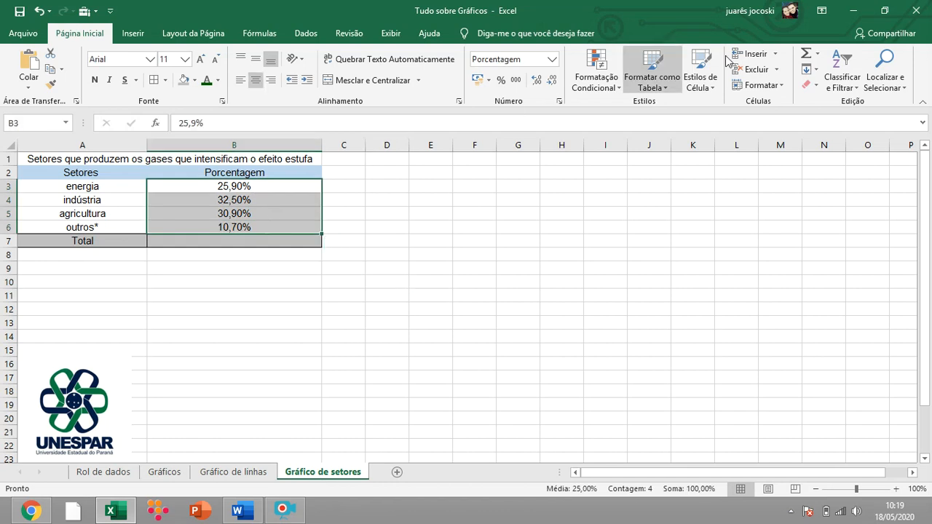
pyautogui.click(805, 55)
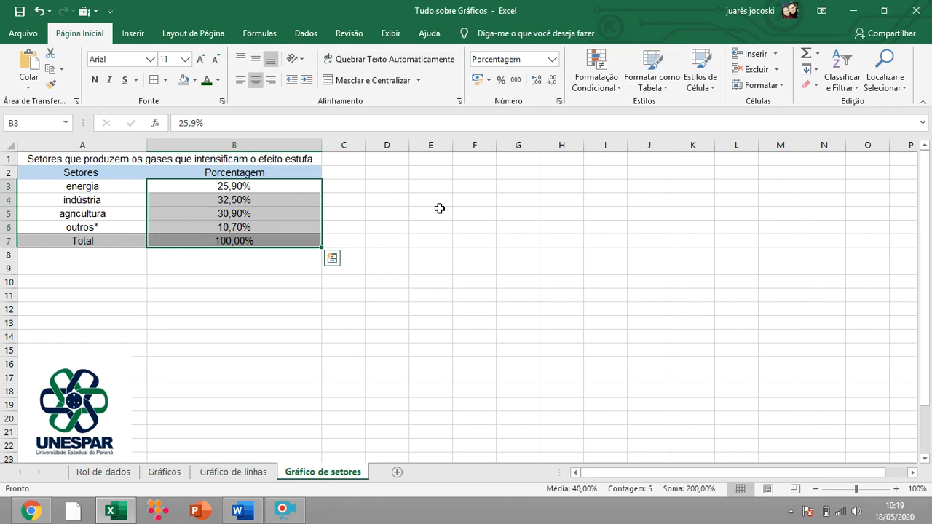
pyautogui.click(253, 260)
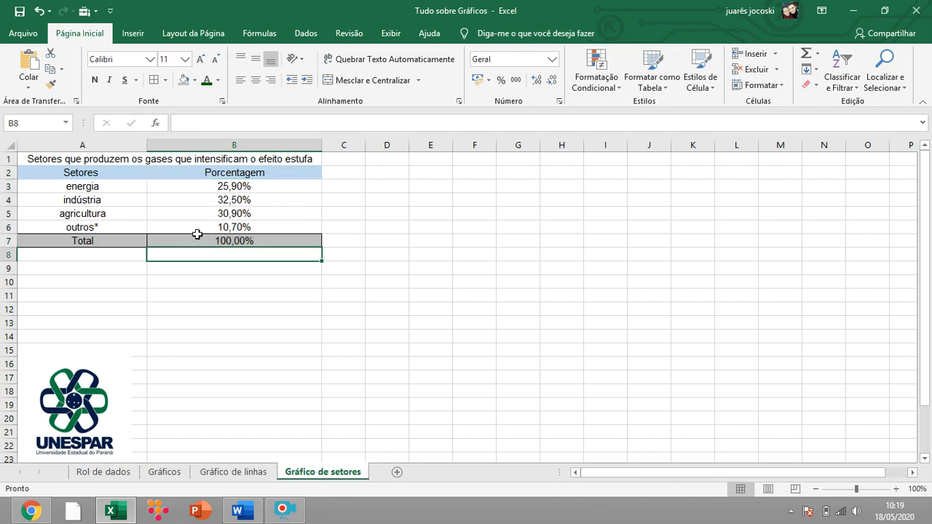
# - Insert a 2D pie chart from A1:B6 and move it clear of the data table
pyautogui.click(94, 162)
pyautogui.moveTo(95, 163); pyautogui.dragTo(254, 227)
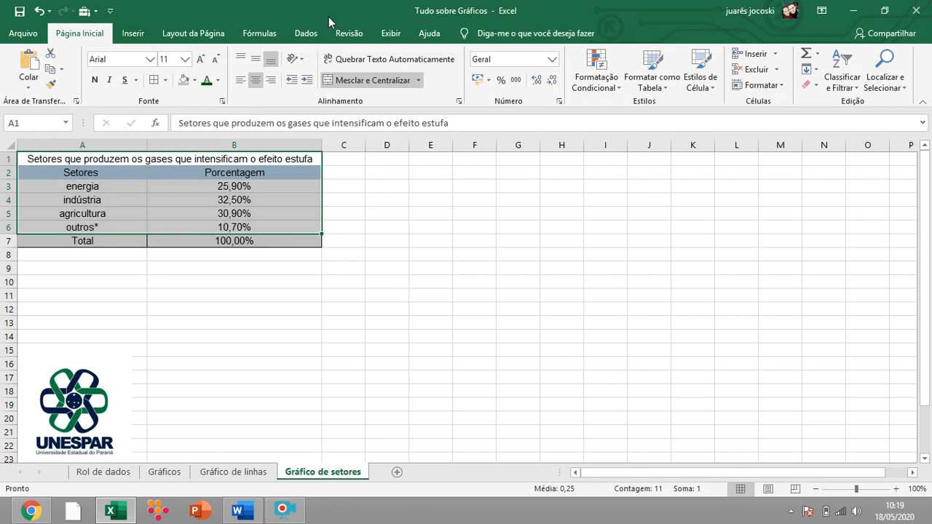
pyautogui.click(138, 38)
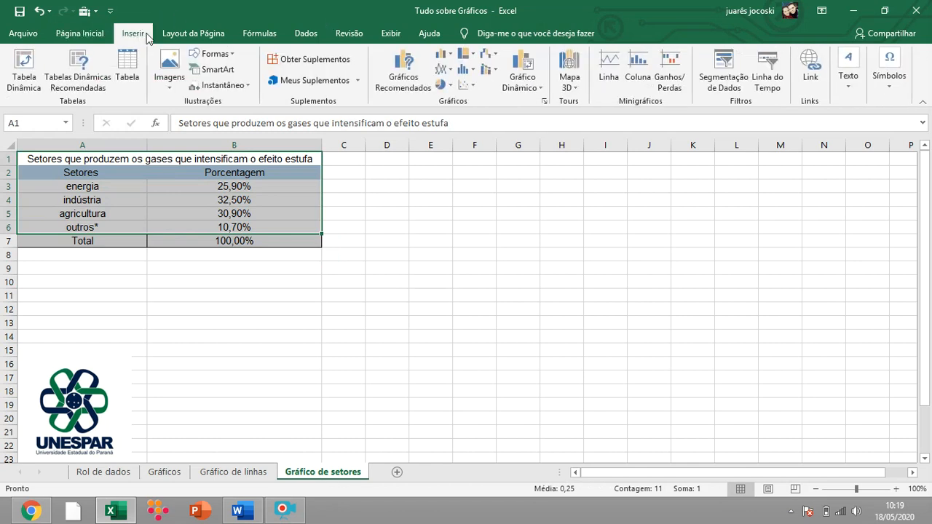
pyautogui.click(451, 88)
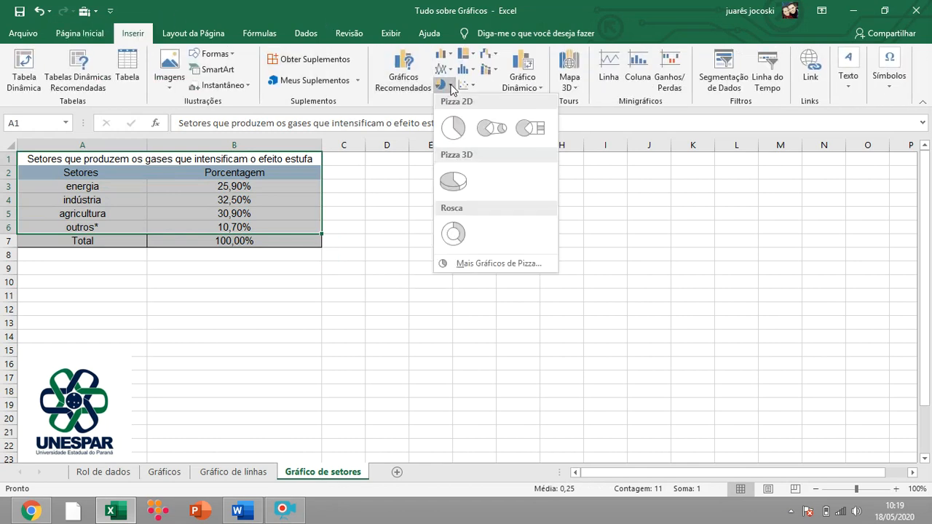
pyautogui.click(458, 134)
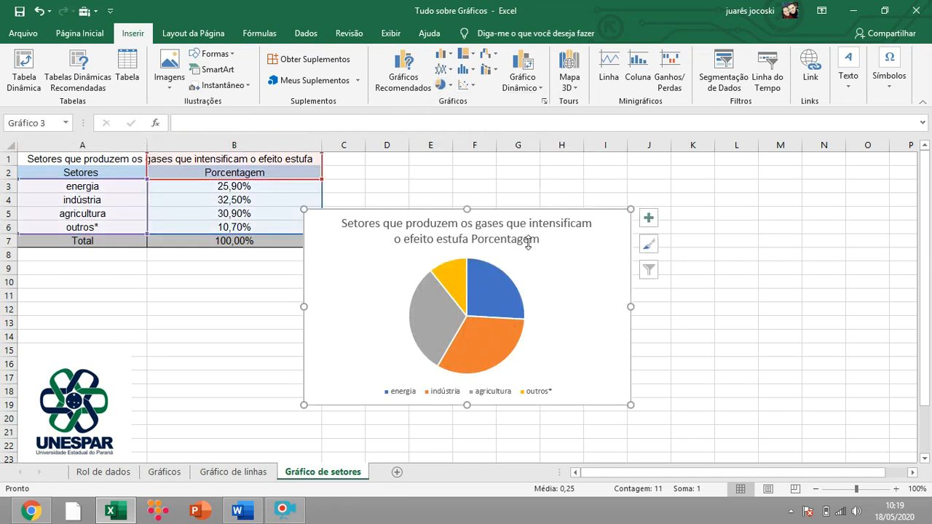
pyautogui.moveTo(508, 212); pyautogui.dragTo(563, 204)
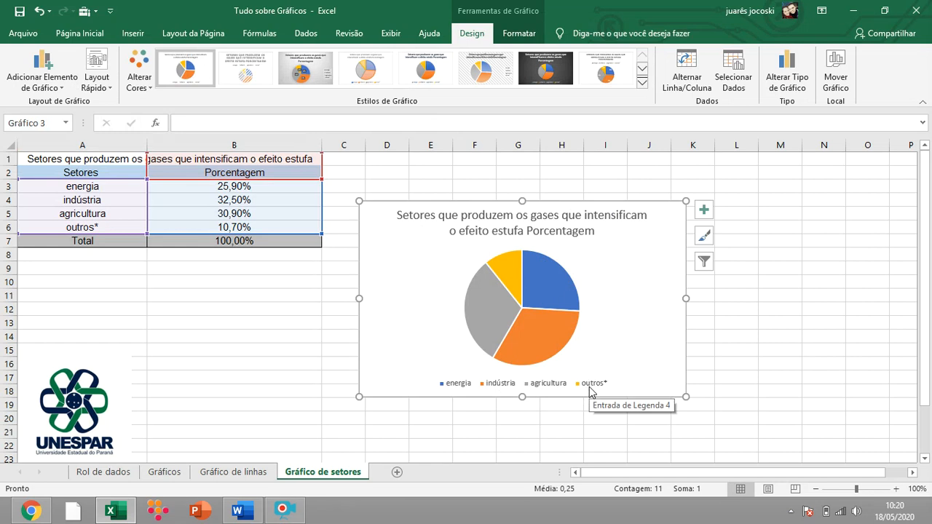
# - Add data labels to the pie chart's slices
pyautogui.moveTo(539, 334)
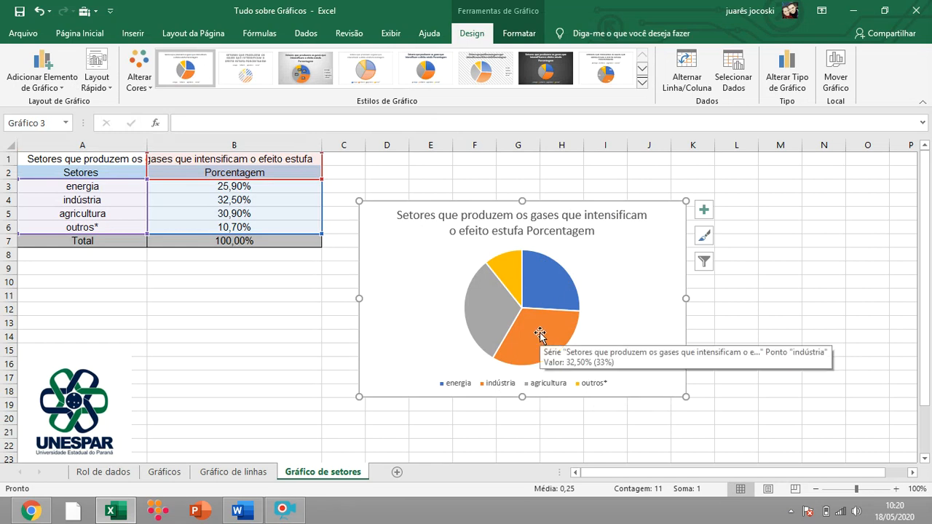
pyautogui.click(542, 296)
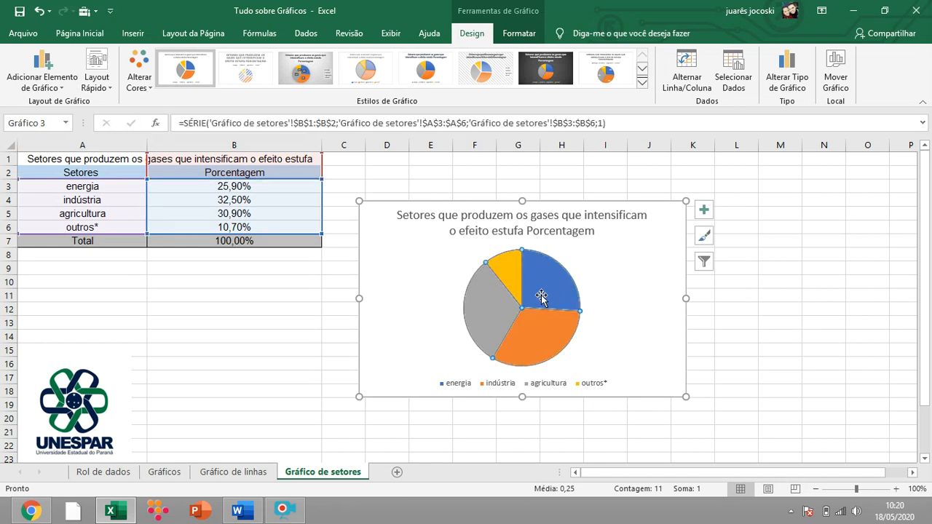
pyautogui.click(809, 284)
pyautogui.click(556, 287)
pyautogui.click(703, 212)
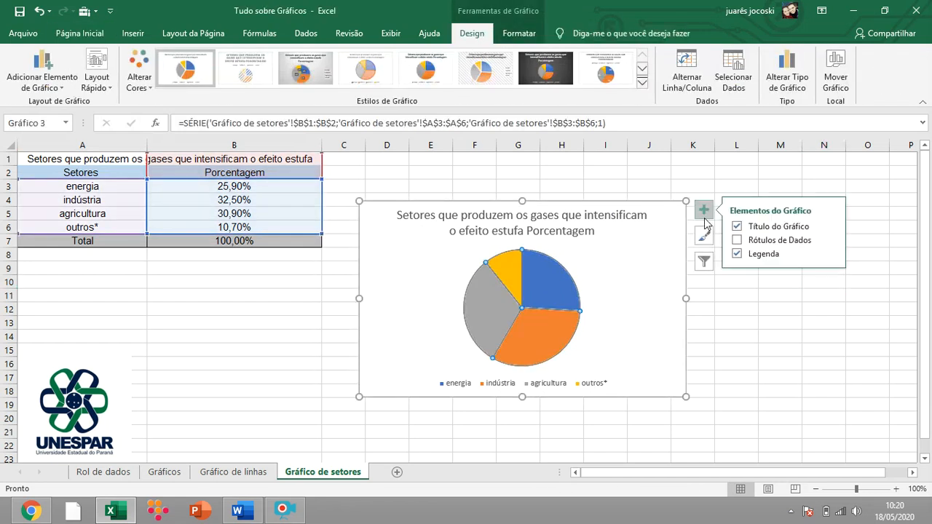
pyautogui.click(737, 241)
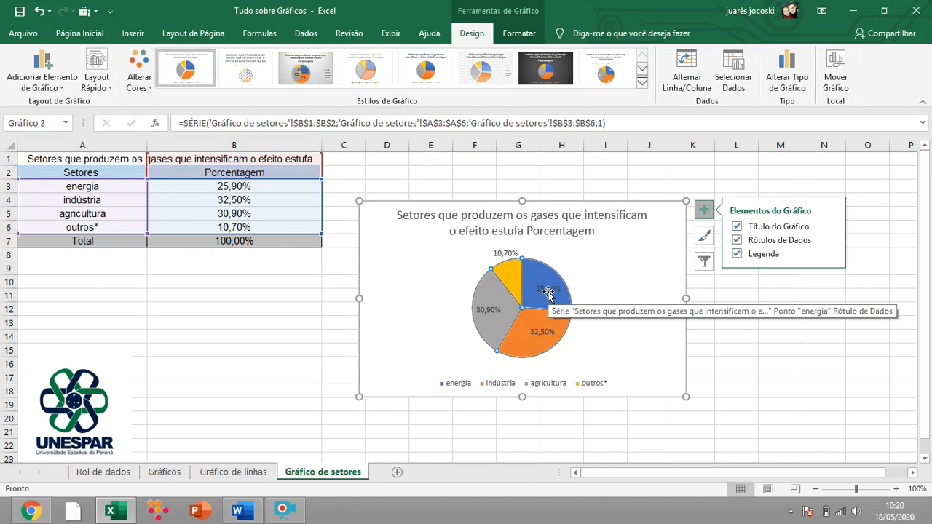
# - Try the hatched, pastel, bold-title and dark gradient chart styles on the pie chart
pyautogui.click(244, 73)
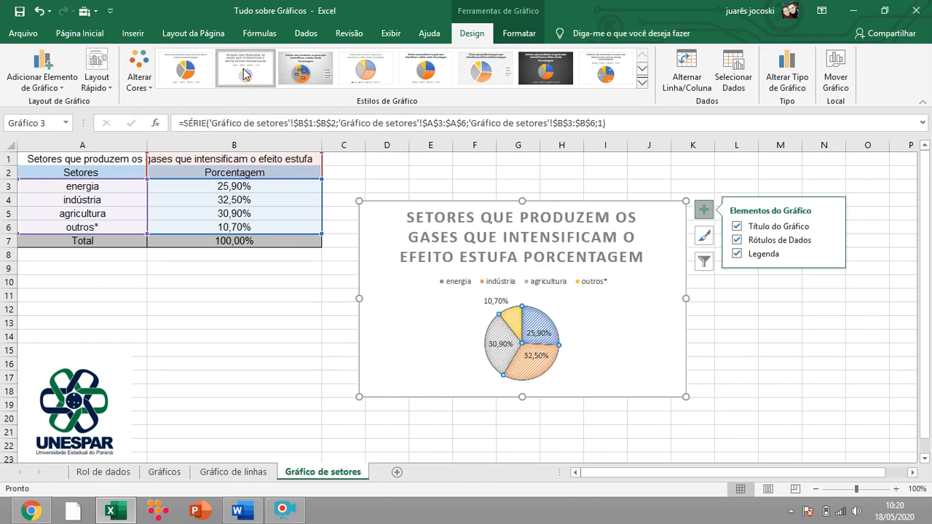
pyautogui.click(375, 85)
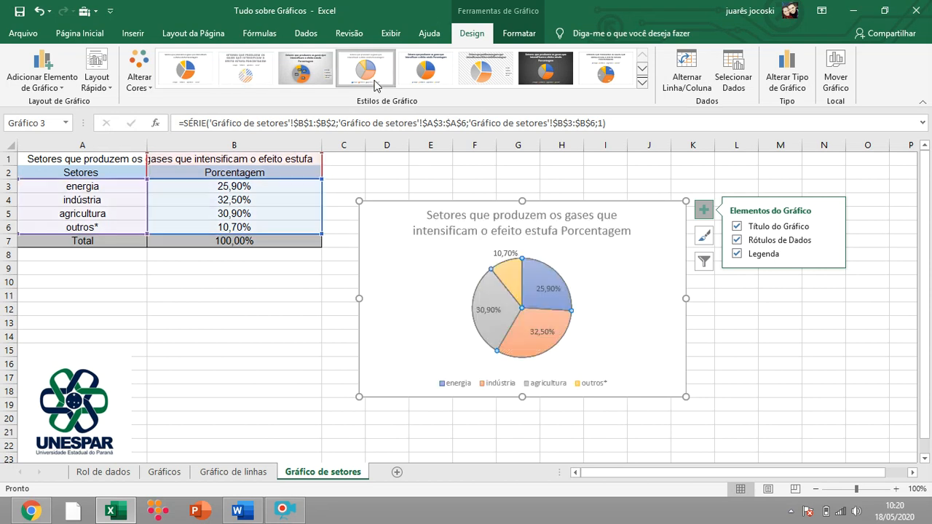
pyautogui.click(422, 82)
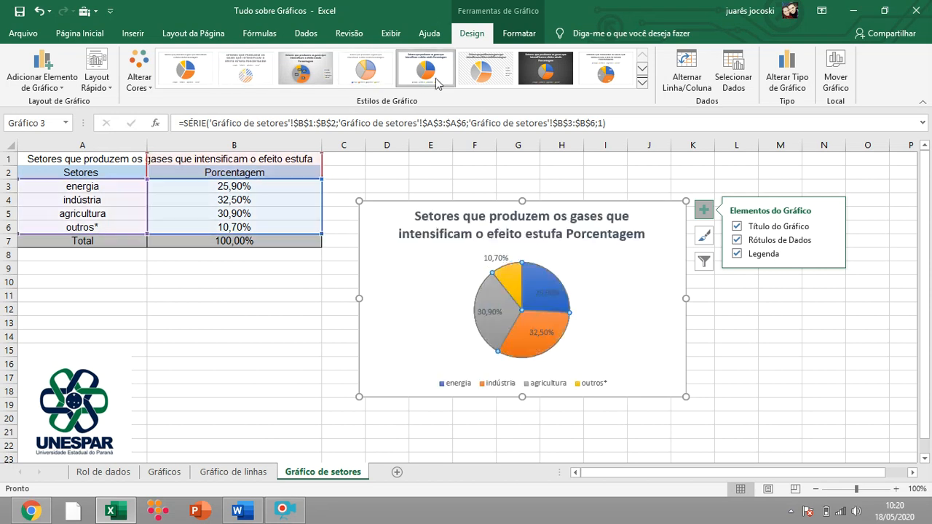
pyautogui.click(525, 80)
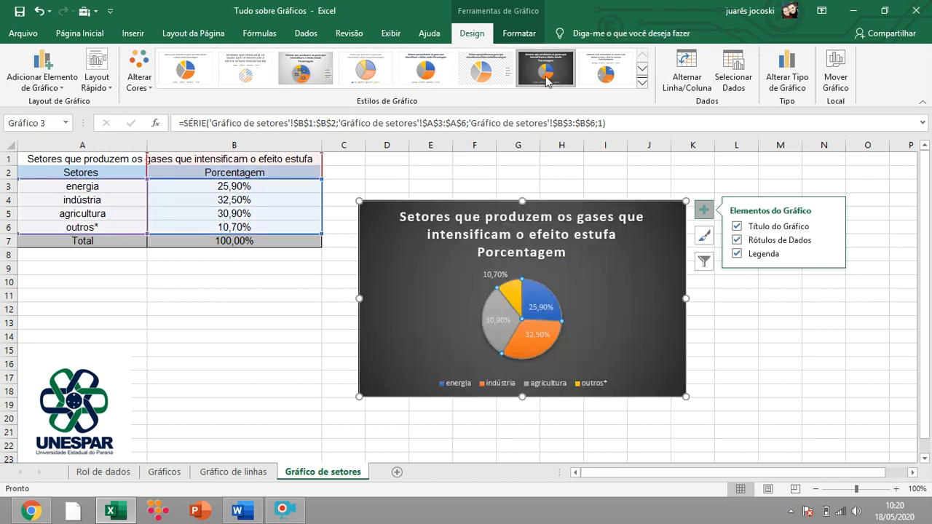
# - Try the solid blue chart style and apply the white style with colored category and percentage labels outside the slices
pyautogui.click(641, 83)
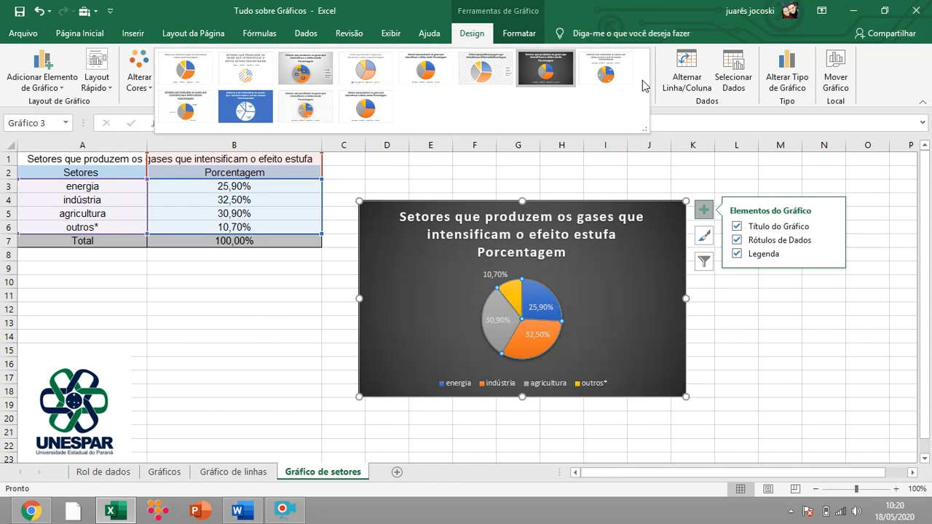
pyautogui.click(246, 106)
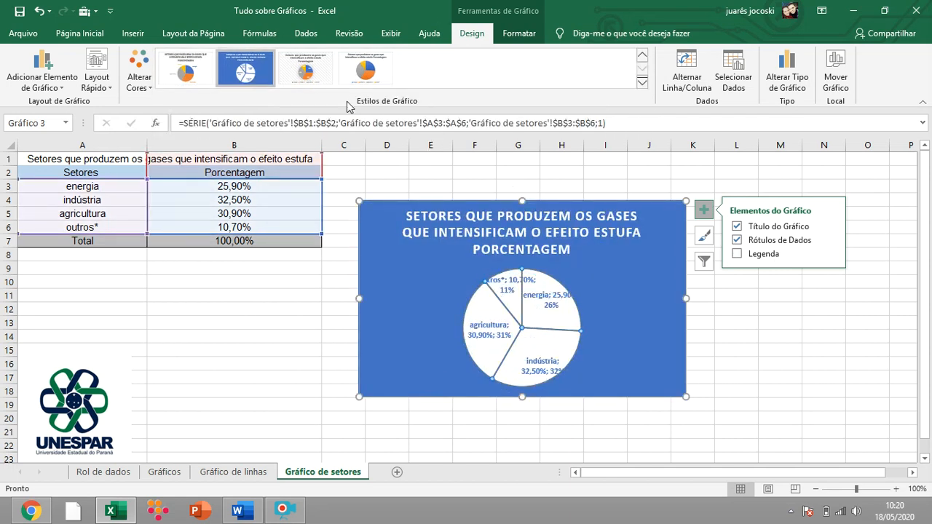
pyautogui.click(186, 70)
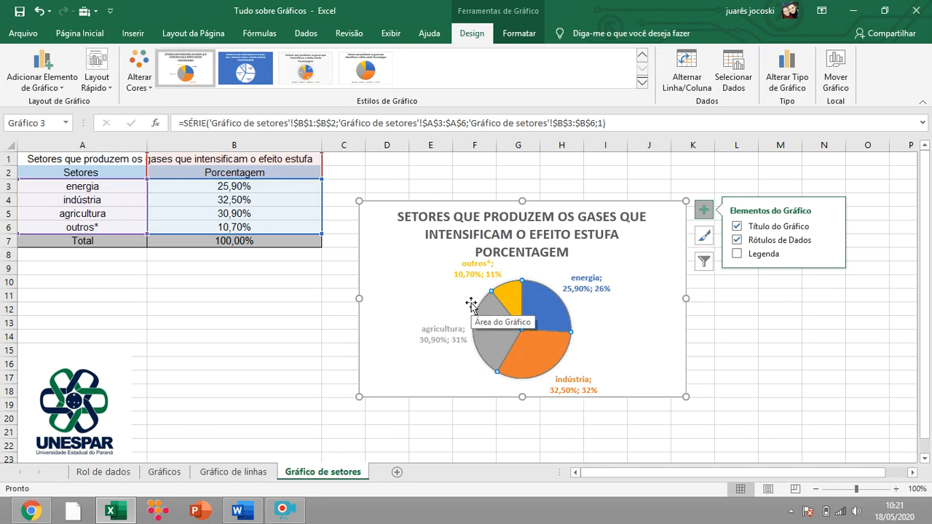
pyautogui.click(727, 325)
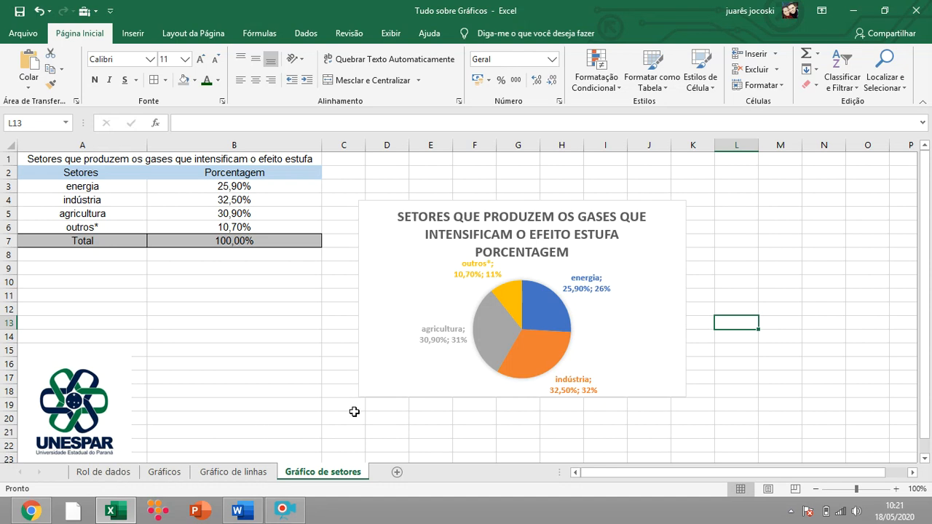
# - Review the Rol de dados sheet and the pizza sales chart on Gráficos, and return to the Gráfico de setores sheet
pyautogui.click(103, 473)
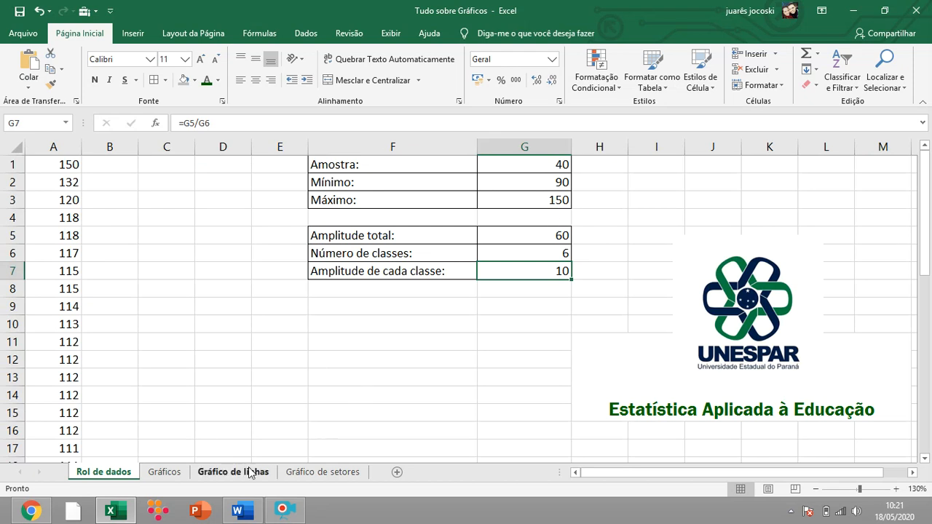
pyautogui.click(184, 472)
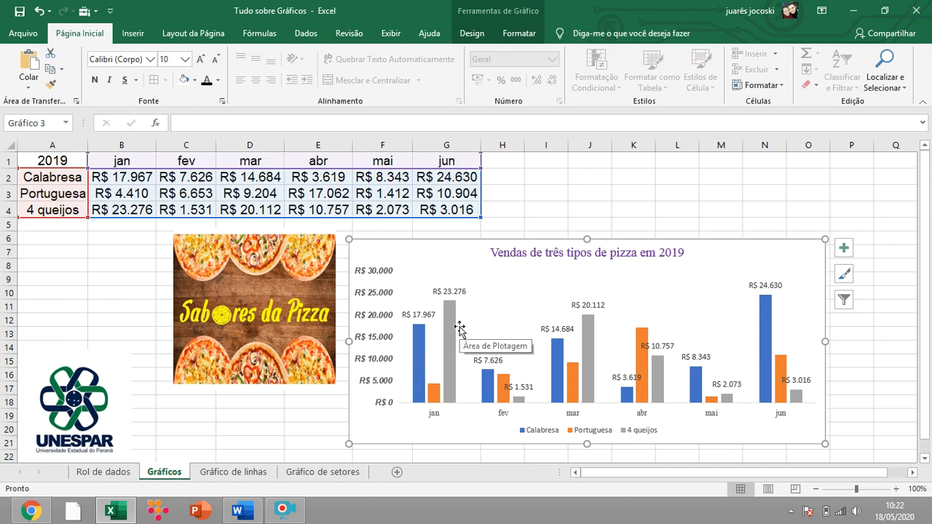
pyautogui.click(725, 196)
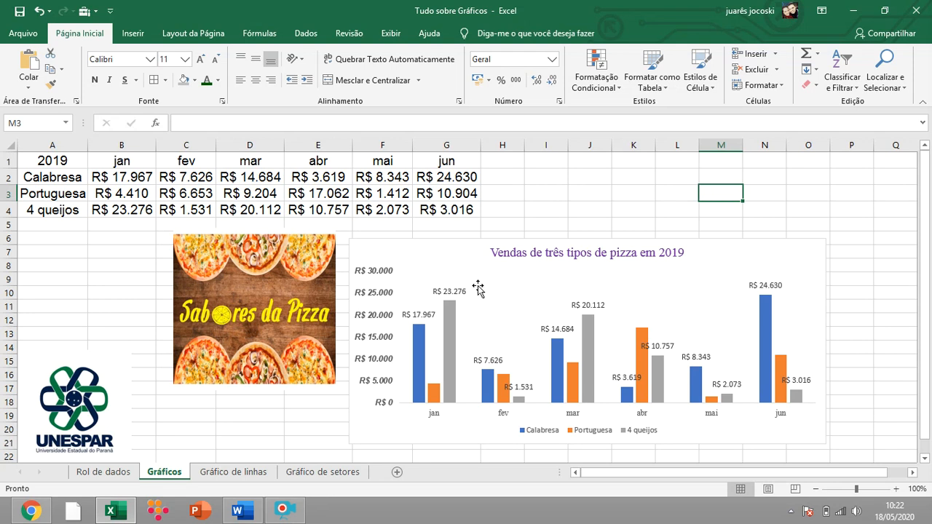
pyautogui.click(103, 473)
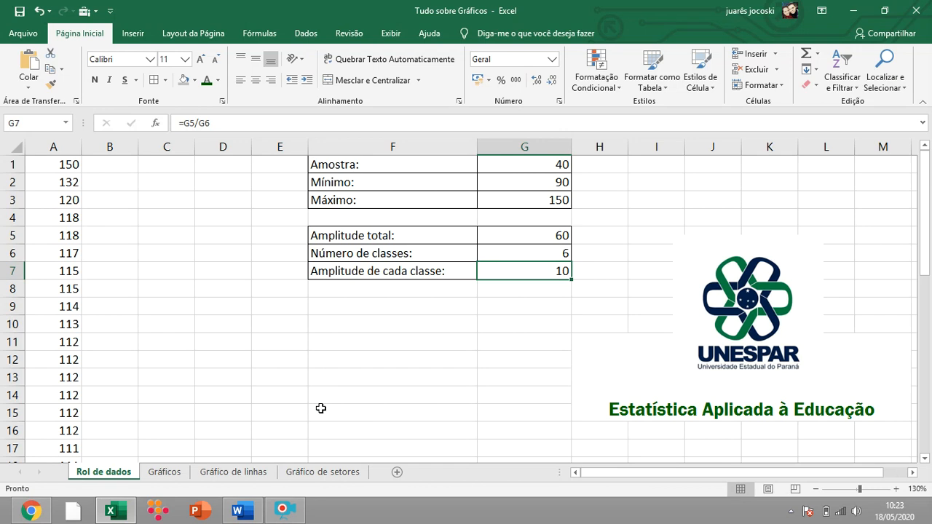
pyautogui.click(313, 480)
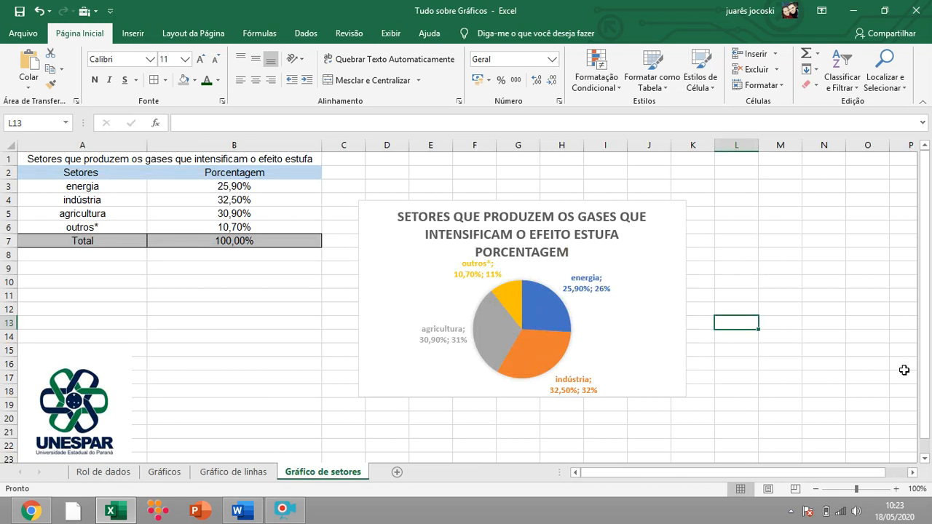